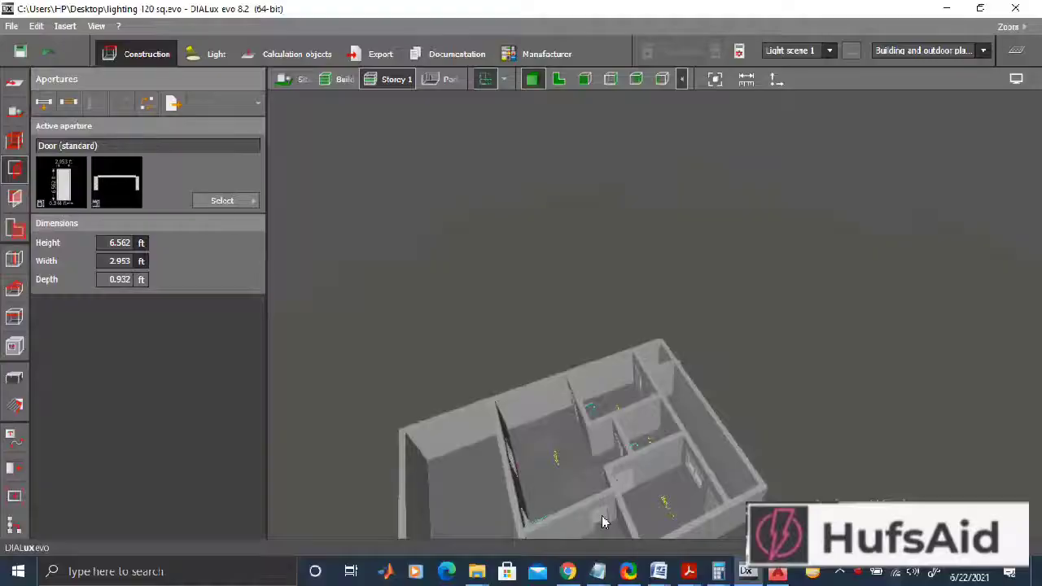
Check the bedroom light level in lux in the IESNA table of lab 11.pdf in Acrobat Reader, then return to the DIALux model.
right_click_drag(602, 516, 522, 549)
left_click_drag(523, 553, 577, 561)
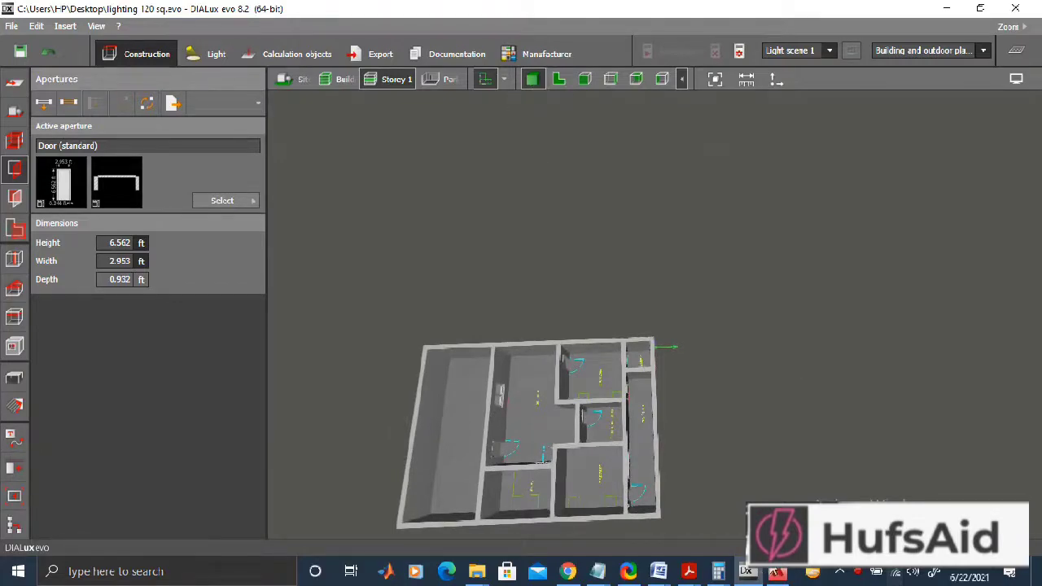
left_click(779, 574)
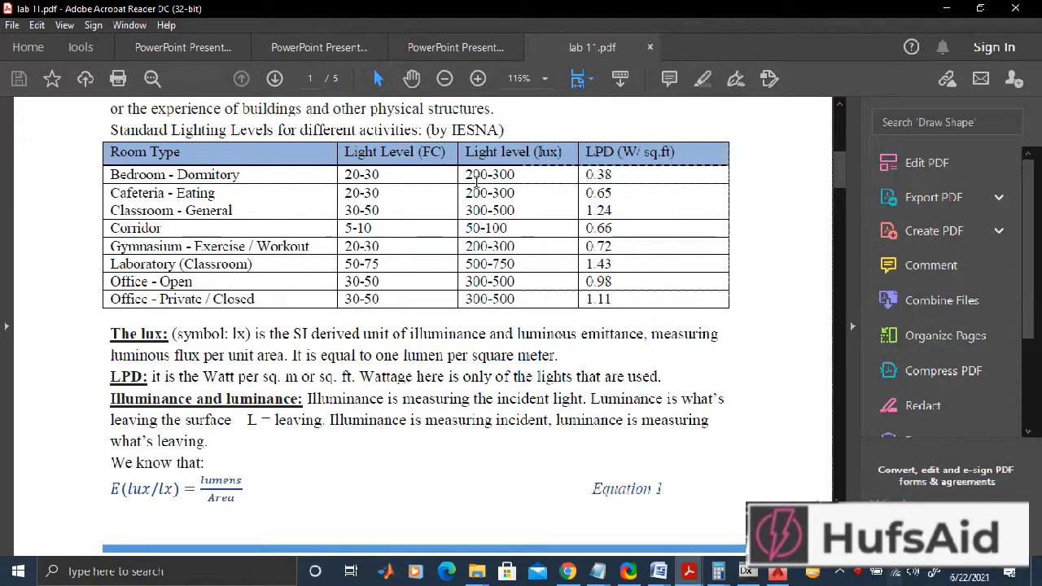
left_click_drag(469, 175, 514, 174)
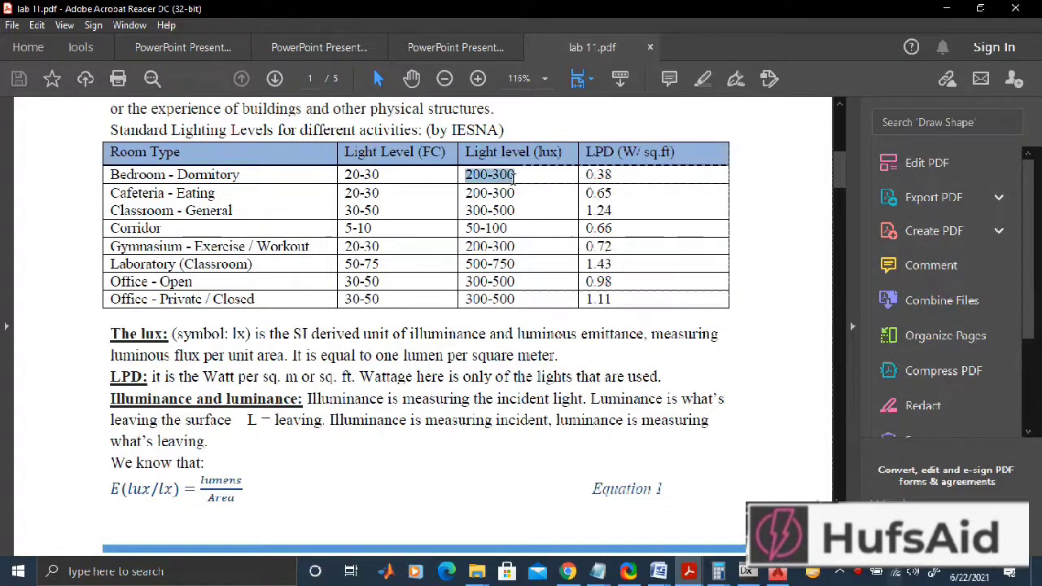
left_click(946, 10)
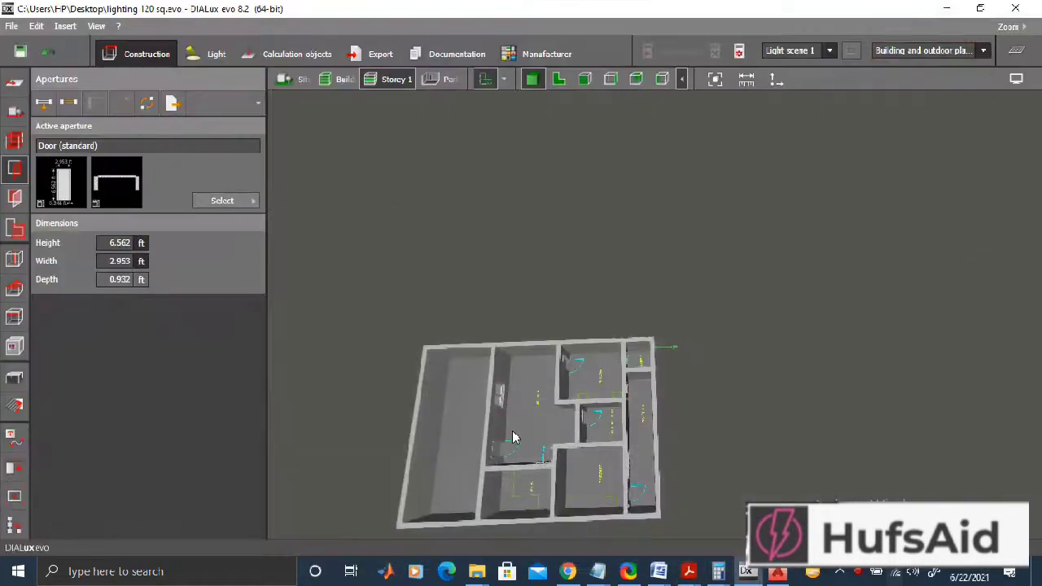
Show Storey 1 as a 2D floor plan and look through the façade, space, room element and cutout construction tools.
left_click(13, 198)
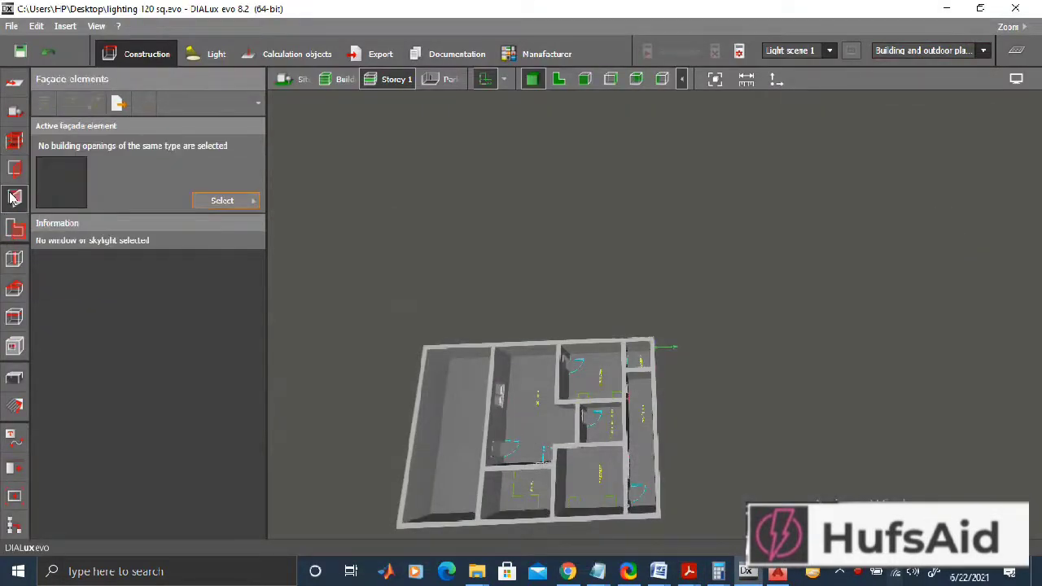
left_click(11, 232)
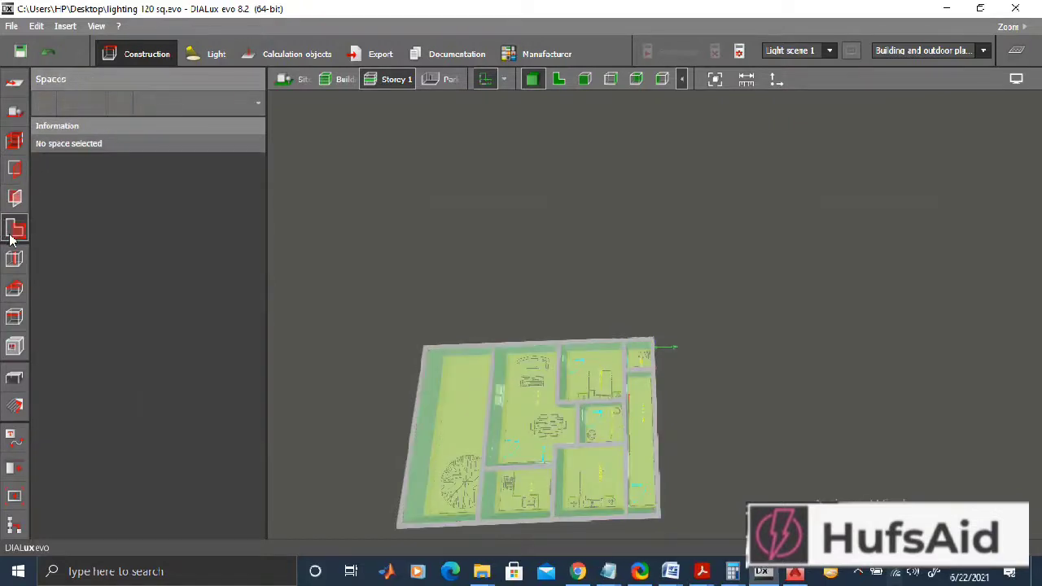
left_click(560, 79)
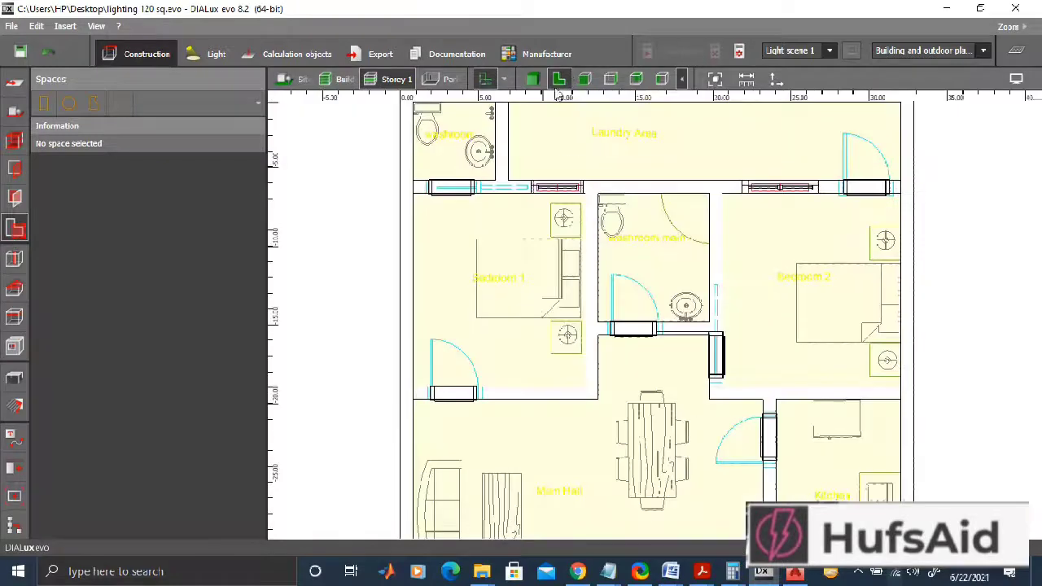
left_click(14, 260)
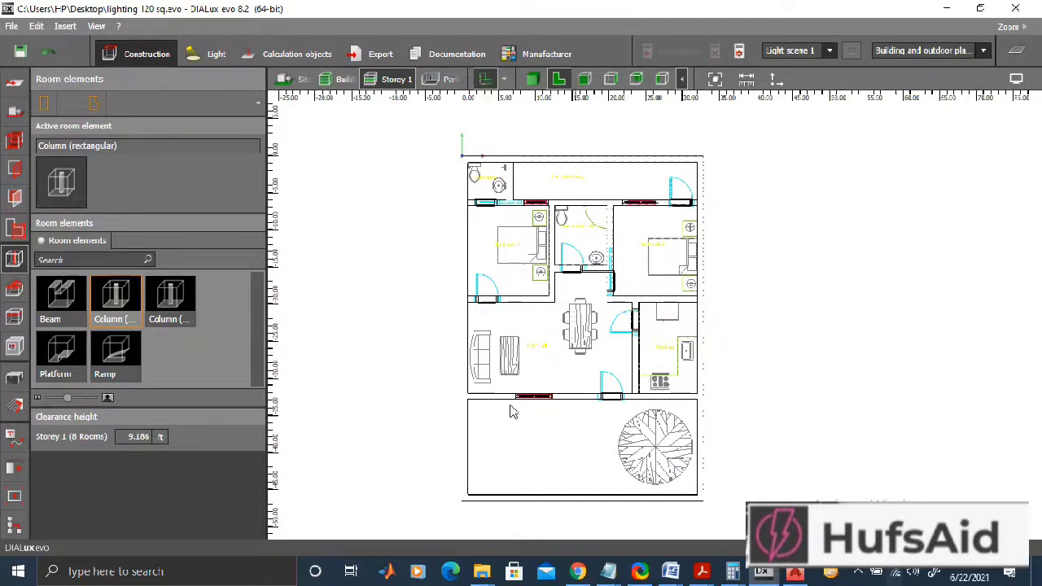
left_click(14, 347)
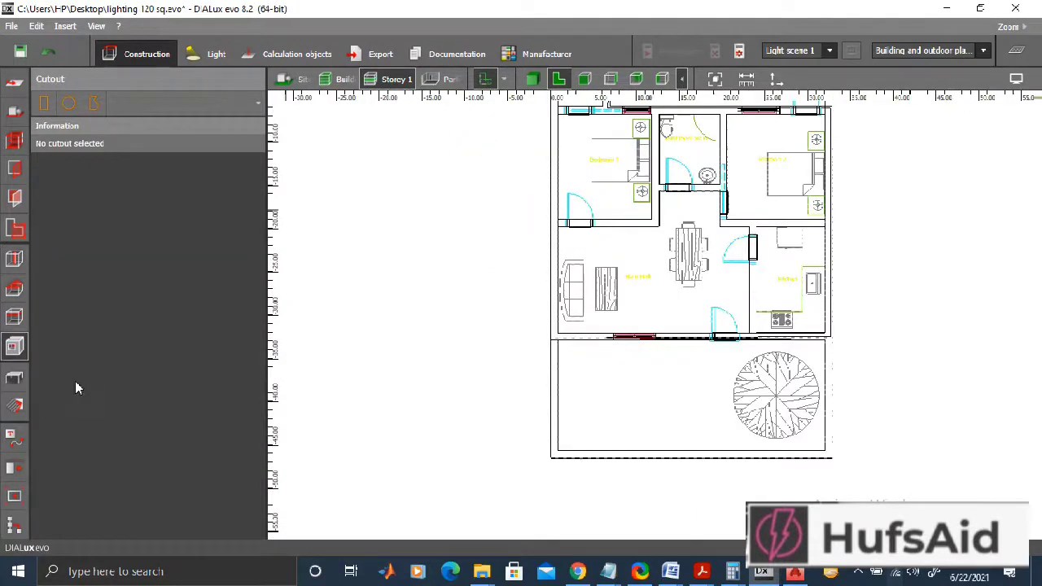
Open the DIALux evo object catalog from the object selection for furniture and objects.
left_click(17, 379)
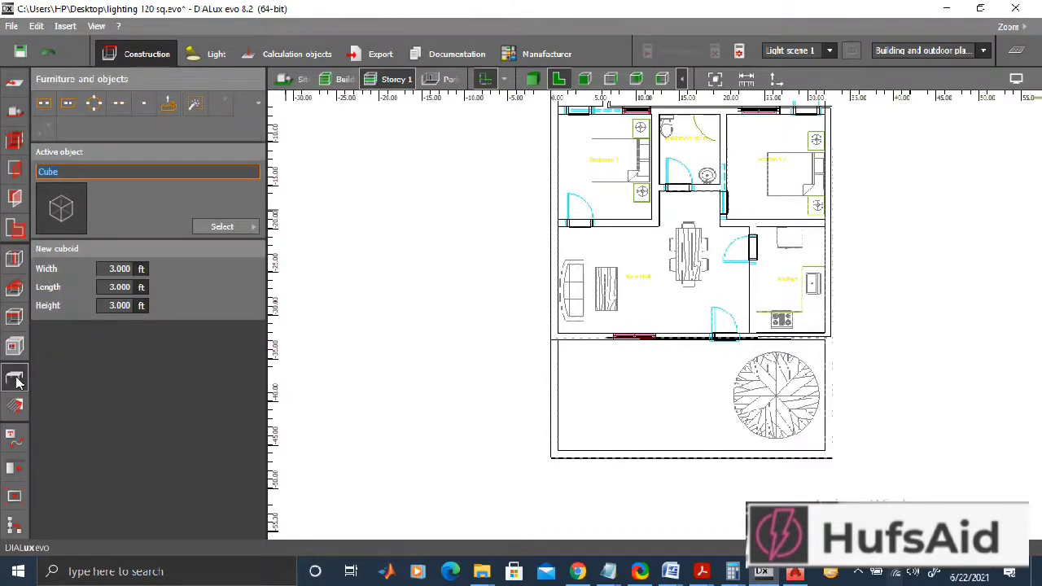
left_click(241, 229)
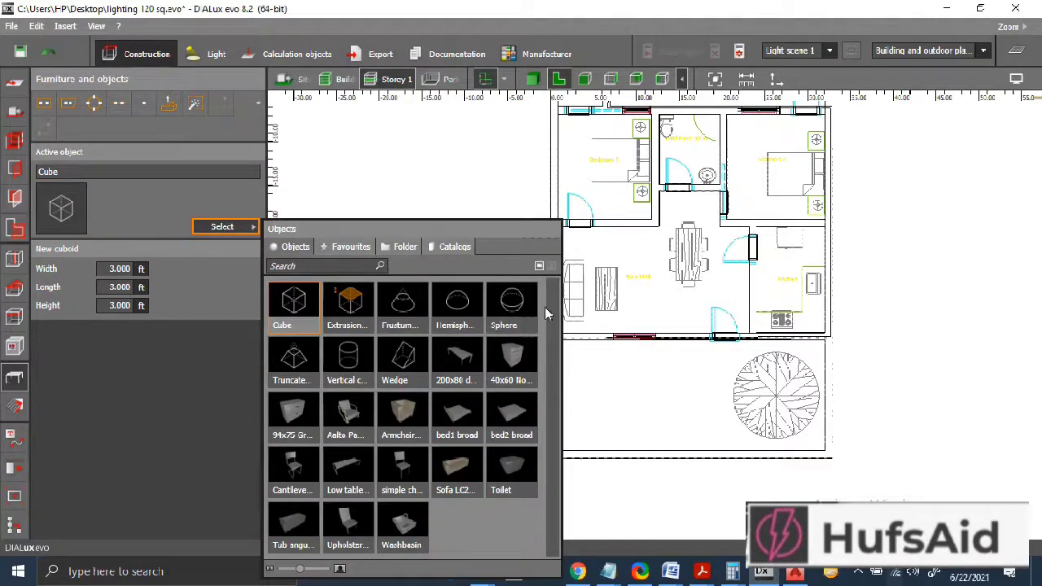
left_click(286, 245)
left_click(315, 266)
left_click(407, 247)
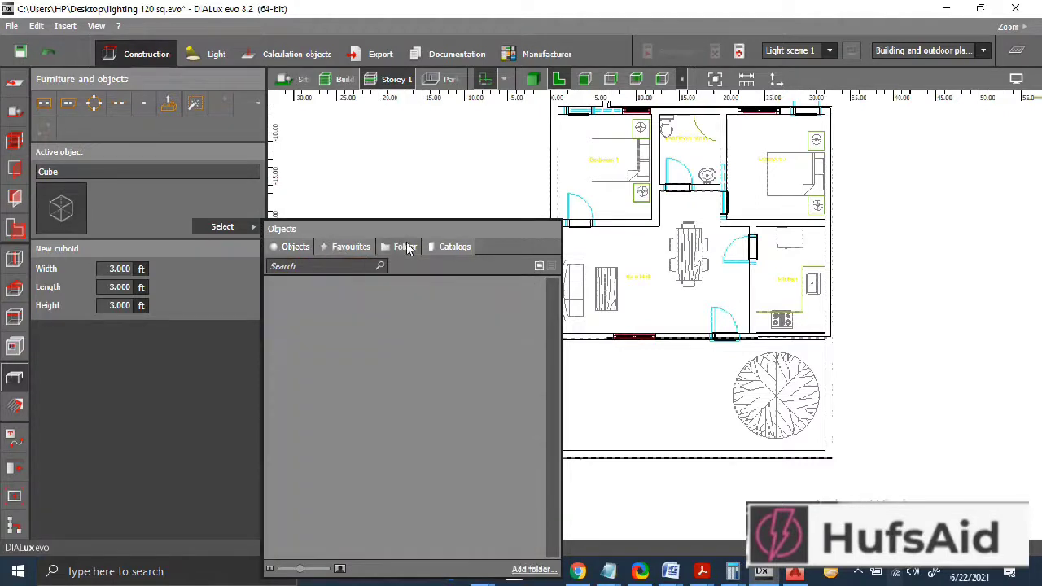
left_click(446, 248)
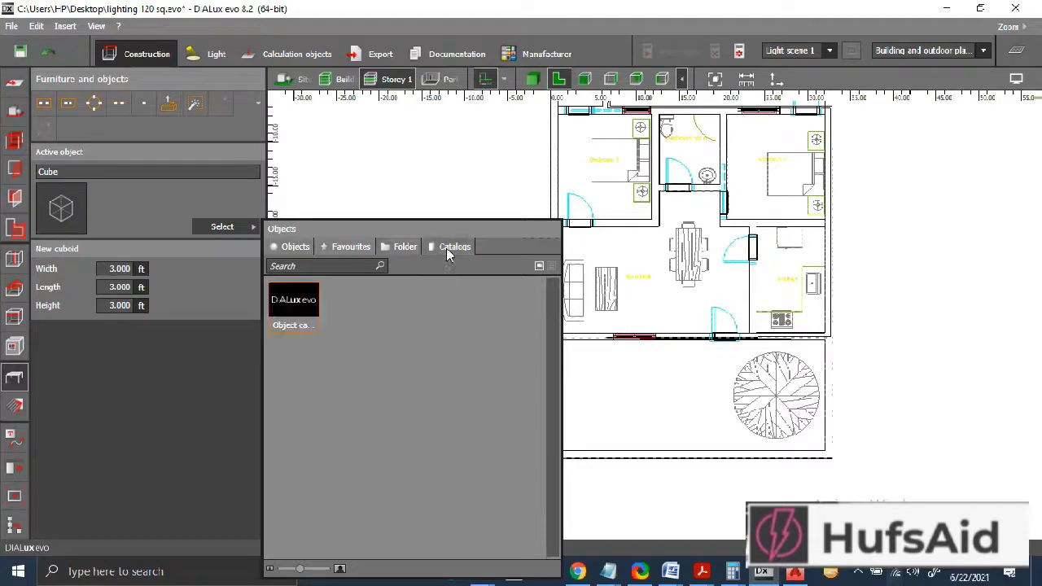
left_click(281, 298)
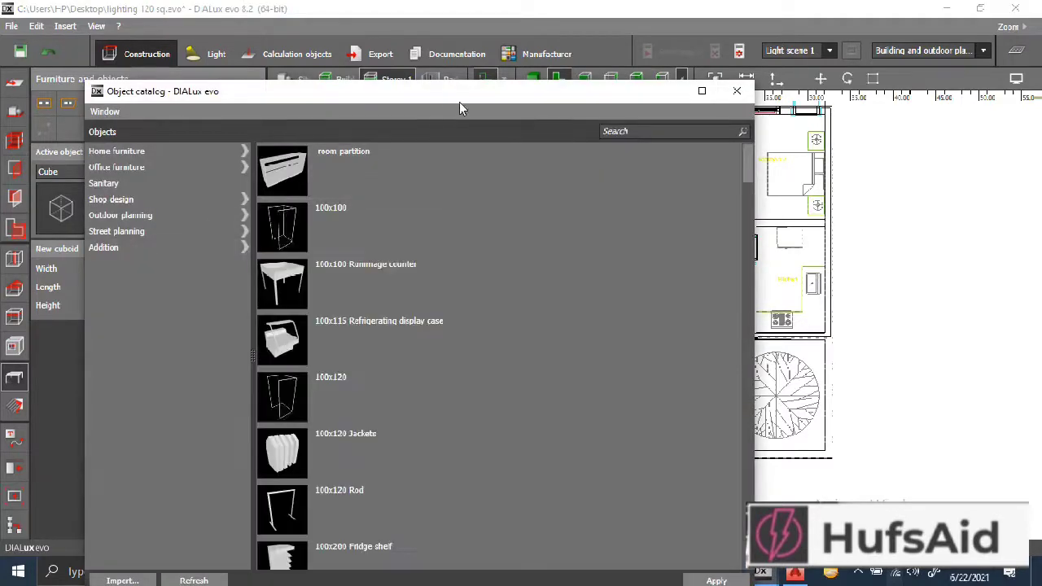
Insert the 40x60 Graphis cabinet from the Home furniture category into the free space outside the building, beside the kitchen.
left_click_drag(459, 100, 432, 102)
left_click(93, 151)
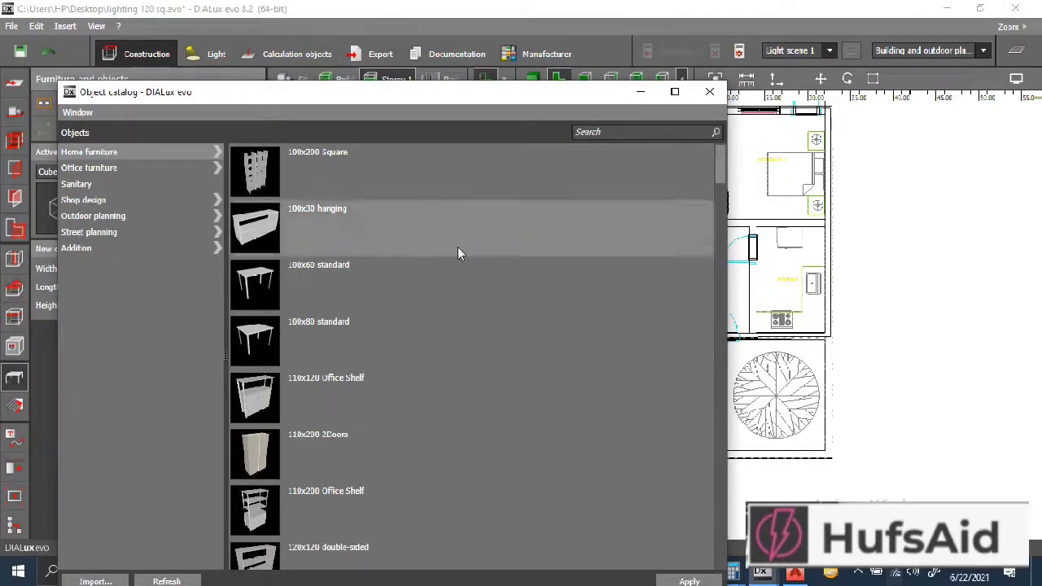
scroll(719, 184, "down", 1)
left_click_drag(719, 184, 703, 252)
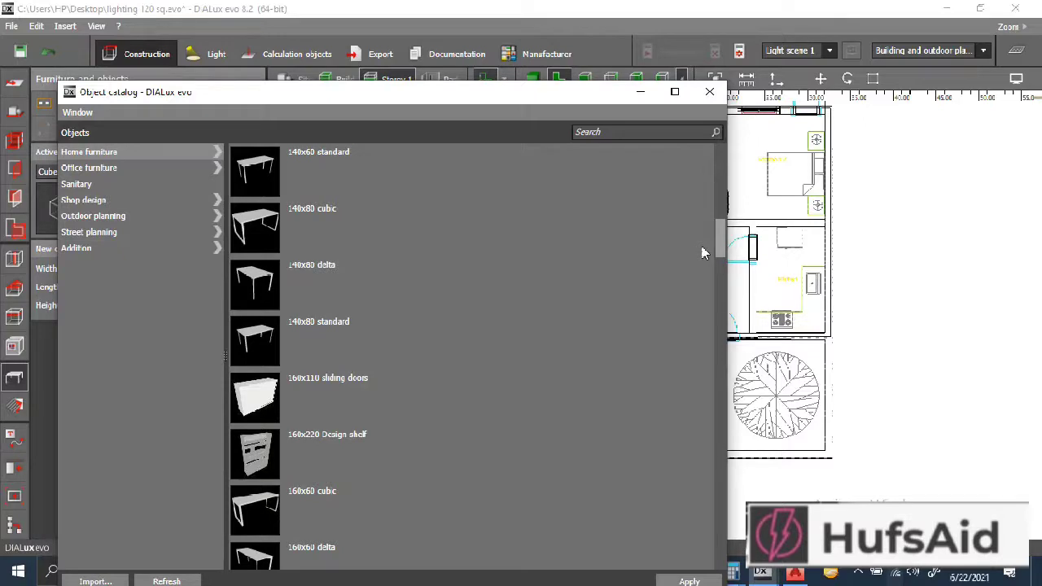
left_click_drag(703, 253, 703, 255)
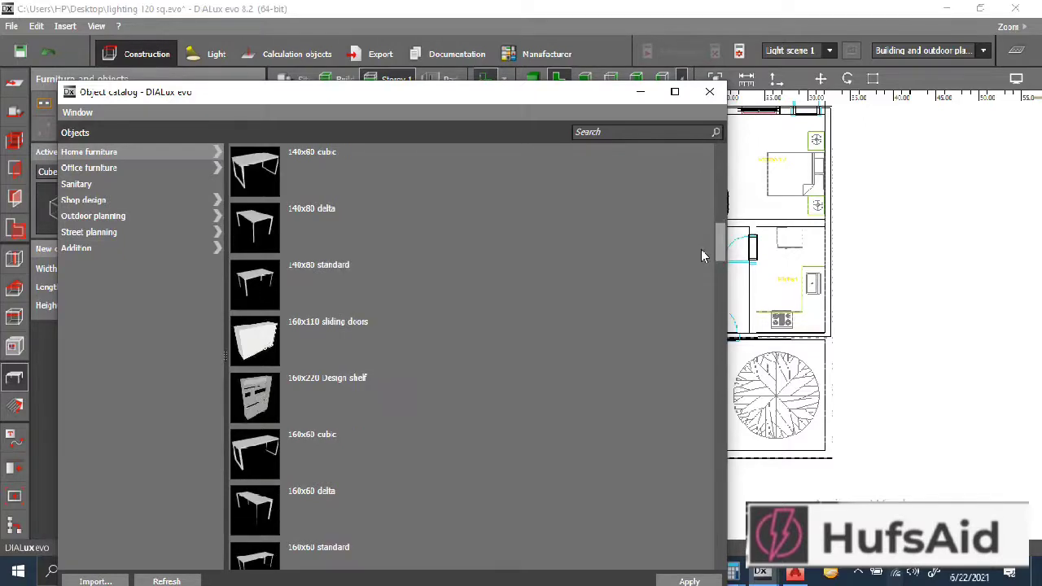
scroll(701, 250, "down", 1)
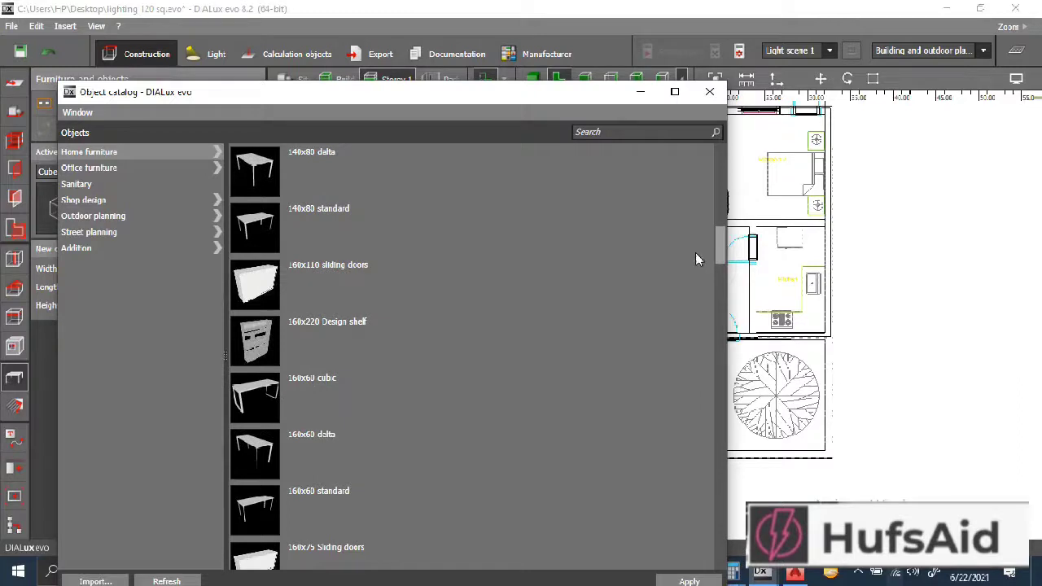
left_click_drag(696, 259, 680, 331)
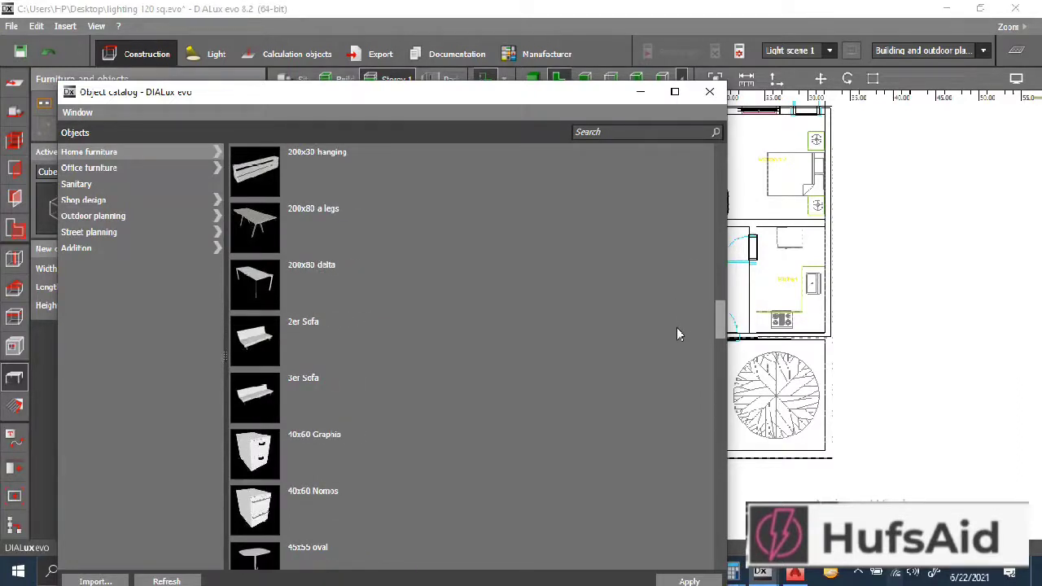
scroll(677, 334, "down", 1)
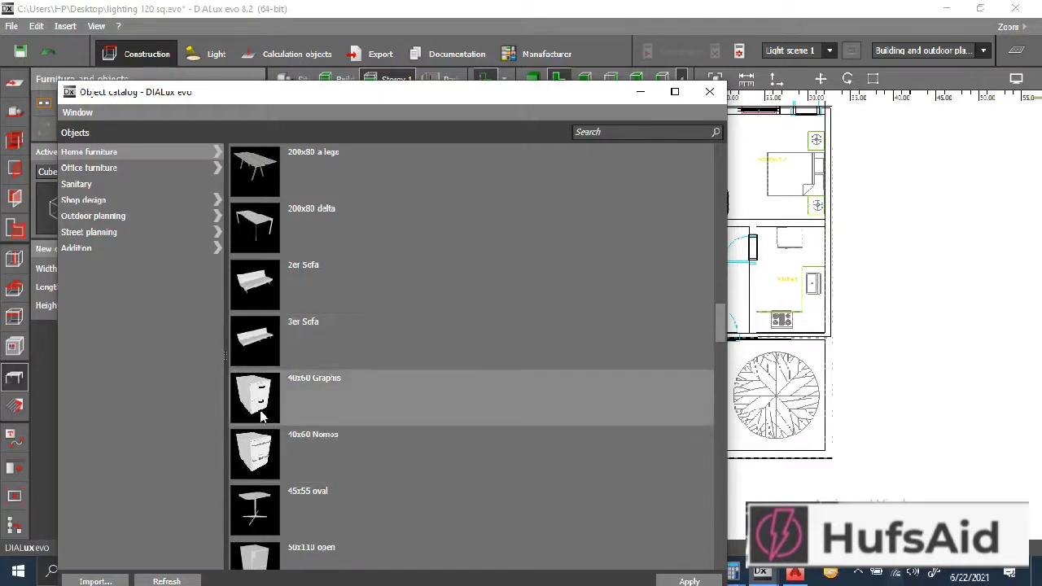
left_click_drag(262, 417, 899, 287)
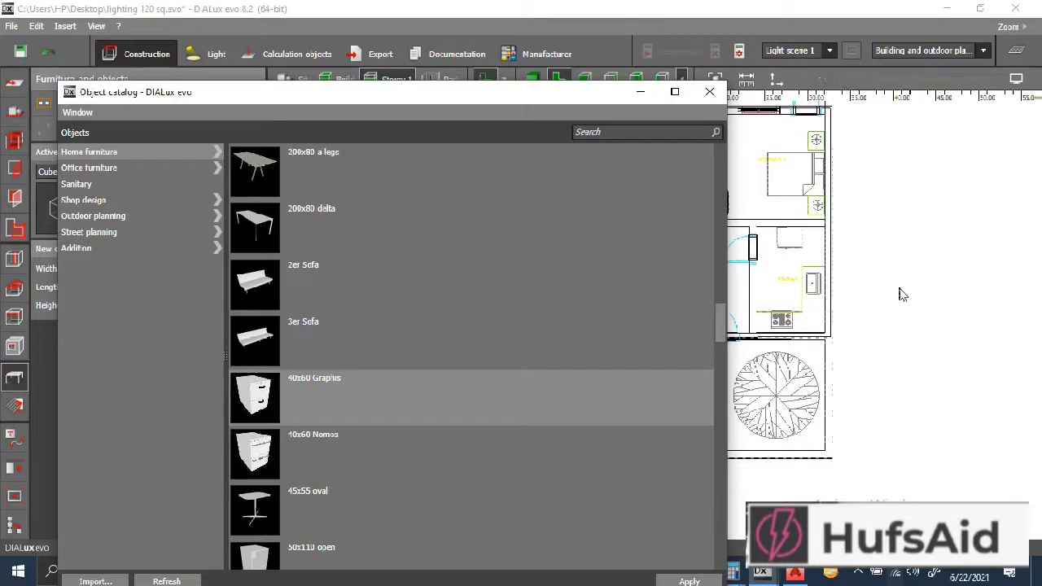
double_click(256, 399)
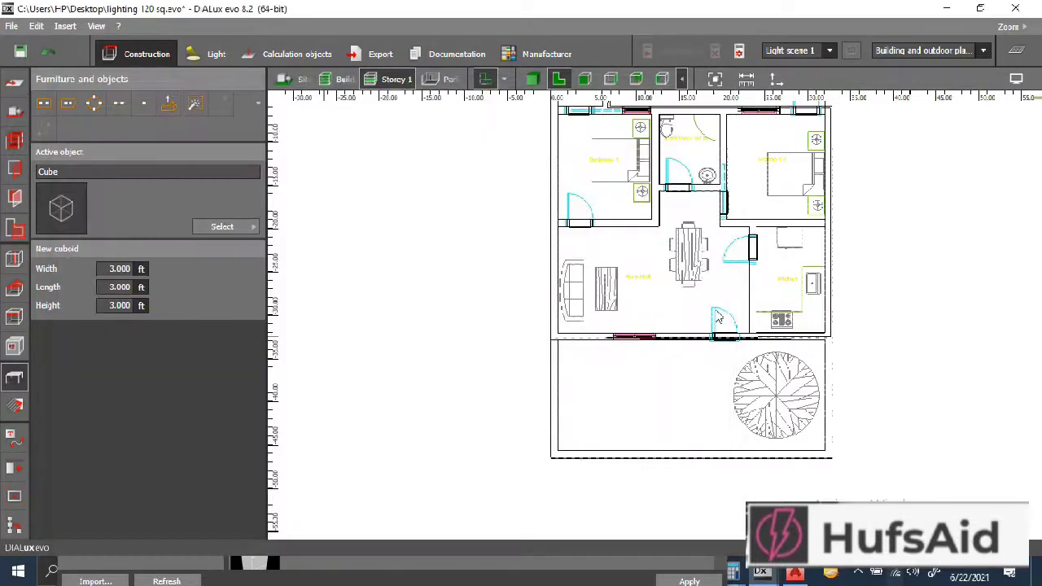
left_click_drag(716, 317, 713, 318)
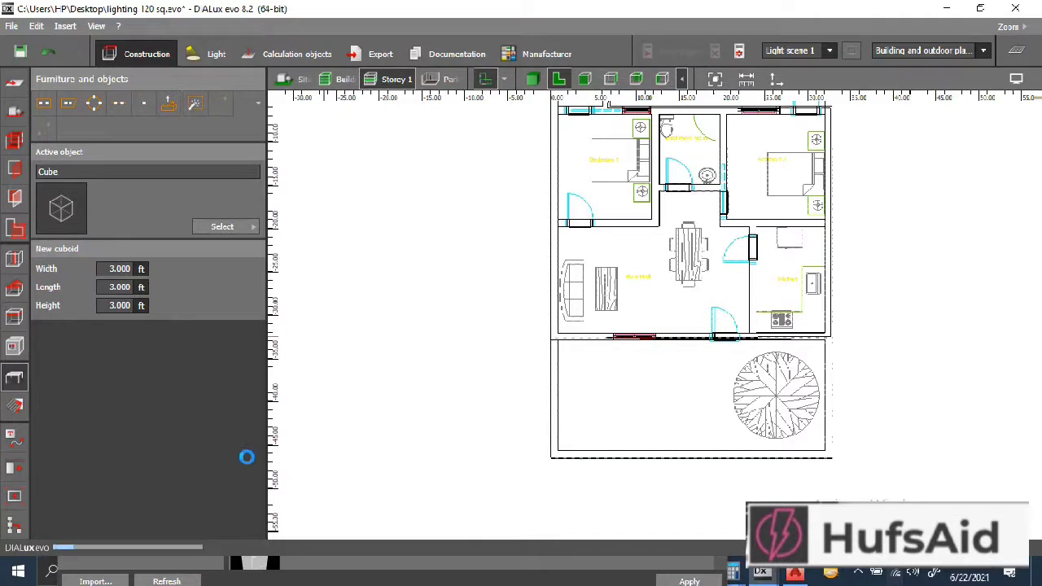
Insert the Aalto Pamio armchair from the home furniture catalog into the free space outside the building, below the cabinet.
mouse_move(760, 579)
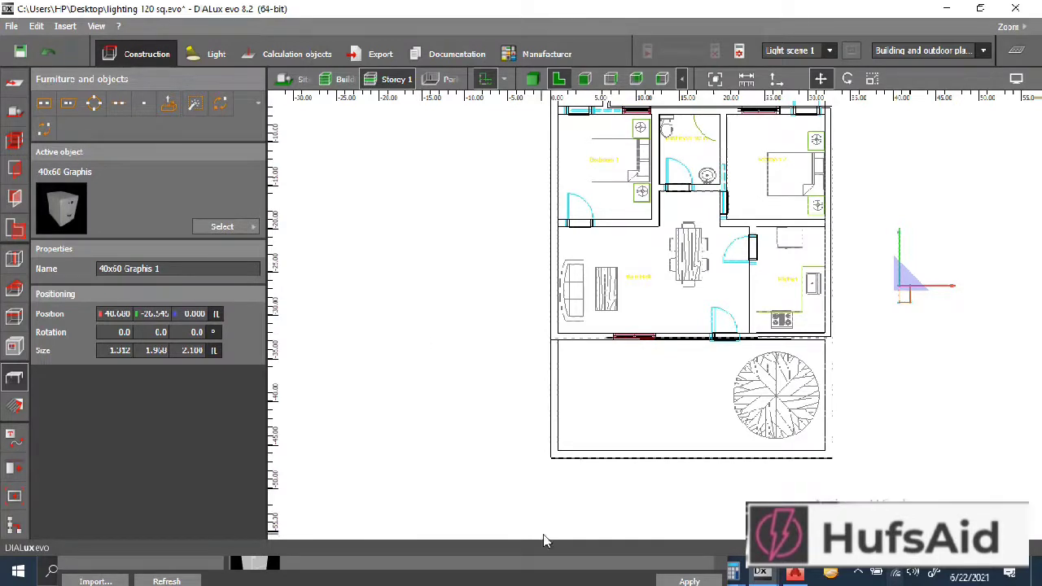
left_click(814, 488)
scroll(396, 293, "down", 5)
scroll(396, 293, "down", 5)
scroll(396, 300, "down", 2)
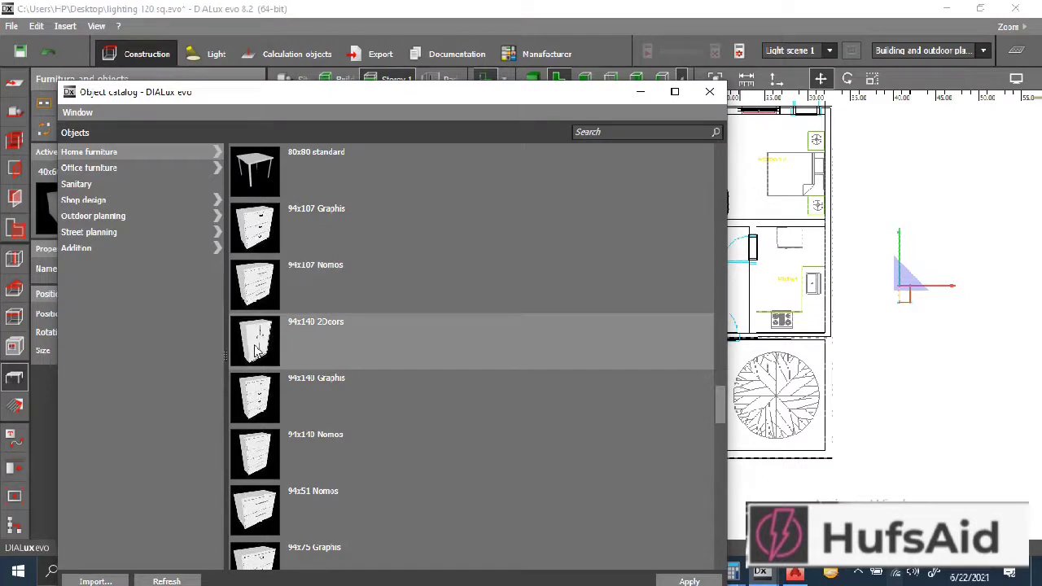
scroll(257, 348, "down", 1)
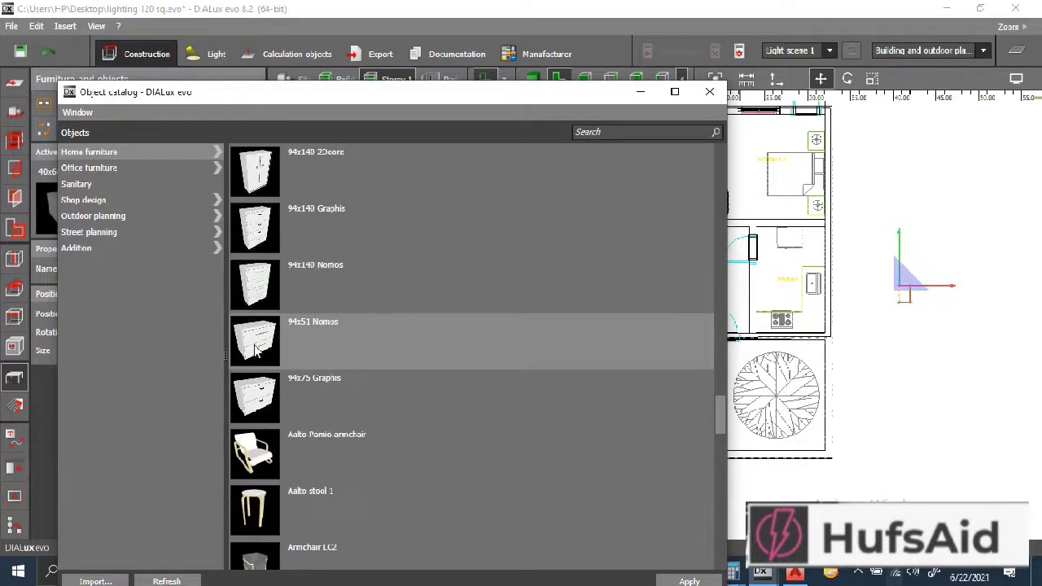
double_click(263, 458)
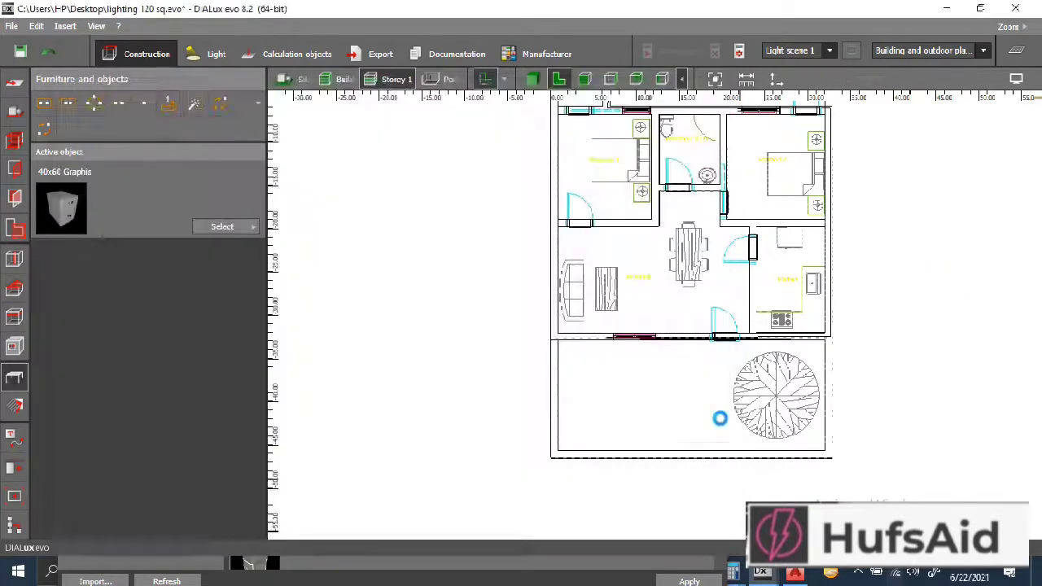
Insert the Armchair LC2 Hide from the home furniture catalog outside the building, beside the kitchen.
mouse_move(761, 573)
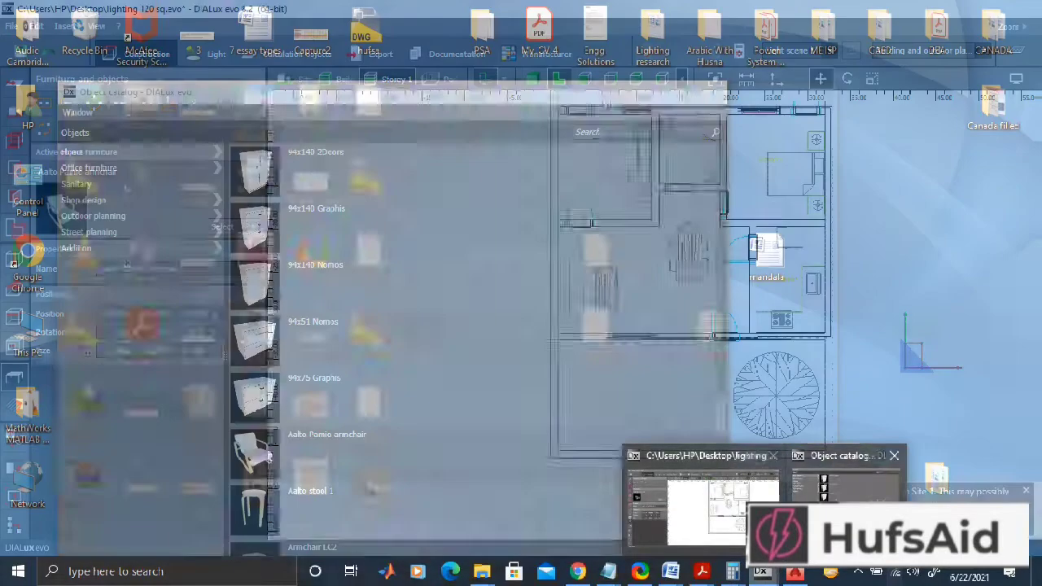
left_click(855, 488)
scroll(425, 402, "down", 3)
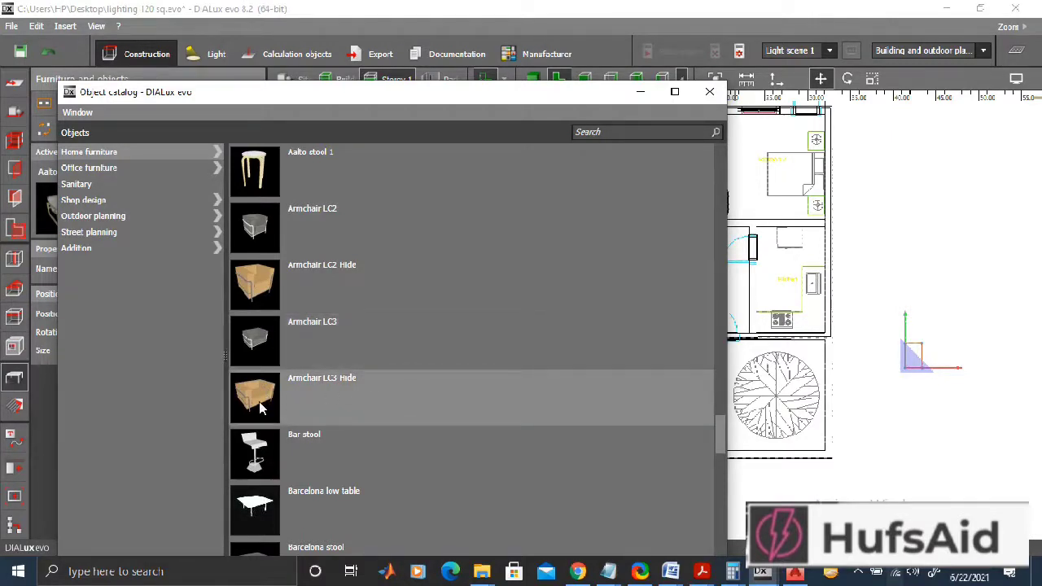
left_click(262, 290)
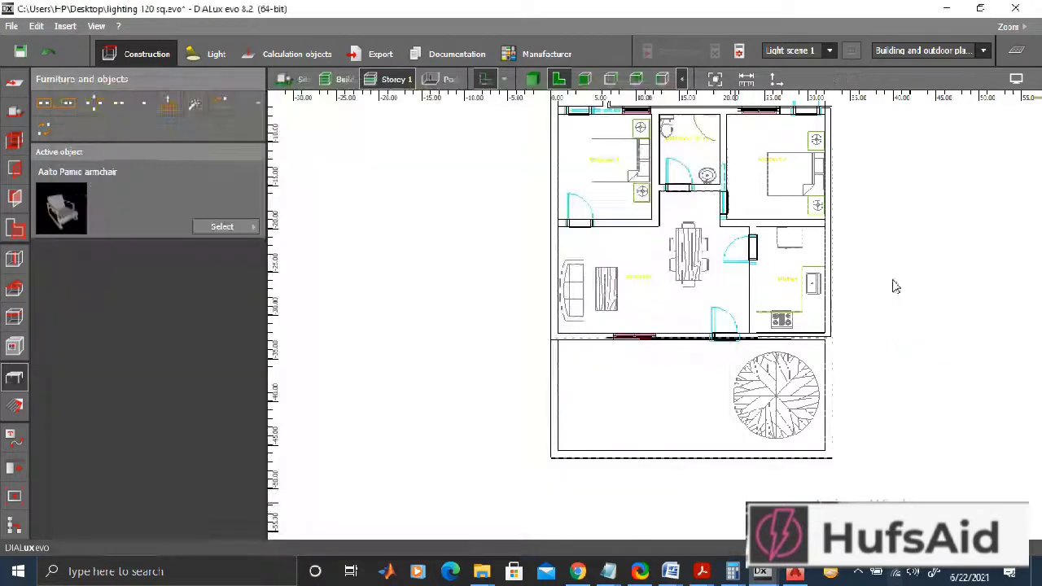
Insert the Sofa LC2 3 Hide from the home furniture catalog into the free space outside the building.
mouse_move(761, 572)
left_click(839, 468)
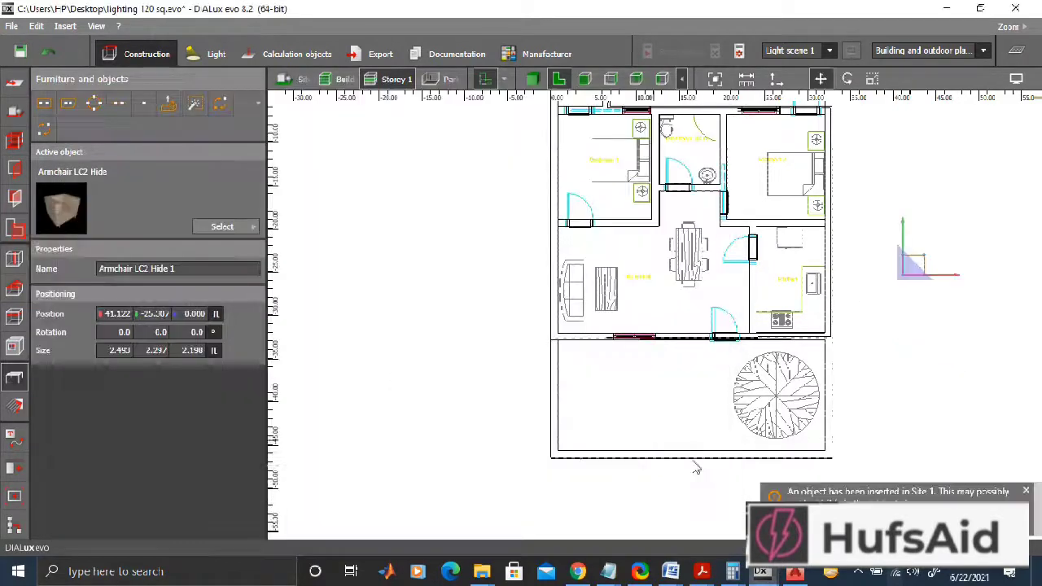
left_click(831, 480)
scroll(451, 403, "down", 6)
scroll(454, 399, "down", 6)
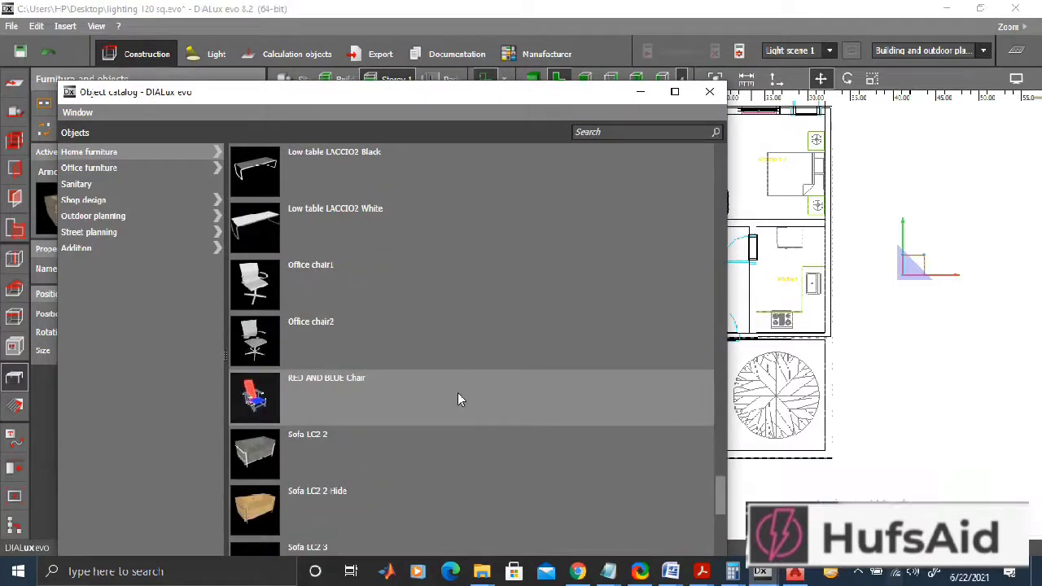
scroll(302, 494, "down", 6)
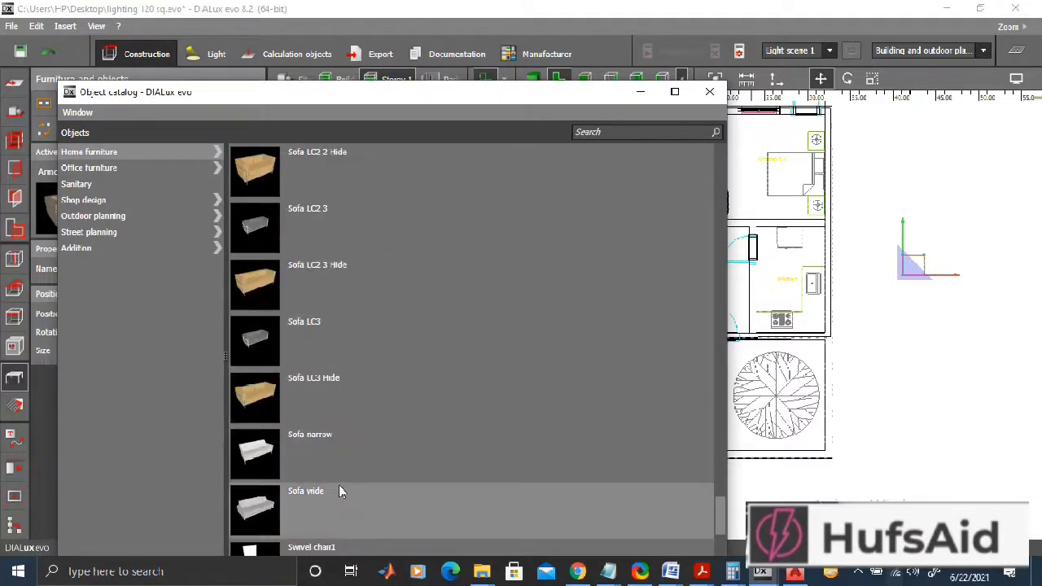
left_click(262, 300)
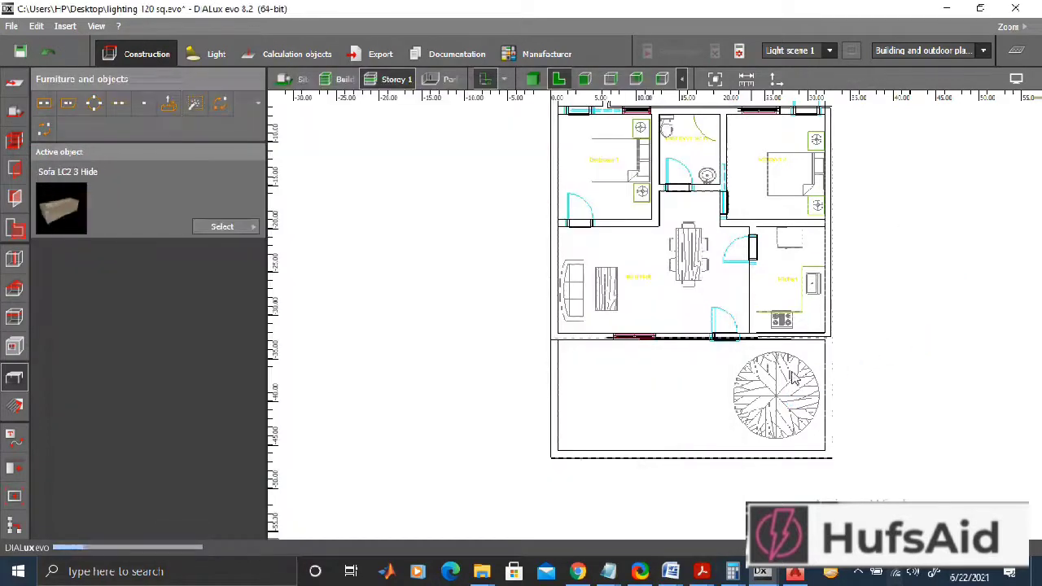
left_click(934, 325)
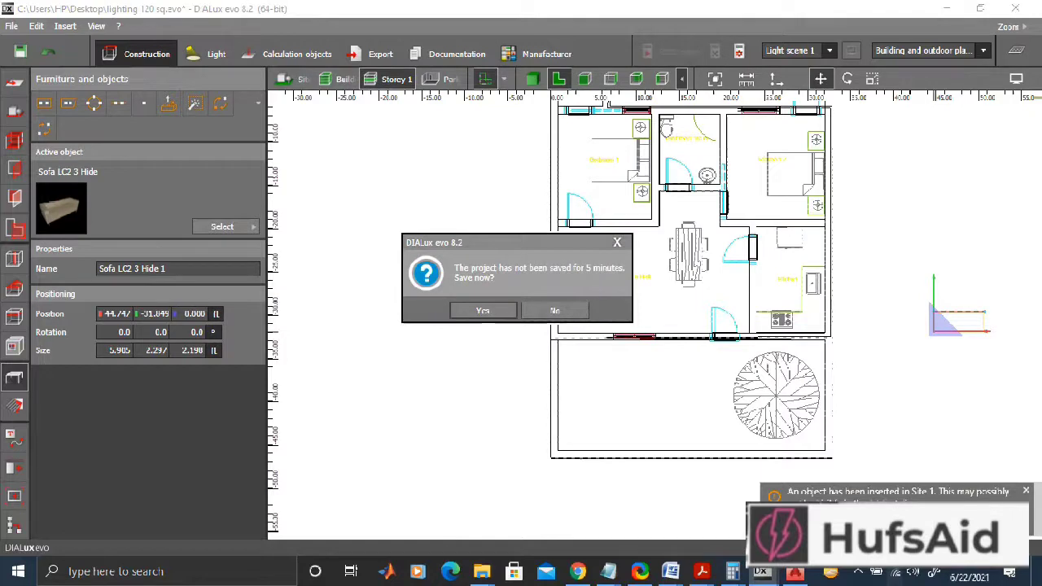
Save the project, switch to the Site 1 view where the furniture was inserted, and dismiss the messages.
left_click(480, 313)
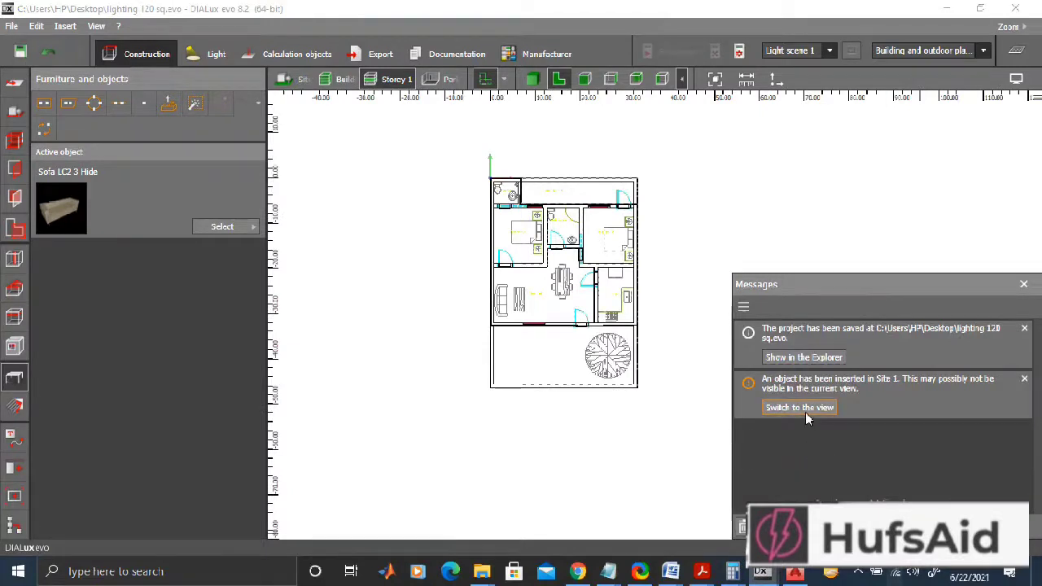
left_click(805, 412)
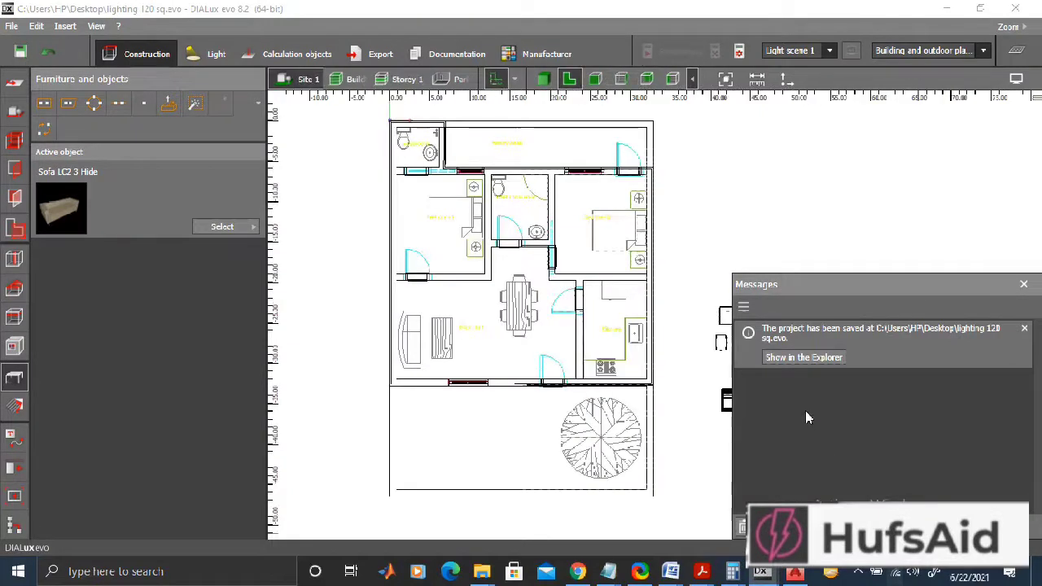
left_click(1025, 328)
left_click(1024, 284)
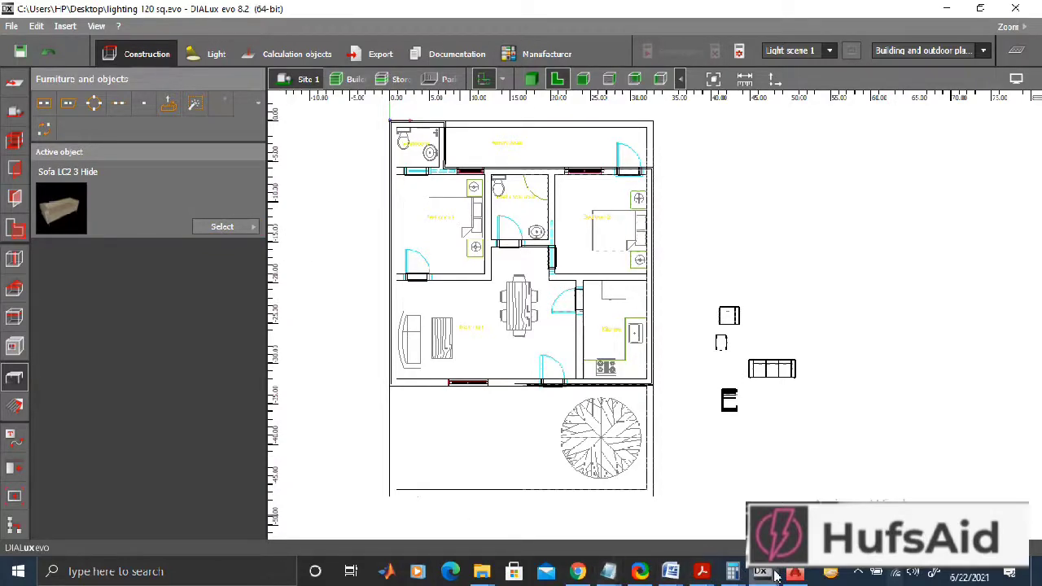
Insert the bed1 broad object from the Home furniture catalog into the free space outside the building, above the sofa.
mouse_move(763, 573)
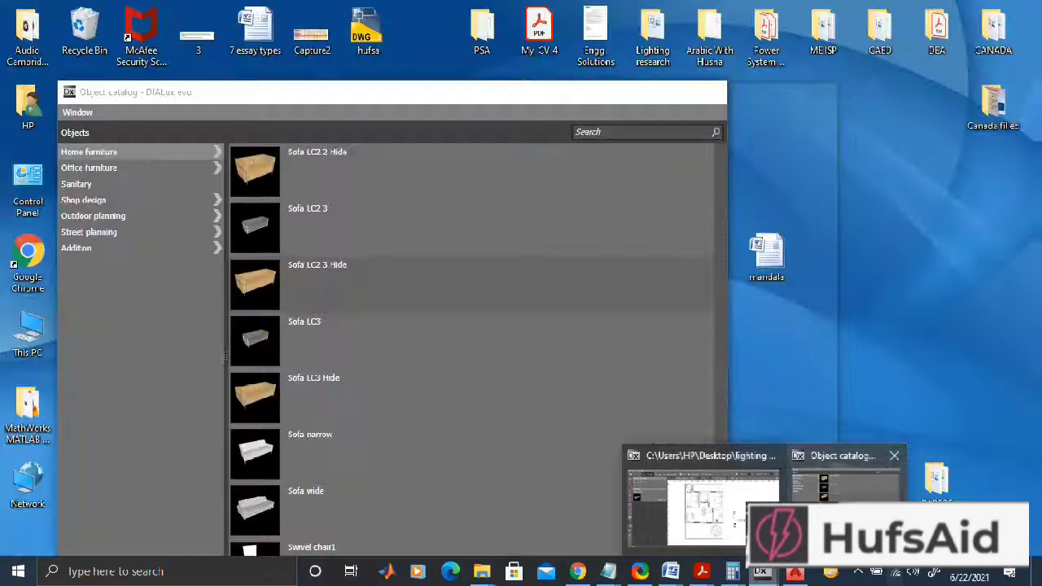
left_click(847, 480)
scroll(489, 436, "down", 3)
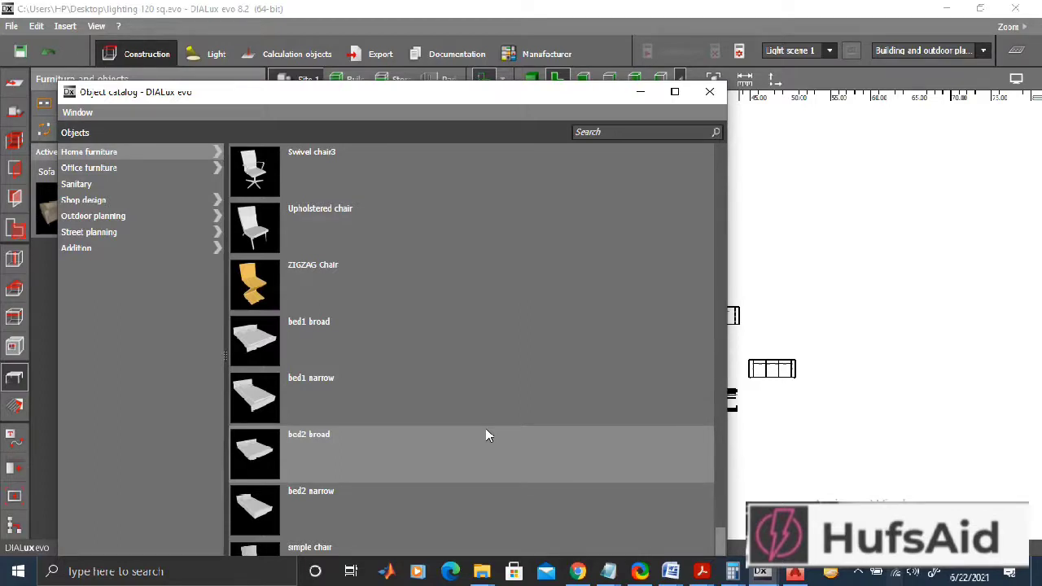
scroll(486, 436, "down", 1)
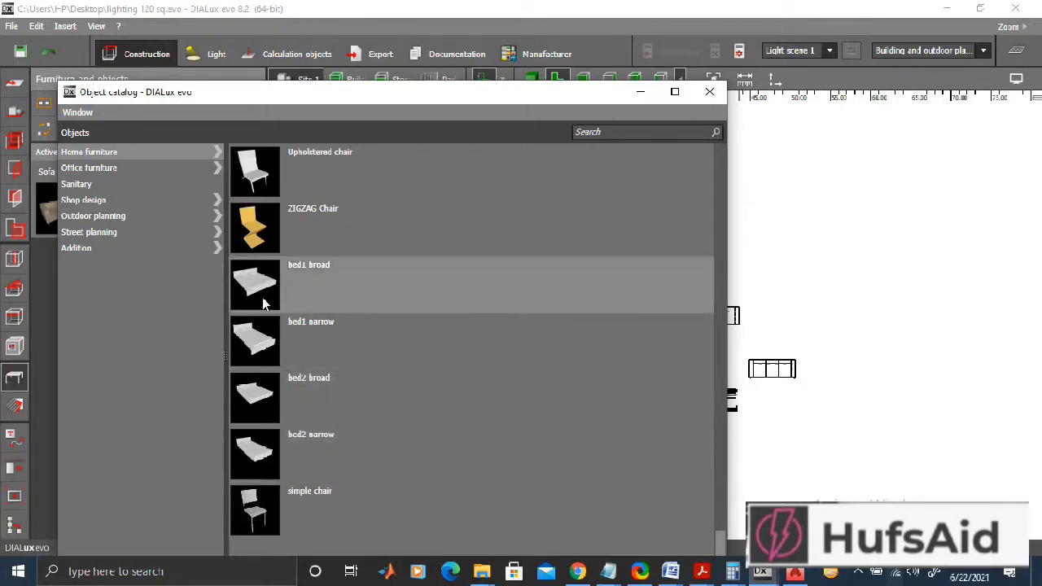
left_click_drag(741, 308, 825, 319)
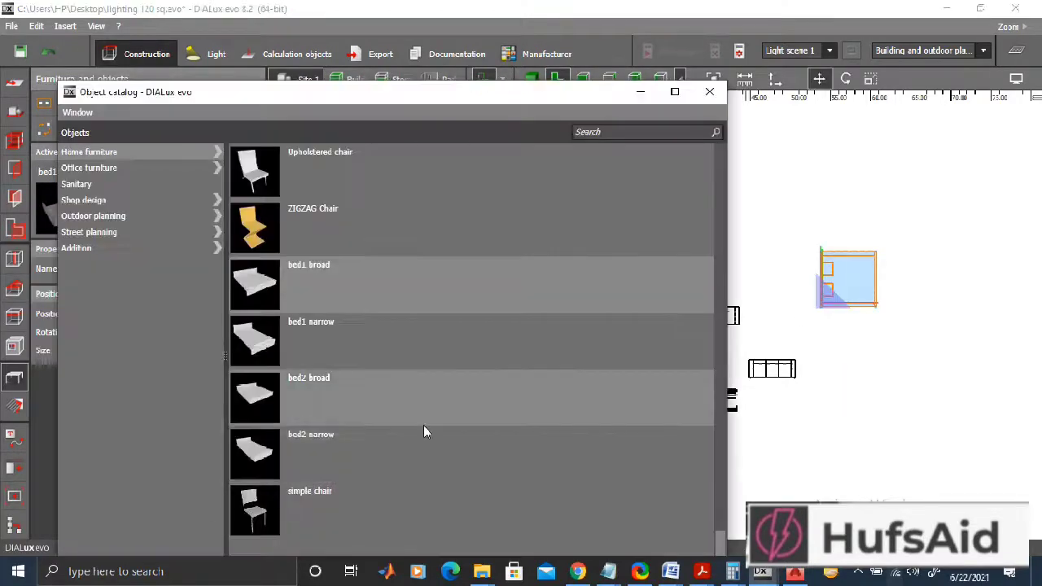
Insert the 50x210 Door left cabinet from the Home furniture catalog outside the building, beside the upper end of the bed.
scroll(424, 425, "up", 8)
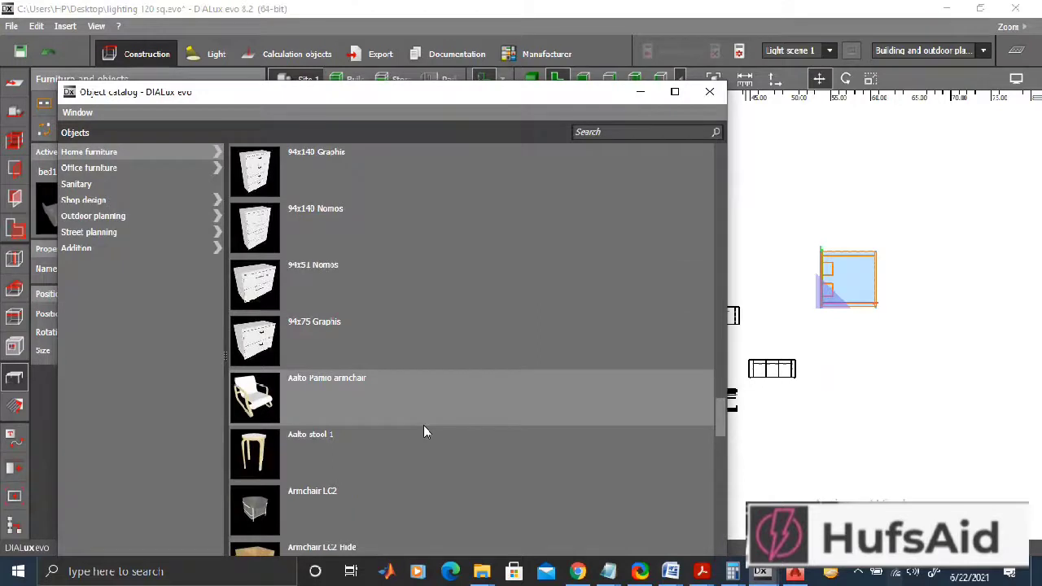
scroll(423, 432, "up", 5)
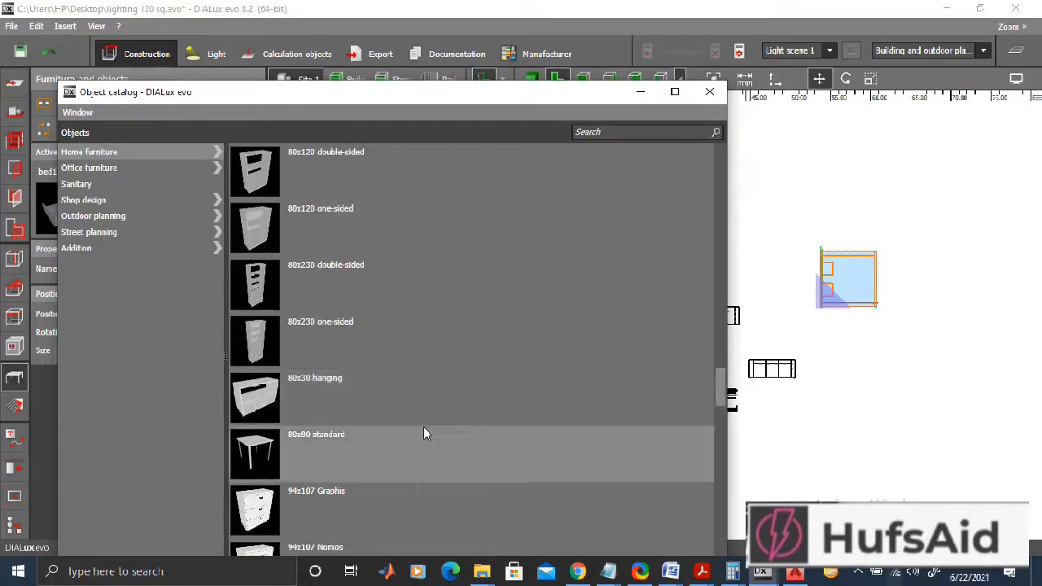
scroll(426, 404, "up", 10)
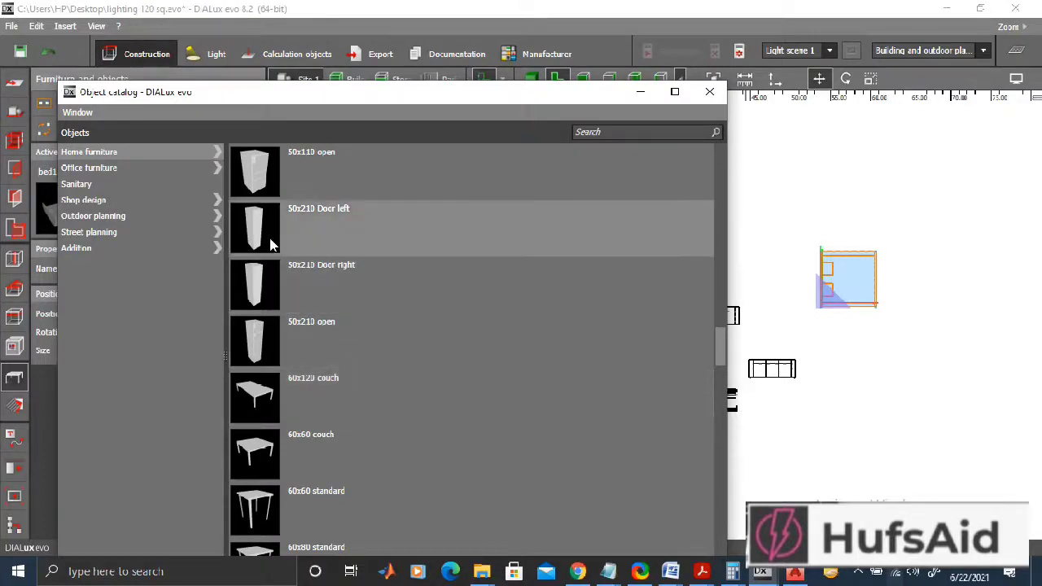
scroll(287, 257, "up", 2)
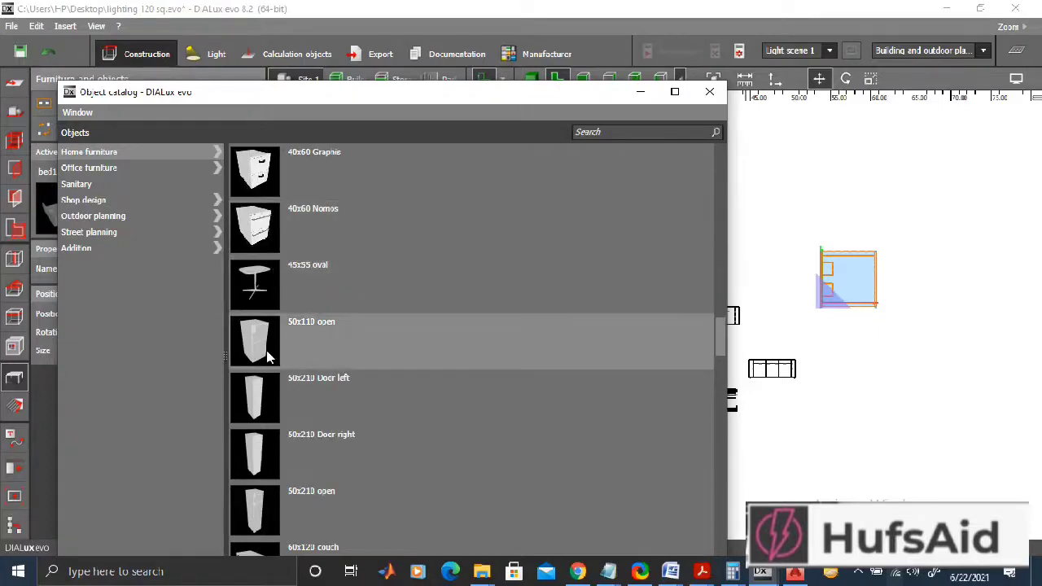
left_click_drag(268, 377, 280, 395)
left_click_drag(786, 235, 785, 235)
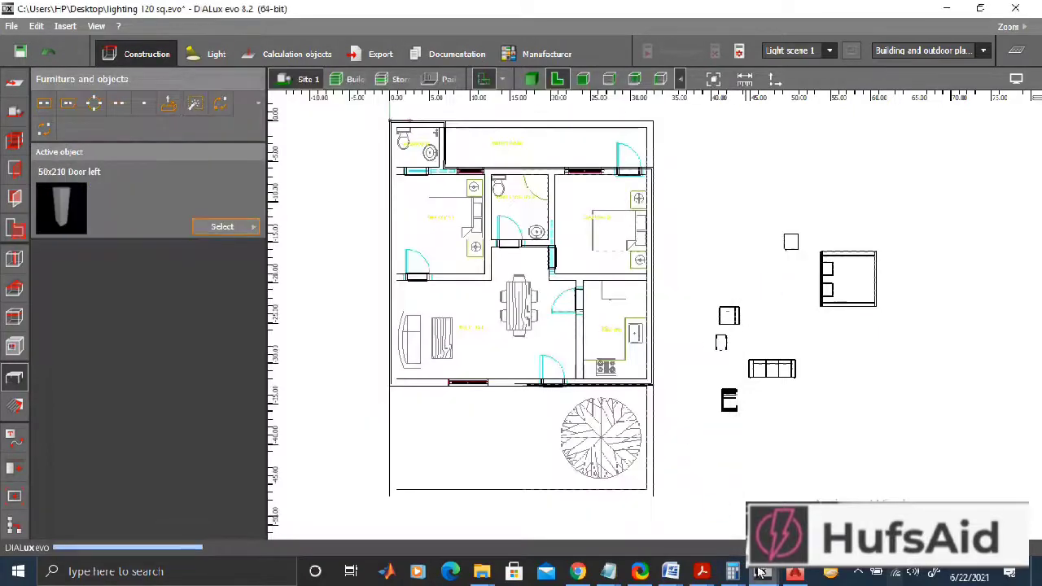
Insert the Cantilever chair from the Home furniture catalog outside the building, below the bed and beside the sofa.
mouse_move(761, 573)
left_click(837, 504)
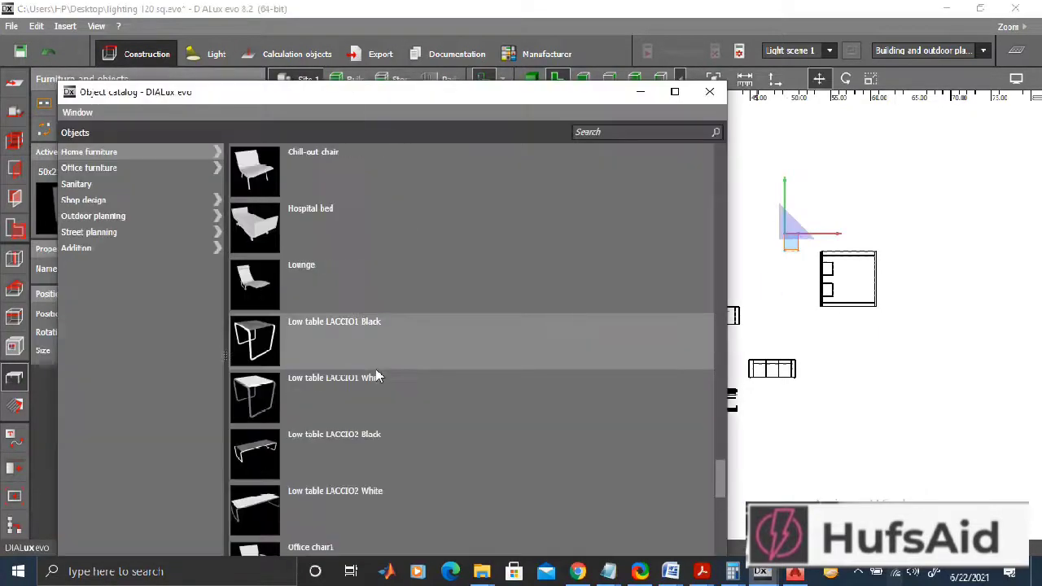
scroll(377, 377, "up", 3)
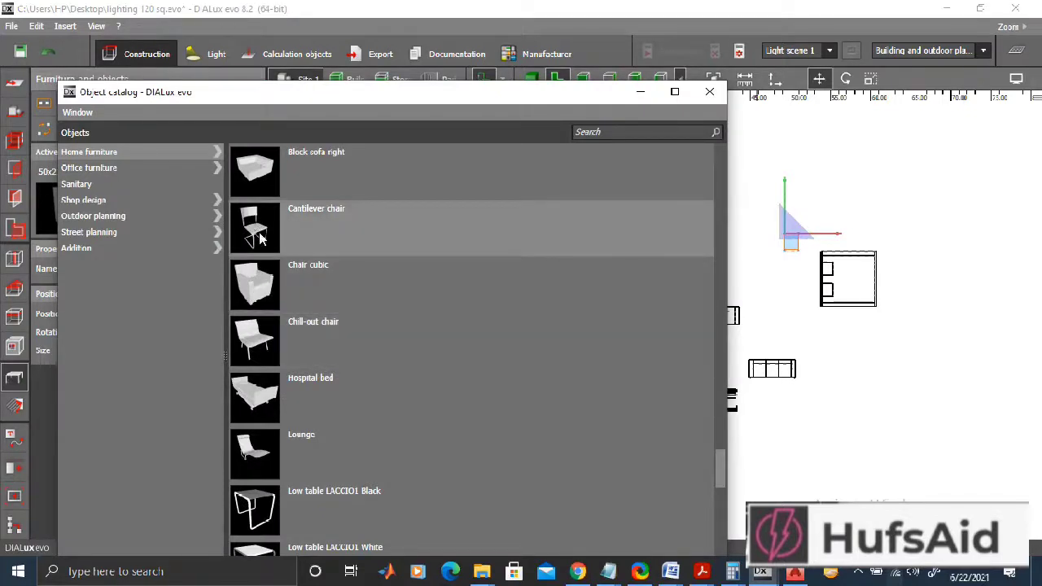
left_click_drag(952, 399, 884, 419)
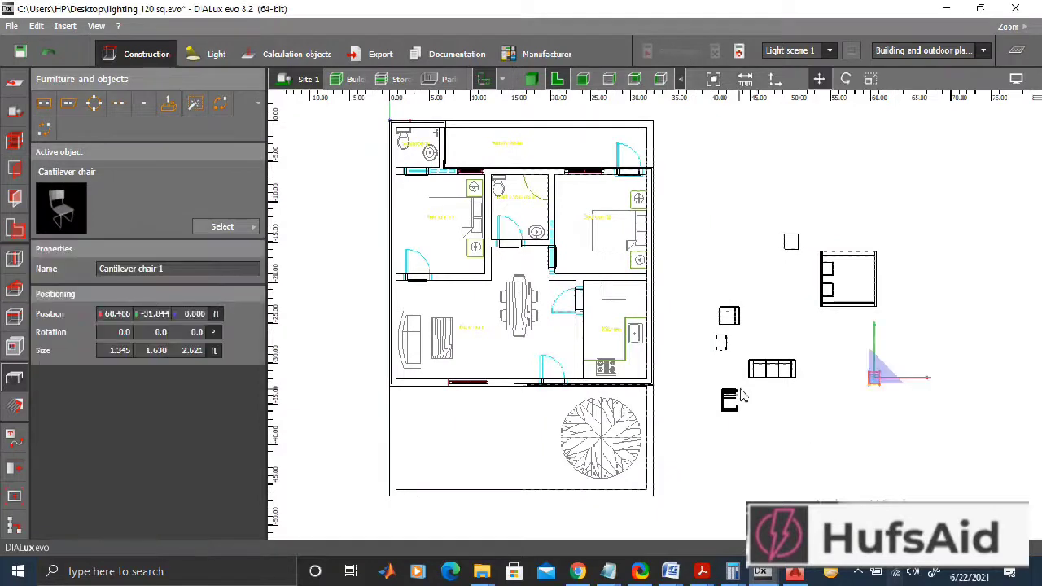
Examine the Home furniture subcategories of the object catalog, including tables, upholstered furniture, functional units, chairs and beds.
mouse_move(766, 575)
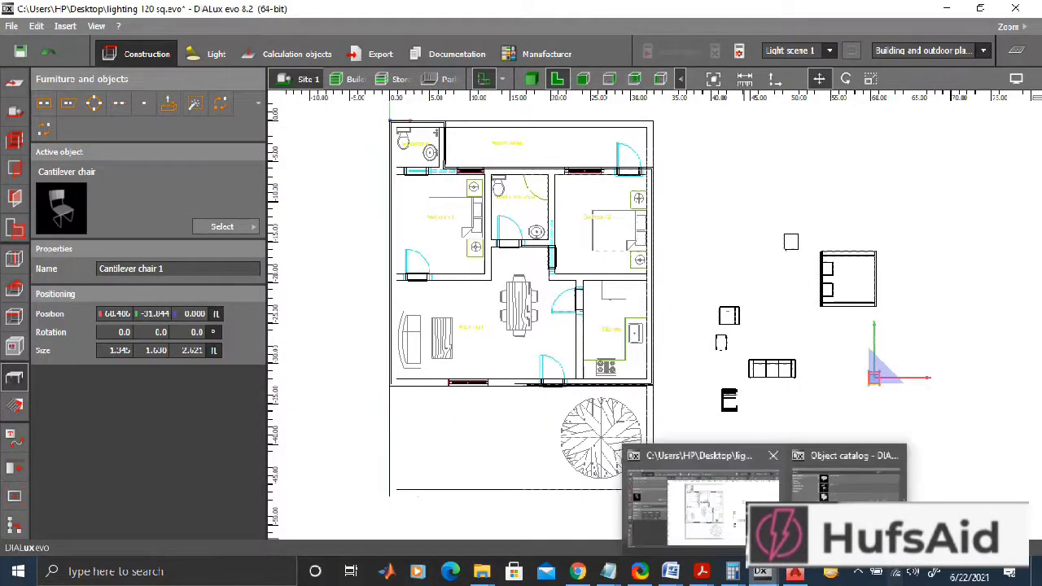
left_click(879, 509)
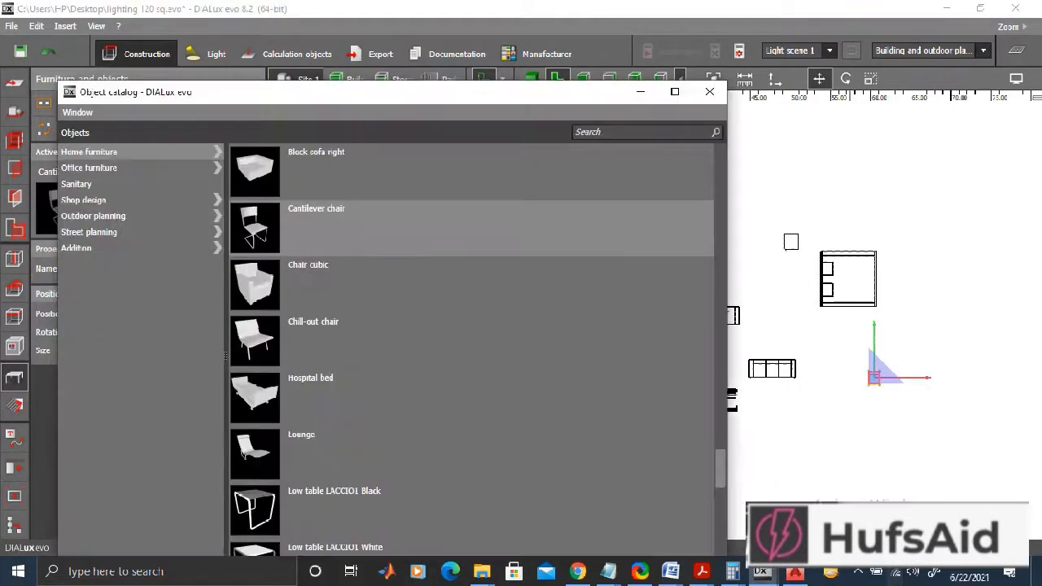
left_click(136, 151)
scroll(403, 221, "up", 10)
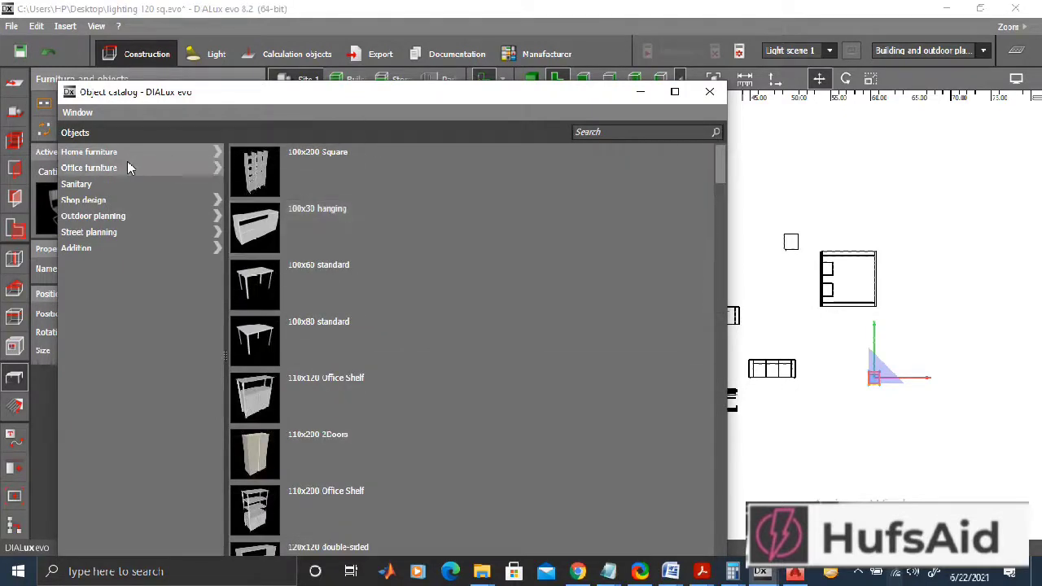
left_click(218, 154)
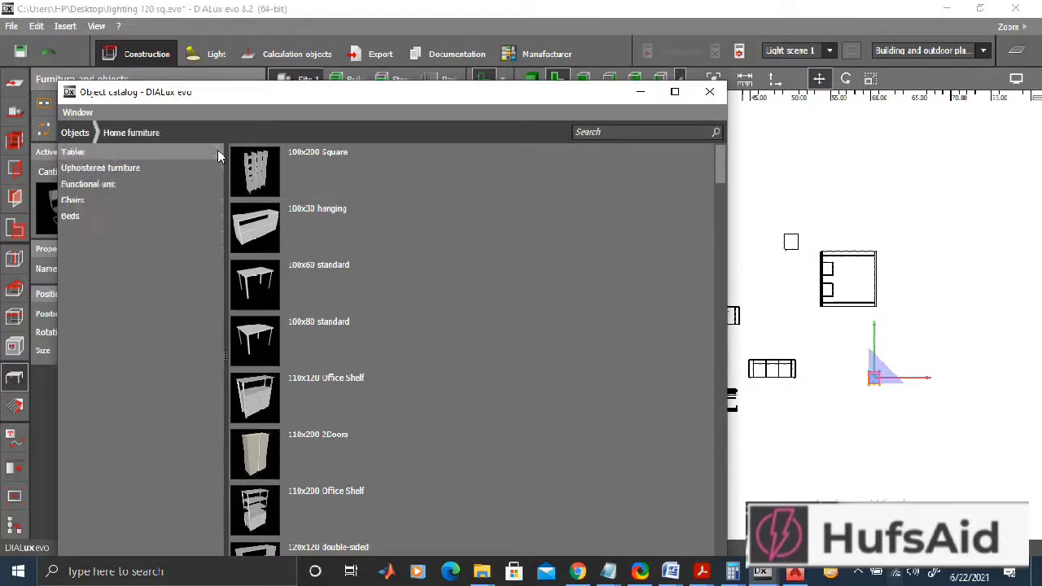
left_click(91, 189)
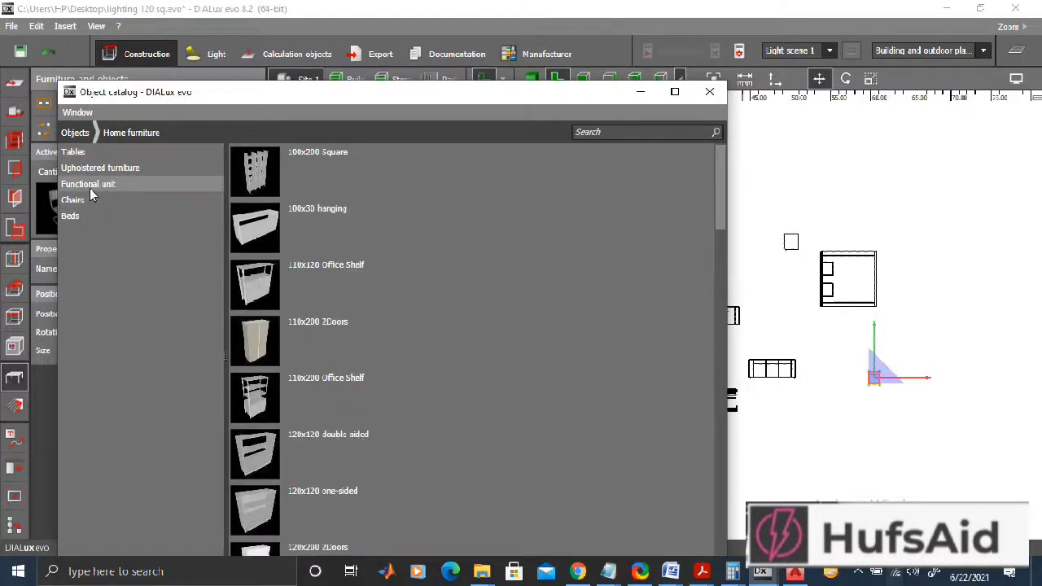
left_click(96, 170)
left_click(98, 154)
scroll(388, 235, "down", 10)
scroll(389, 235, "down", 5)
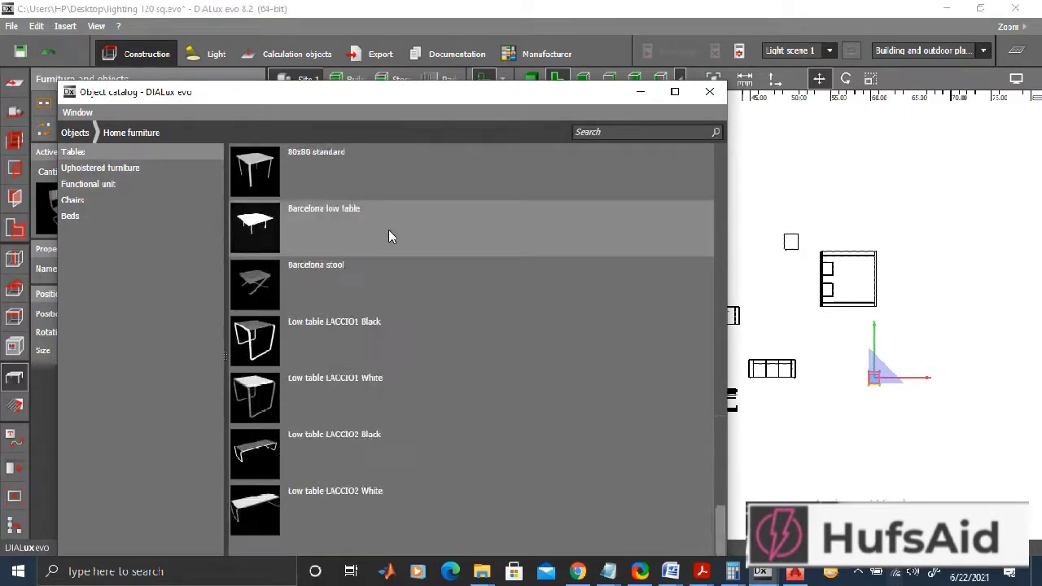
left_click(88, 184)
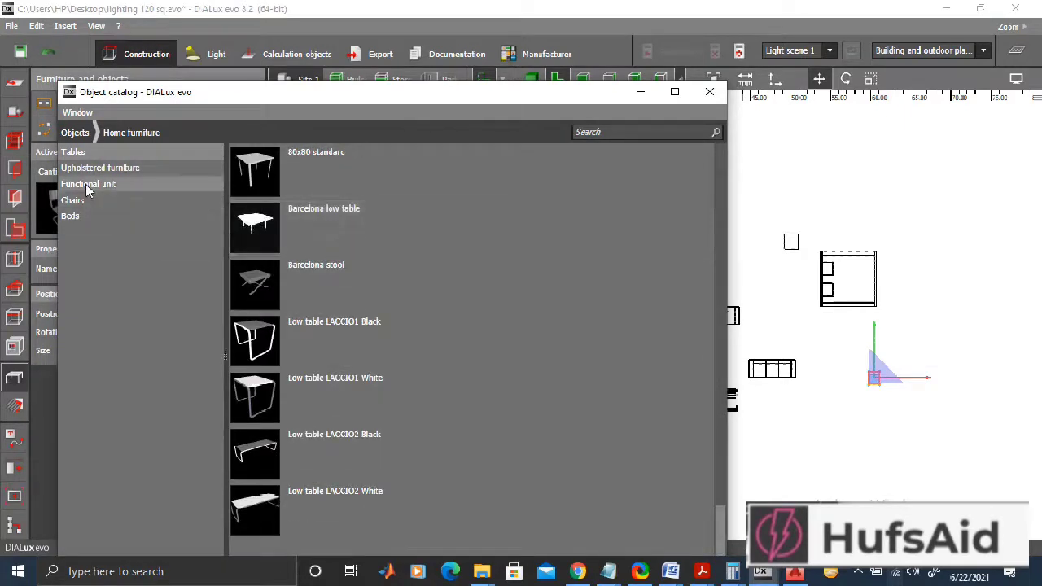
left_click(95, 200)
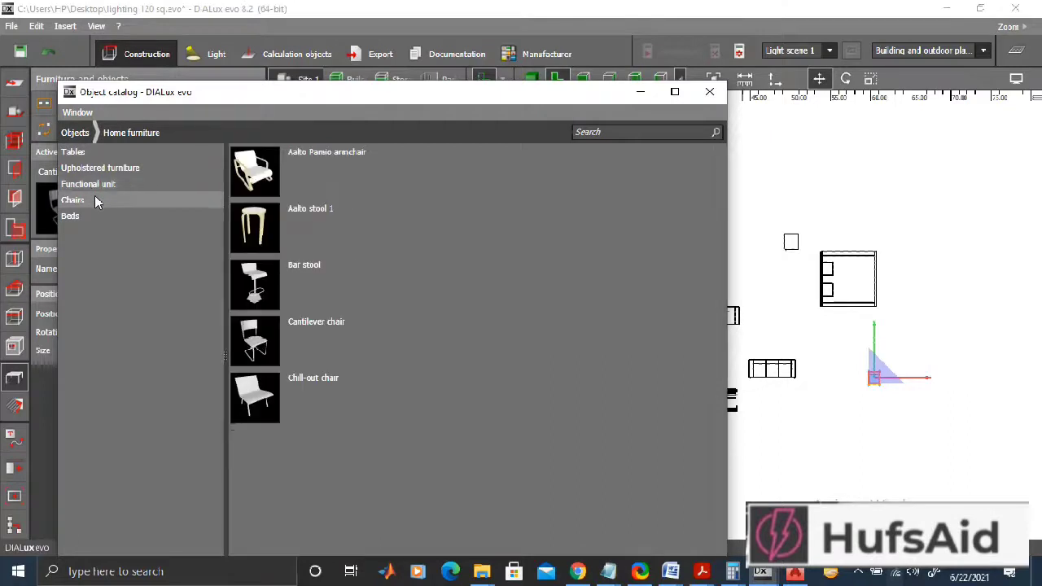
left_click(107, 217)
left_click(105, 173)
left_click(89, 184)
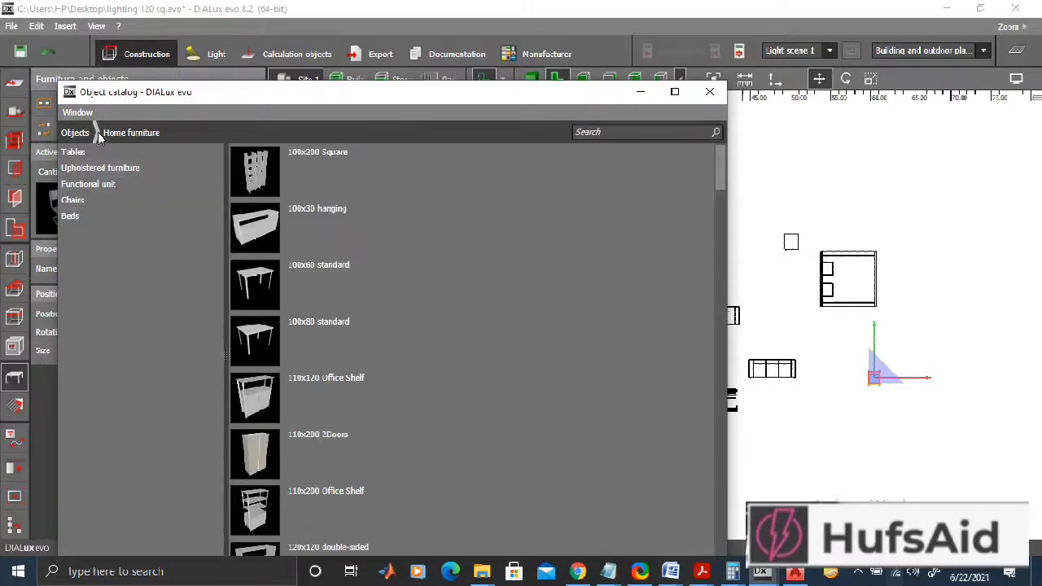
Insert the Shower fittings object from the Sanitary category into the free space outside the building, above the 50x210 cabinet.
left_click(77, 134)
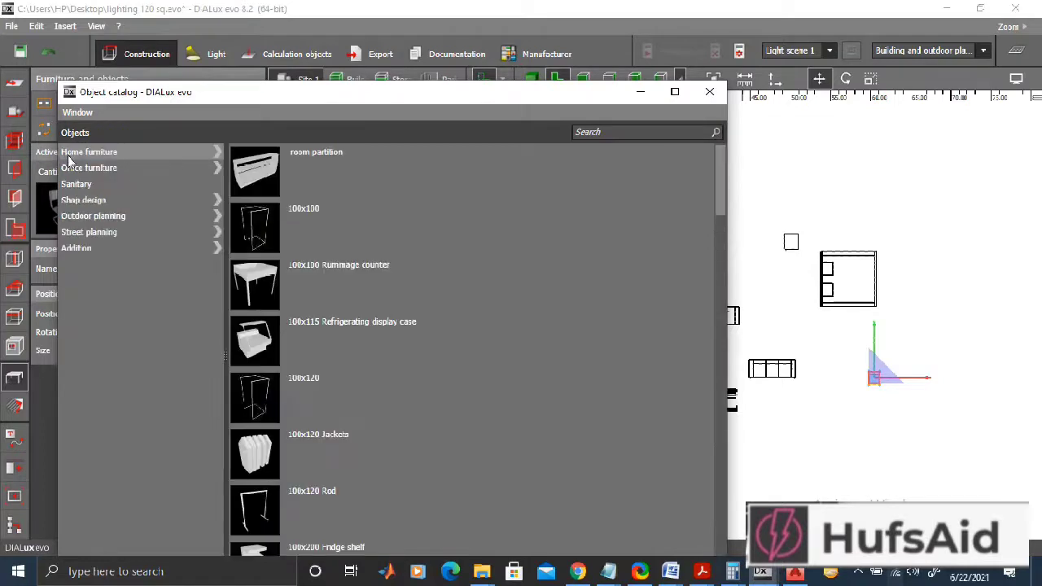
left_click(104, 187)
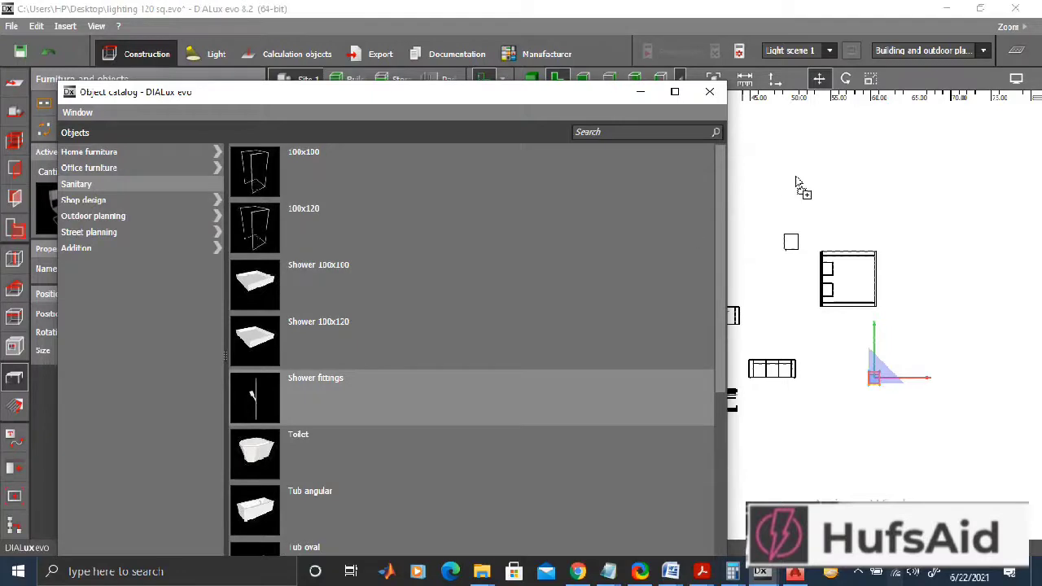
left_click_drag(798, 183, 795, 179)
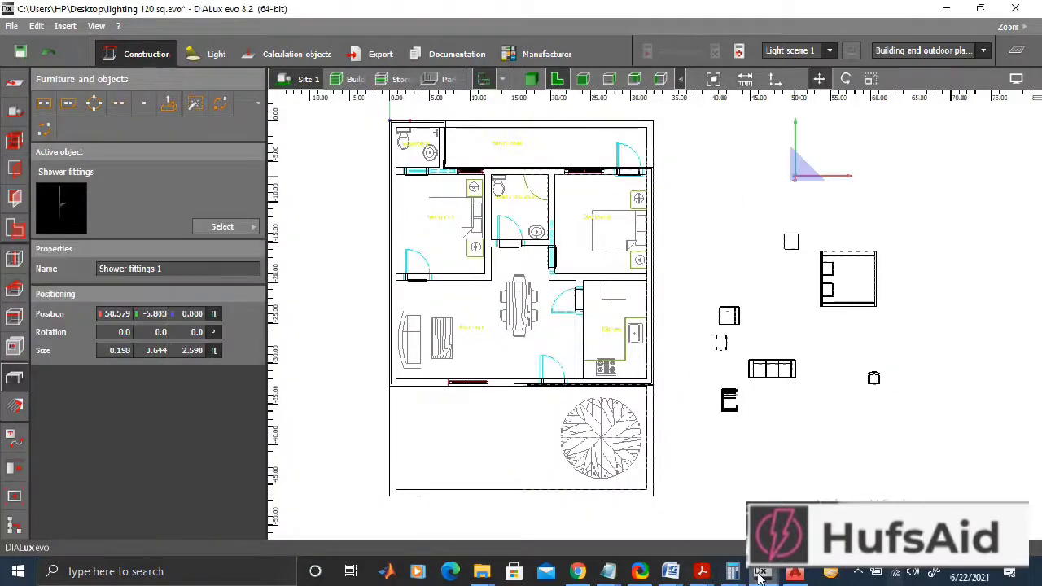
Insert the Toilet from the Sanitary category outside the building, between the 50x210 cabinet and the shower fittings, toward the house.
mouse_move(761, 575)
left_click(847, 476)
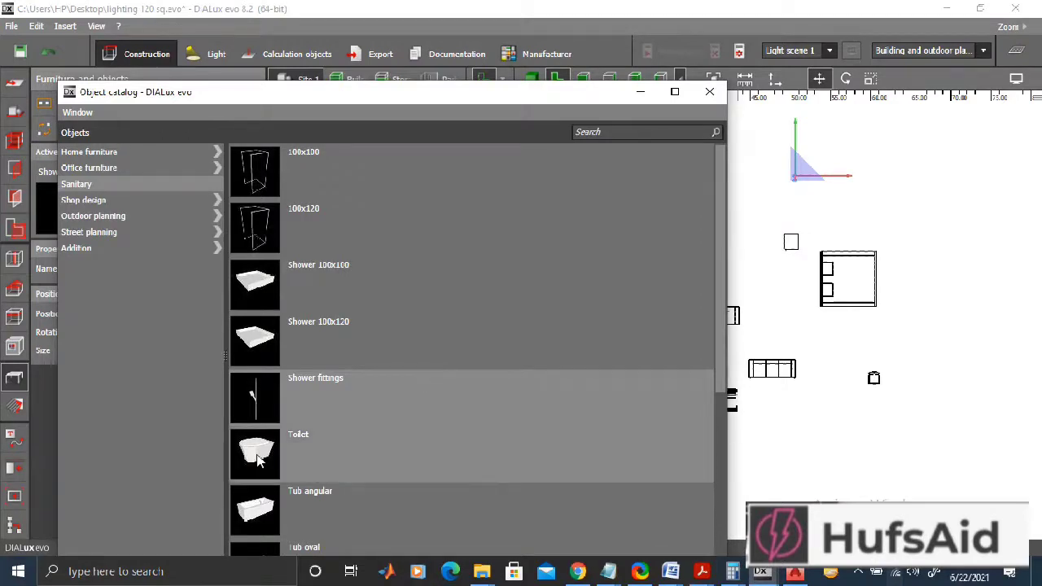
scroll(261, 460, "down", 3)
left_click_drag(260, 303, 756, 211)
Insert the Washbasin from the Sanitary category outside the building, beside the shower fittings.
mouse_move(777, 580)
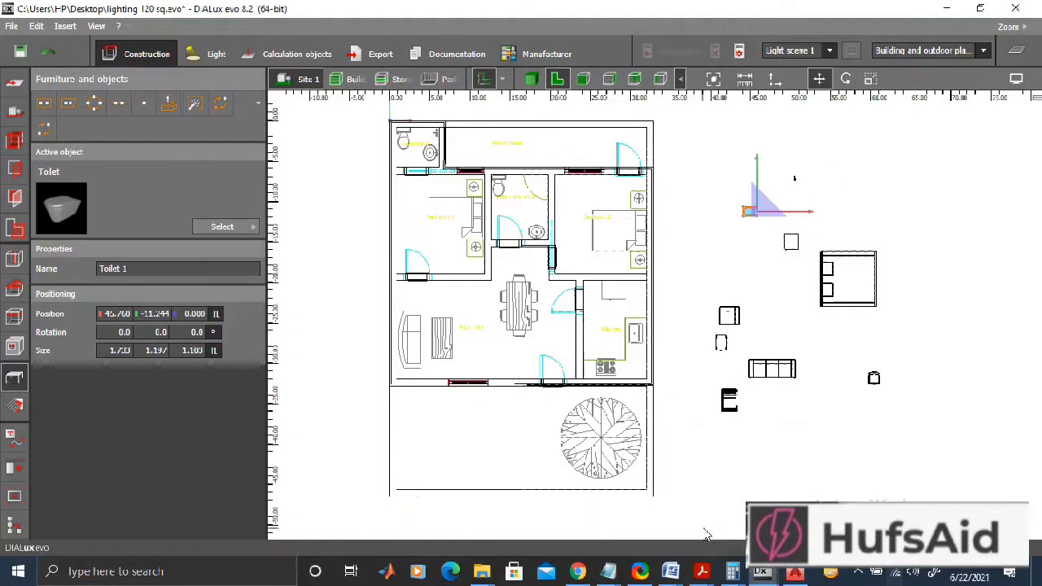
left_click(847, 476)
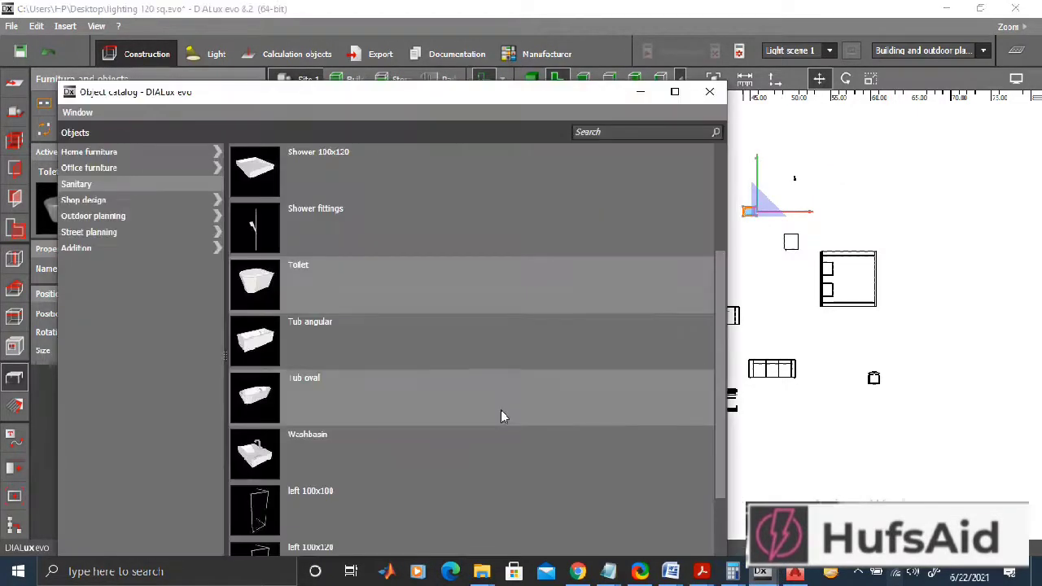
left_click(257, 449)
left_click_drag(818, 201, 820, 175)
Insert the Shower 100x120 tray from the Sanitary category outside the building, directly above the bed.
mouse_move(761, 575)
left_click(851, 488)
scroll(499, 421, "down", 2)
scroll(499, 419, "up", 3)
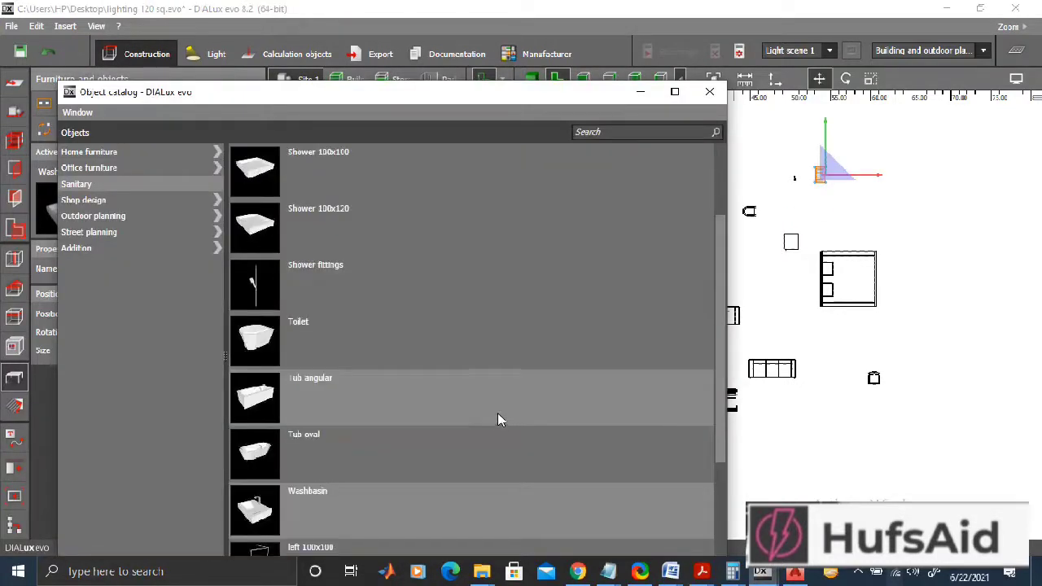
scroll(499, 419, "up", 2)
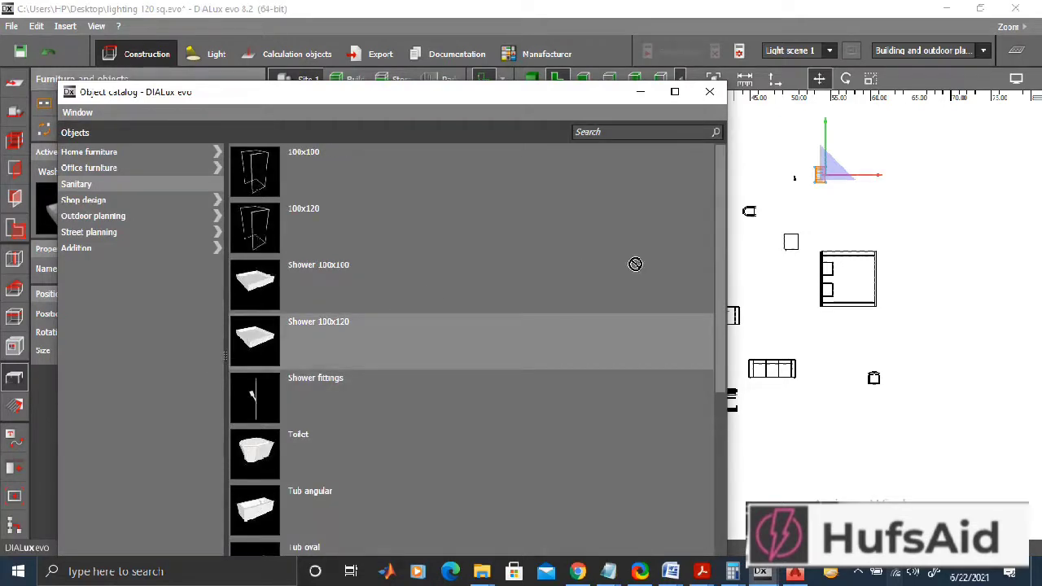
left_click_drag(635, 264, 862, 208)
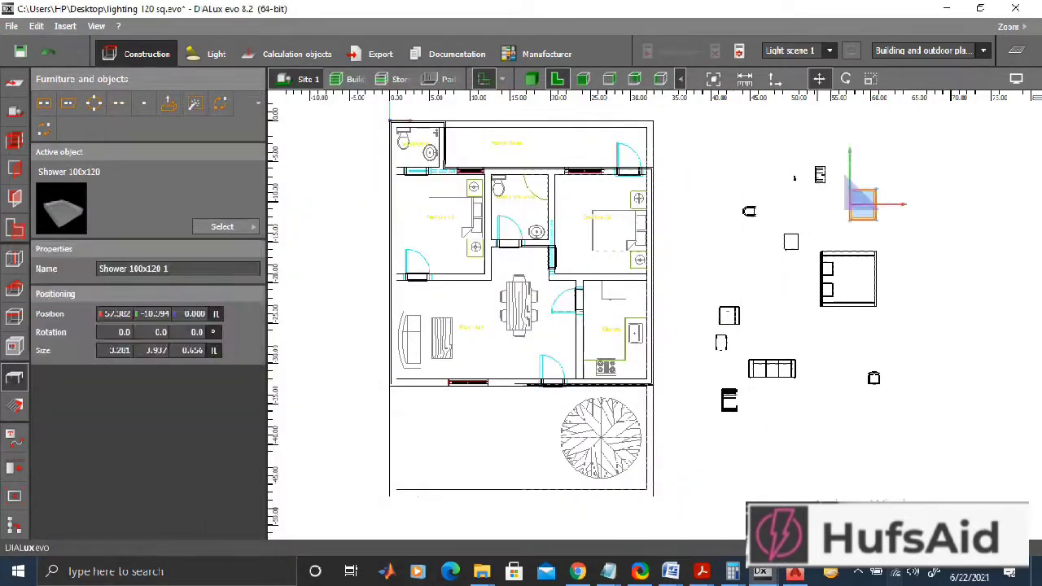
Look through the Shop design objects in the catalog: refrigerated counters, shop shelves, bistro tables, clothes rack and fashion-dependent models.
mouse_move(762, 571)
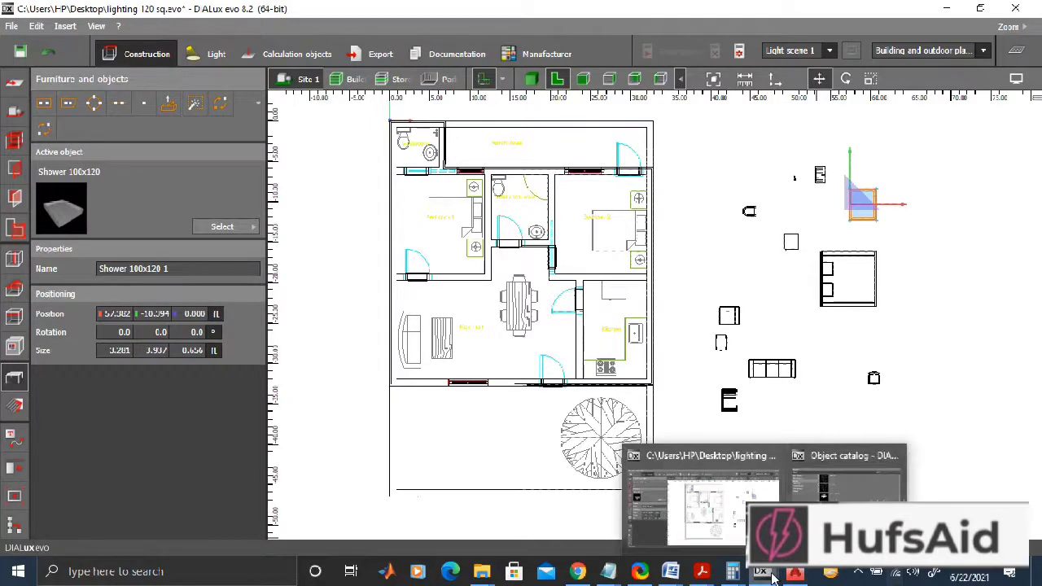
mouse_move(846, 488)
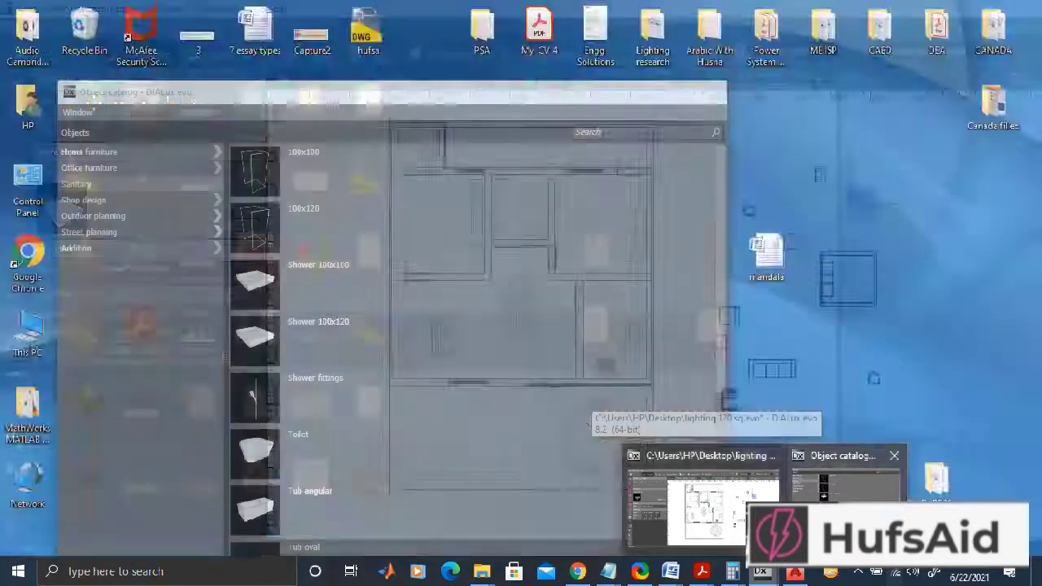
left_click(847, 488)
scroll(453, 394, "down", 5)
scroll(453, 389, "up", 4)
left_click(79, 208)
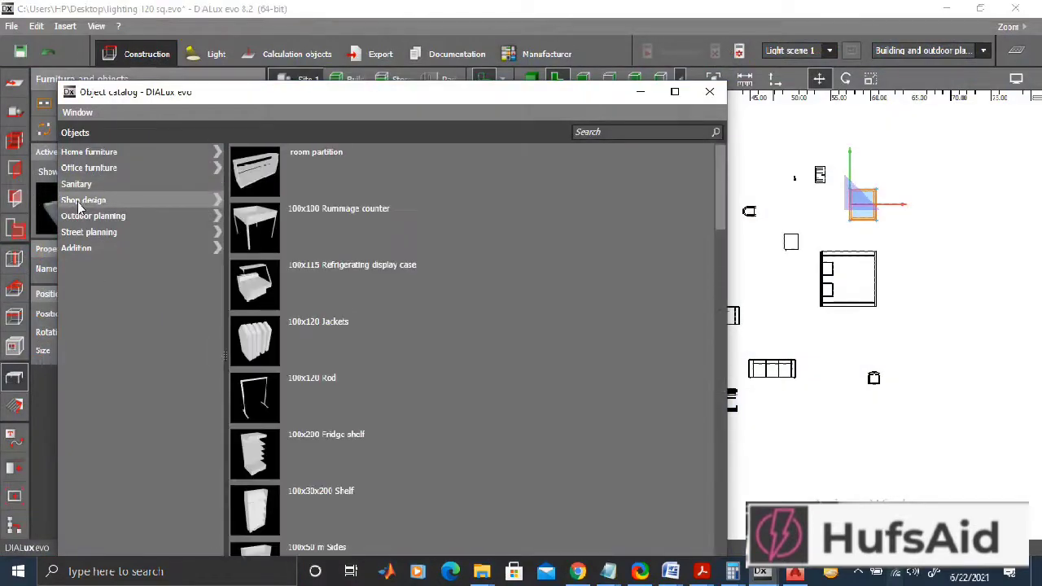
left_click(219, 200)
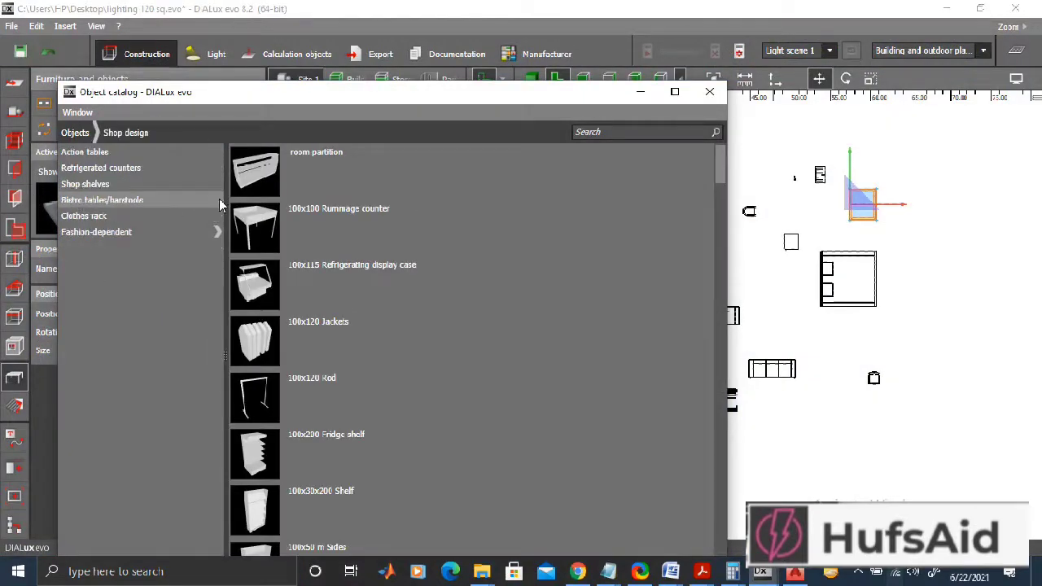
left_click(161, 173)
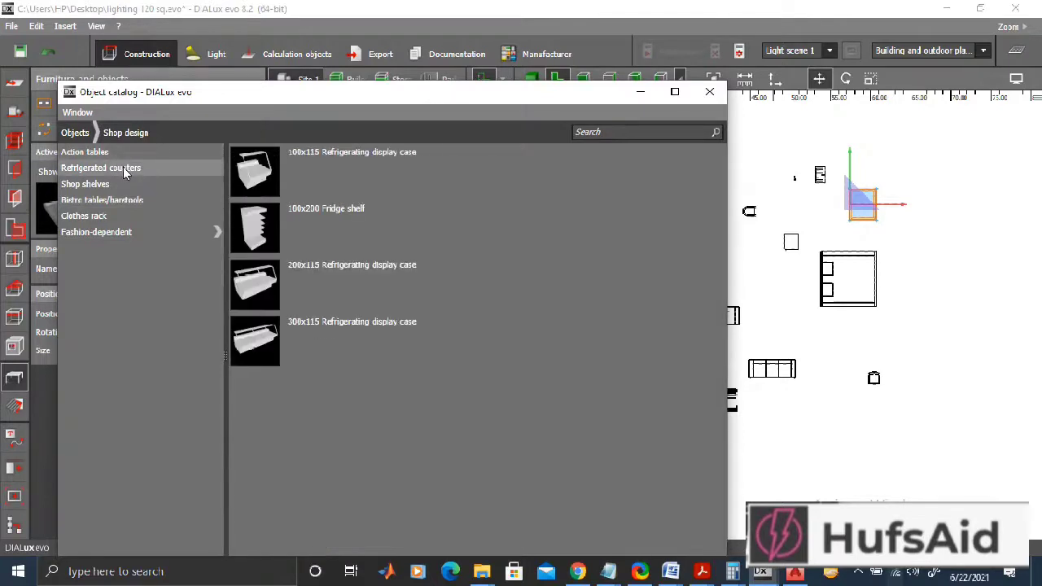
left_click(98, 184)
scroll(553, 283, "down", 5)
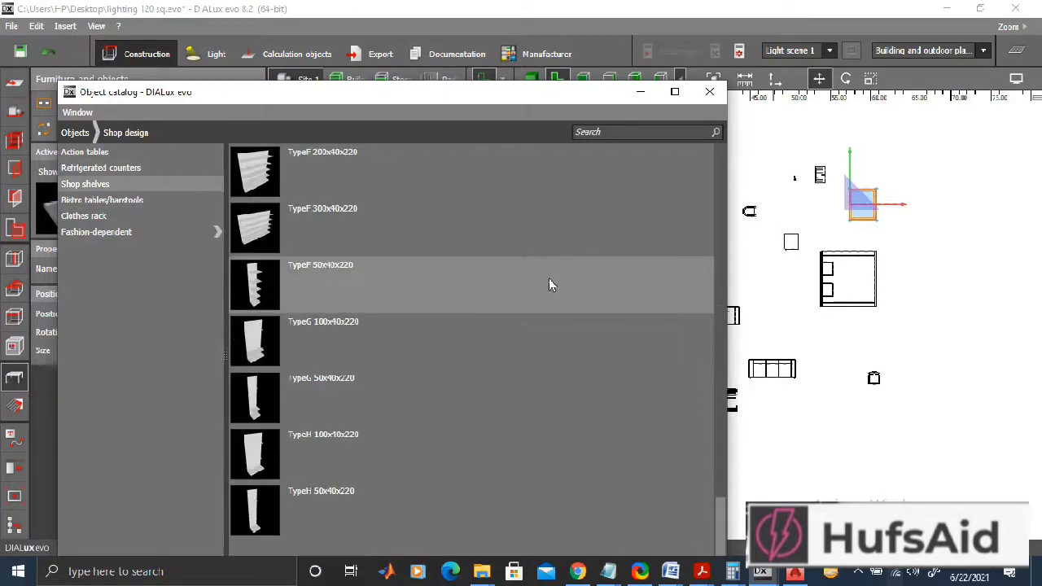
left_click(101, 204)
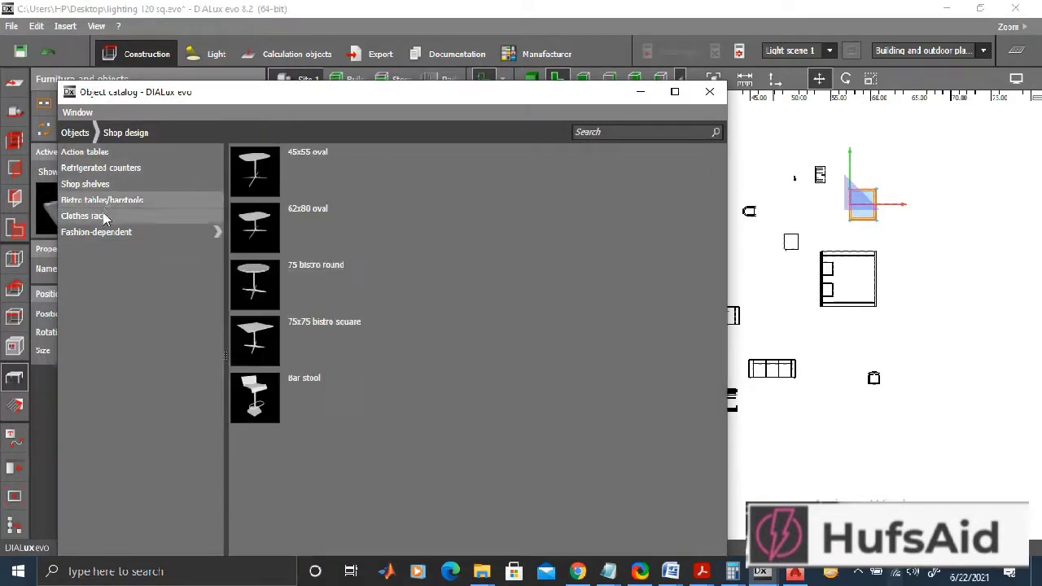
left_click(89, 216)
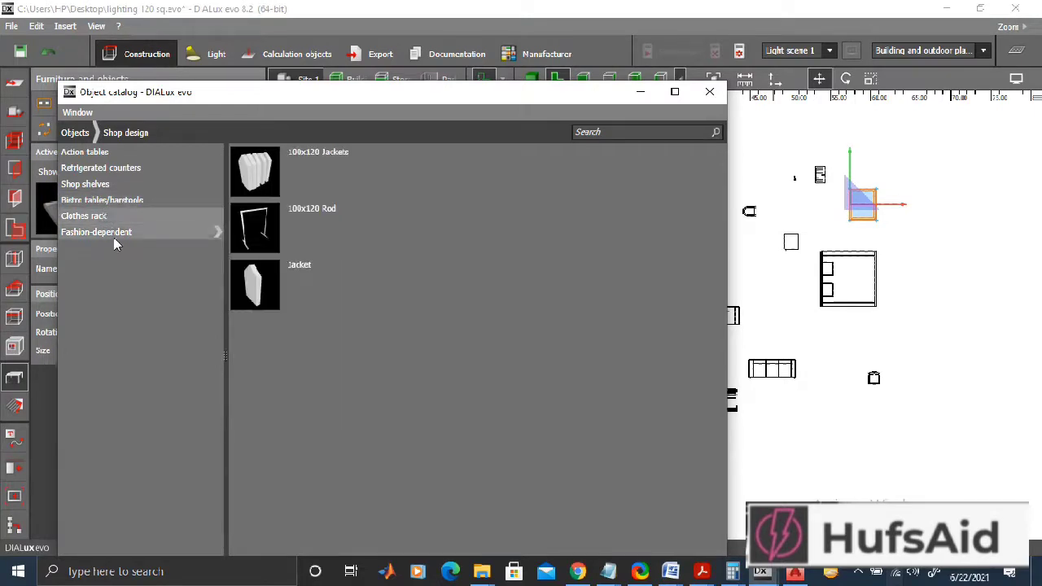
left_click(112, 233)
scroll(542, 285, "down", 10)
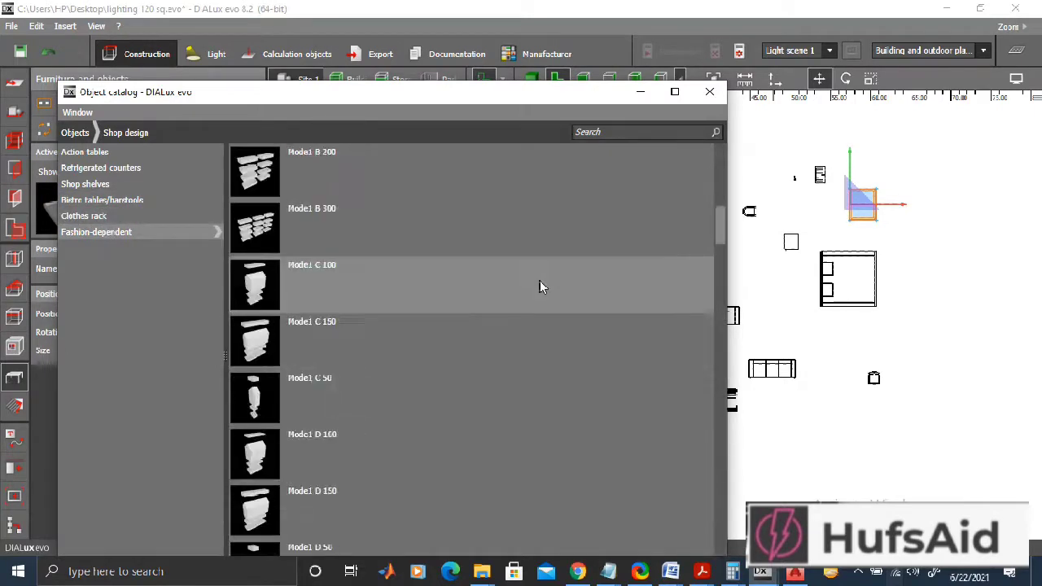
scroll(540, 287, "down", 12)
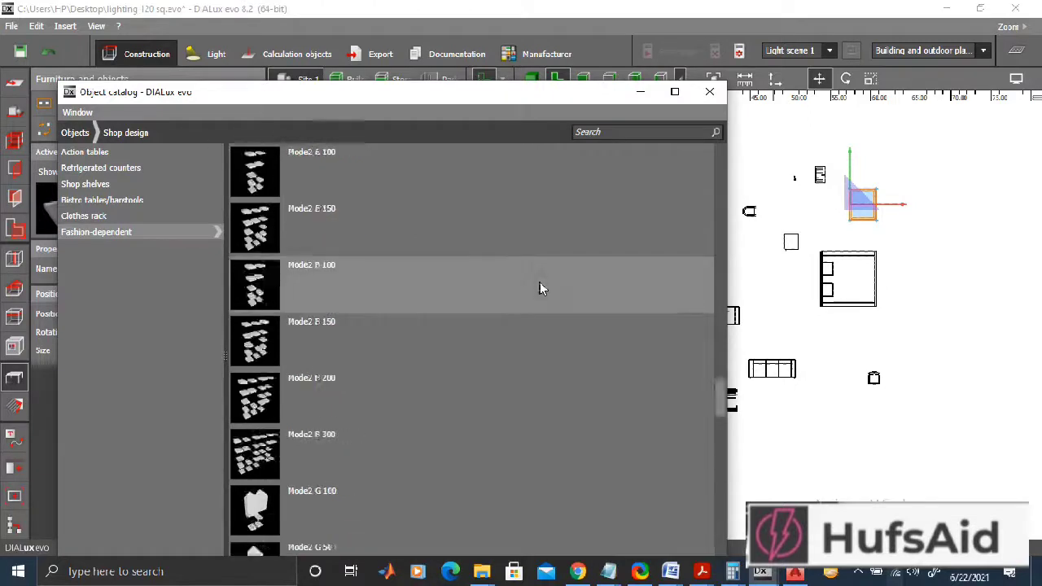
scroll(542, 286, "up", 14)
Insert the 160x80 a legs table from the Office furniture tables outside the building, on the far side of the bed from the house.
left_click(77, 132)
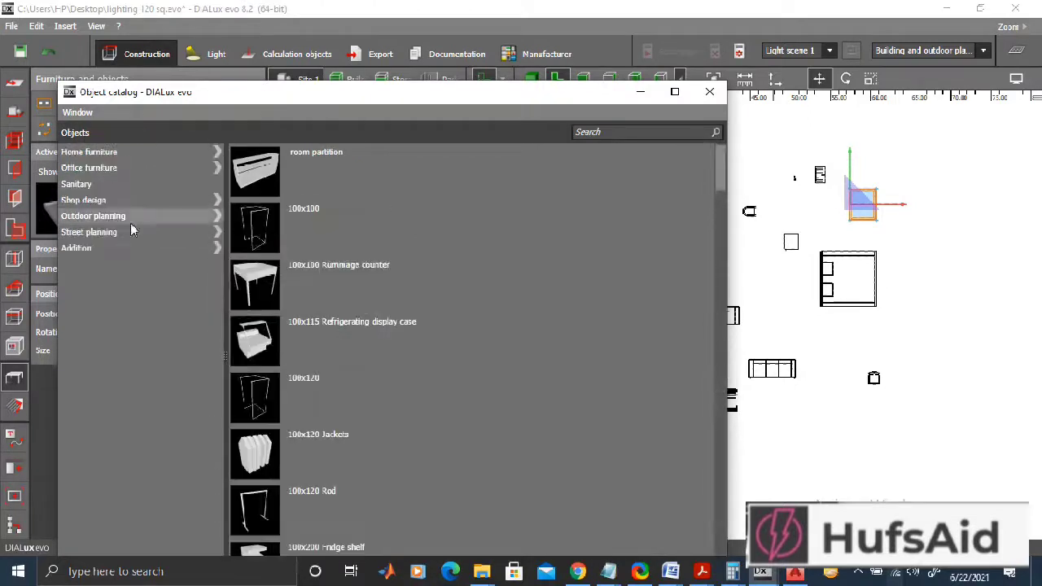
left_click(221, 168)
left_click(146, 152)
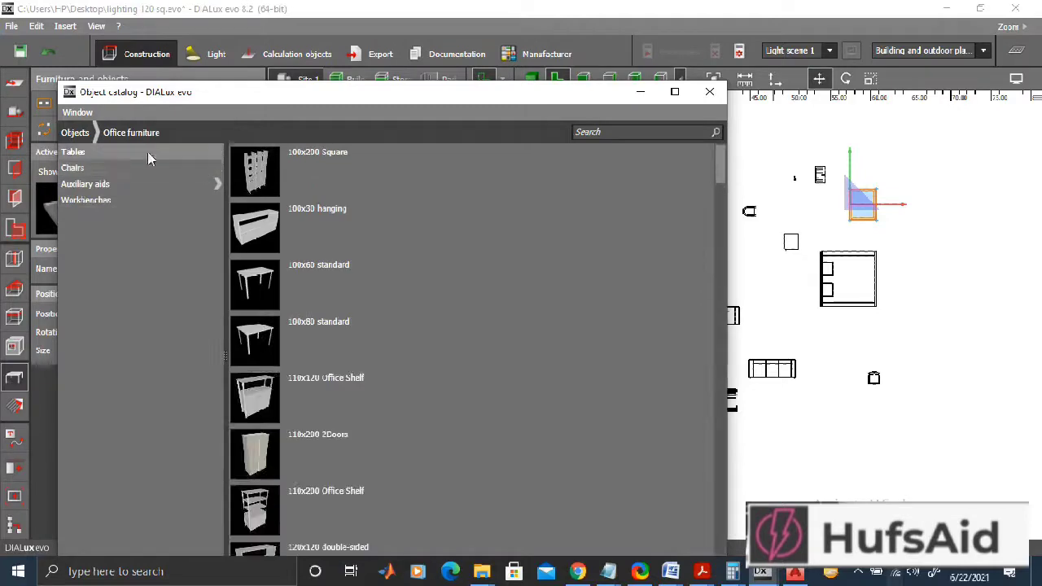
scroll(329, 431, "down", 5)
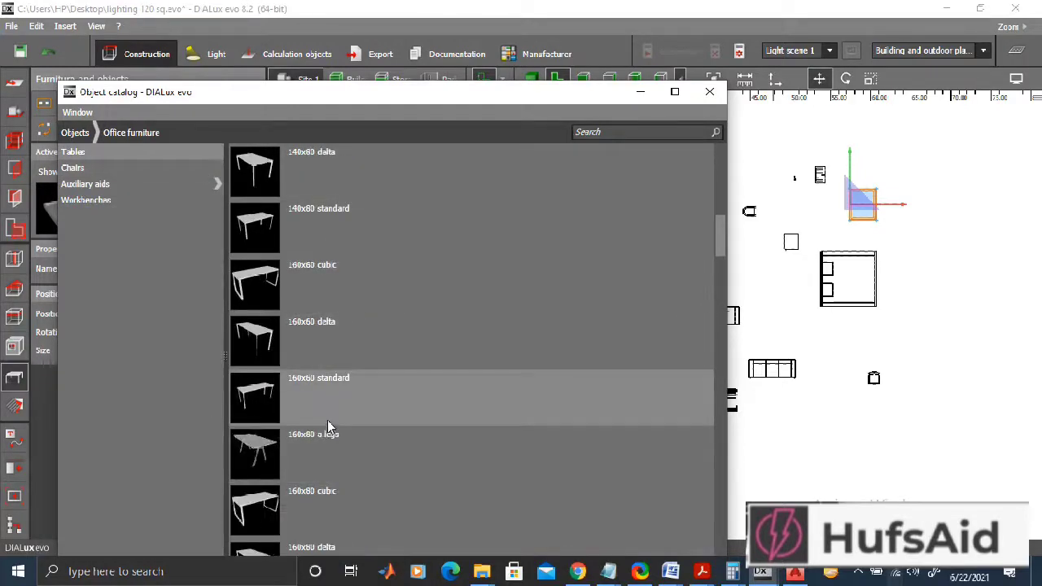
scroll(330, 426, "down", 5)
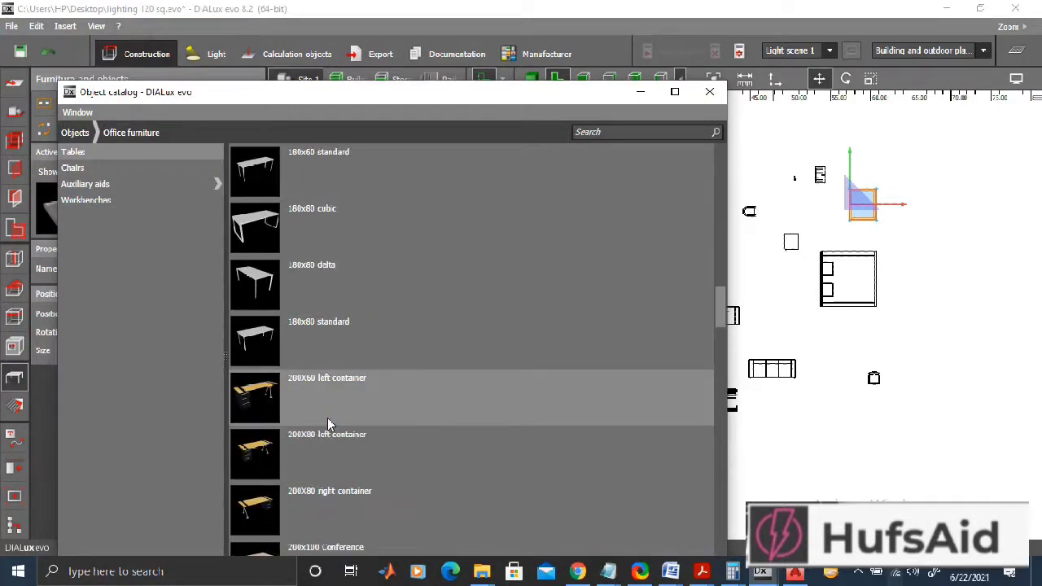
scroll(365, 443, "down", 5)
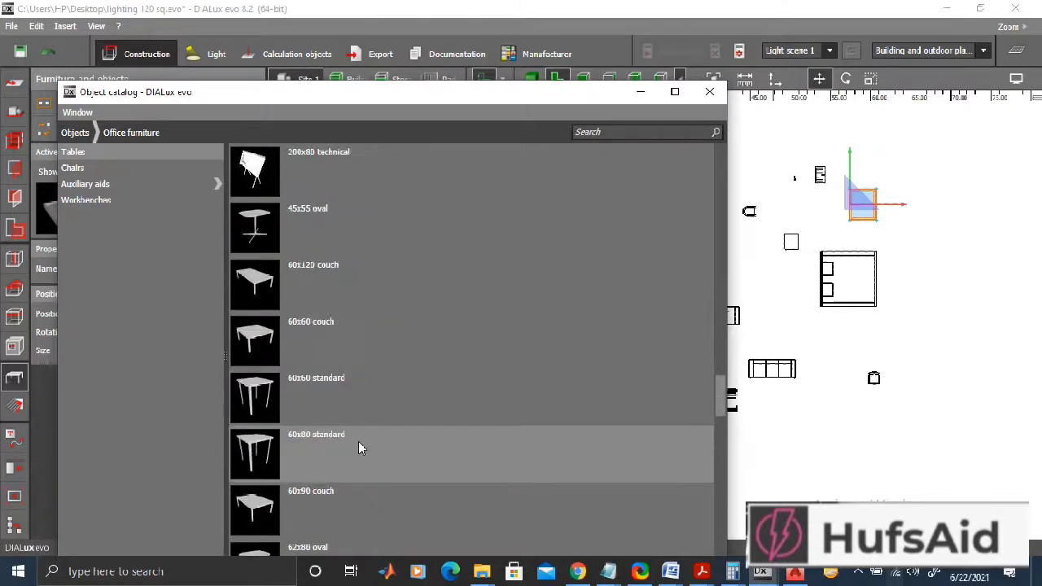
scroll(359, 441, "down", 15)
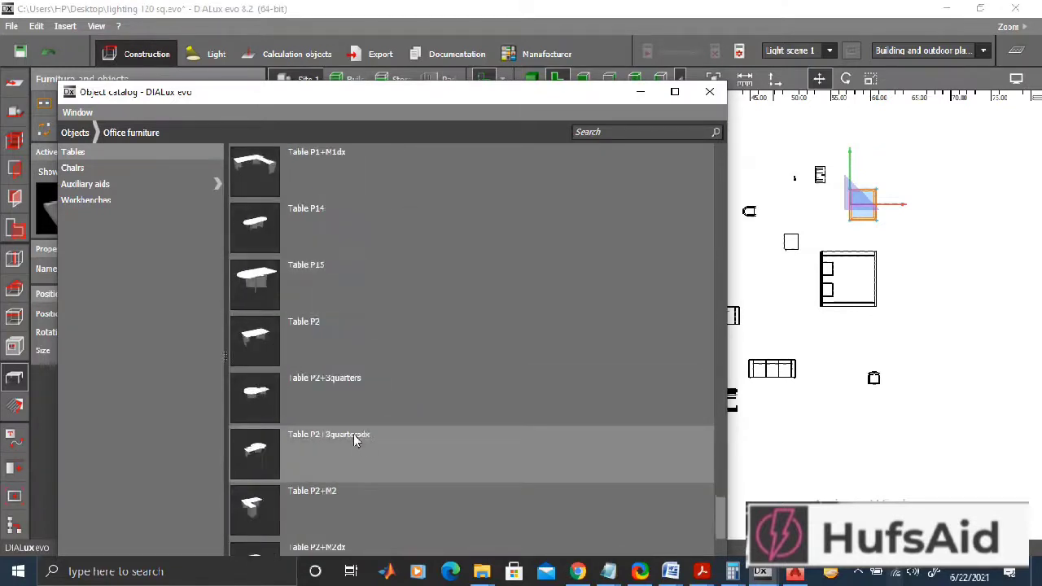
scroll(355, 439, "down", 3)
scroll(355, 439, "up", 18)
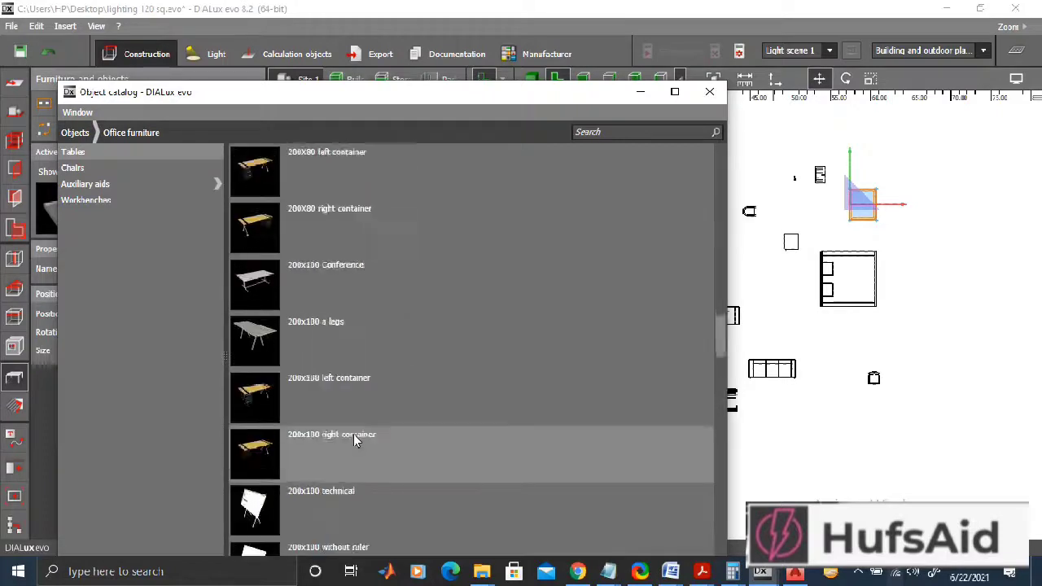
scroll(354, 440, "up", 10)
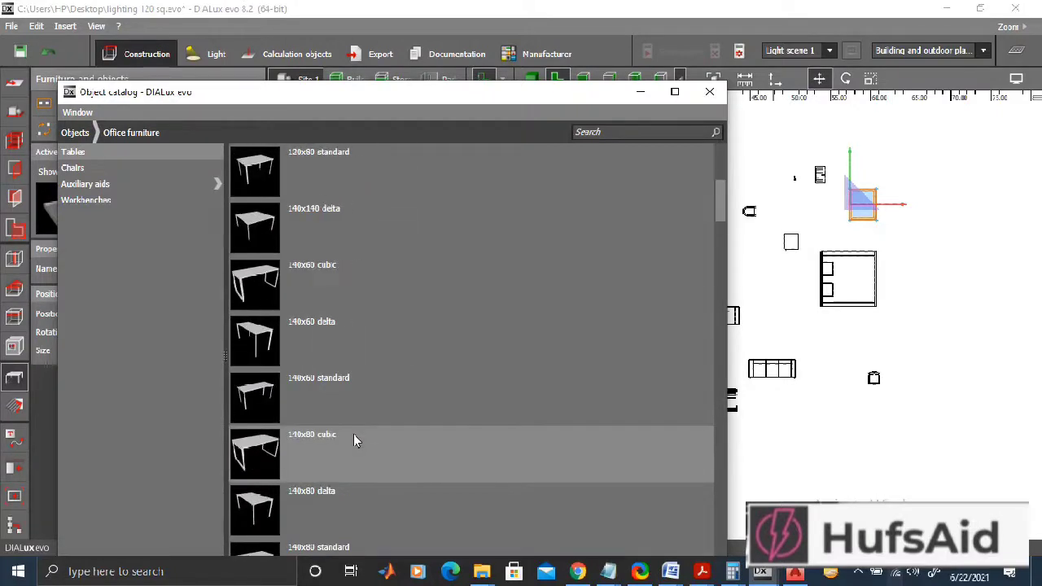
scroll(353, 440, "down", 5)
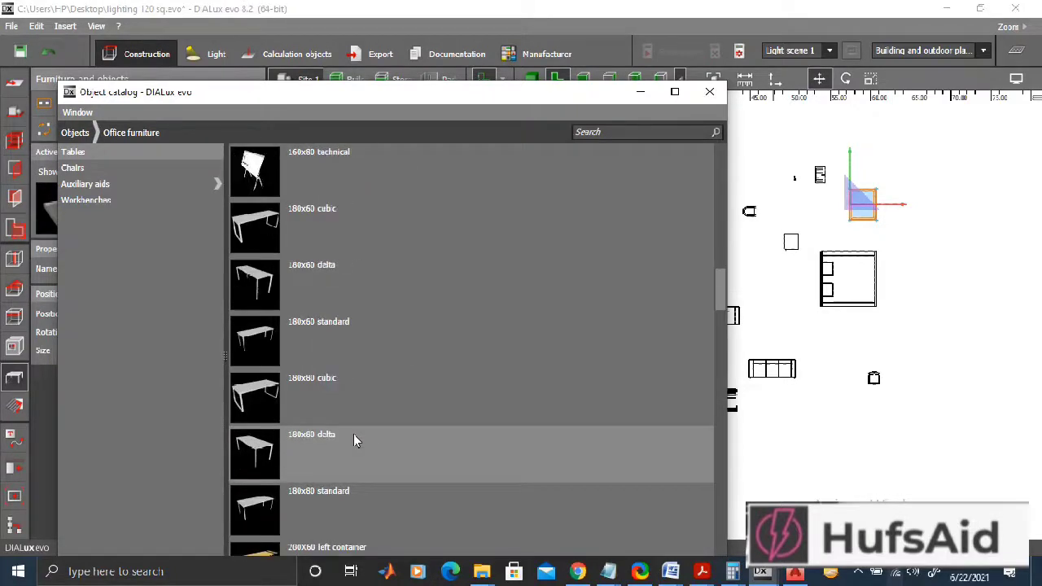
scroll(353, 440, "down", 3)
scroll(353, 440, "up", 10)
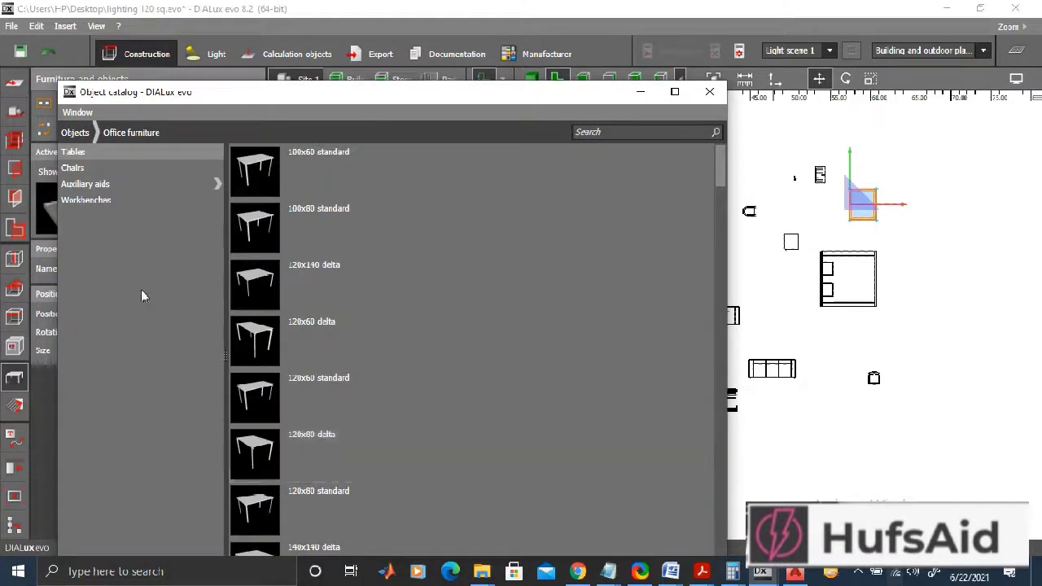
scroll(246, 308, "down", 10)
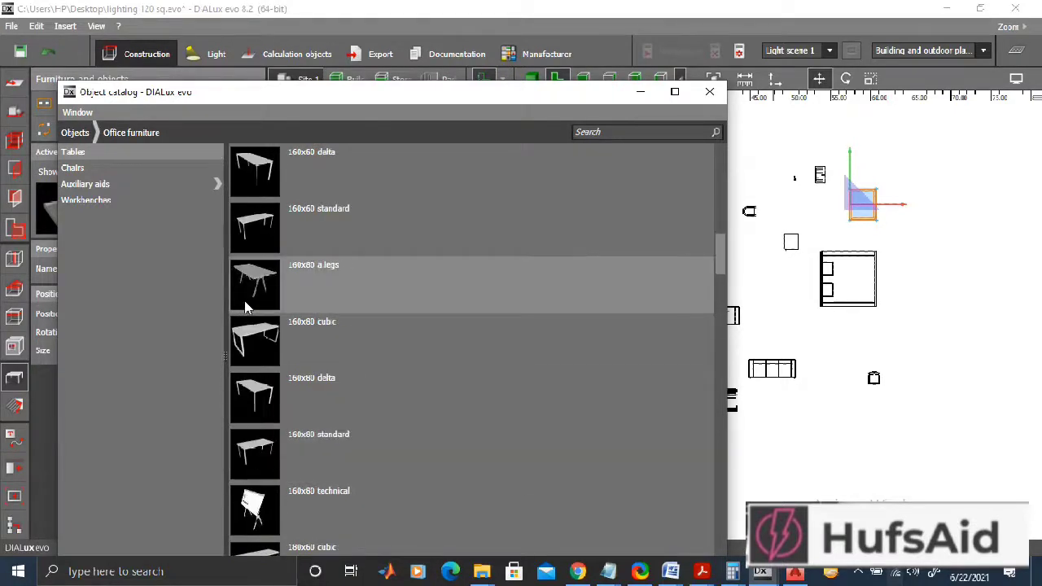
left_click_drag(775, 342, 937, 338)
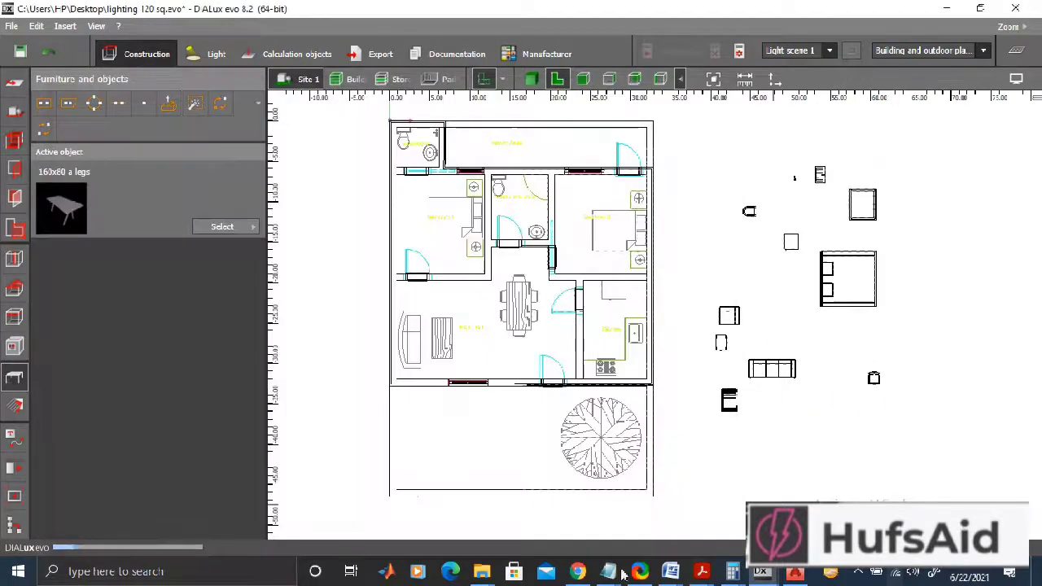
Insert the Car red object from the Street planning category outside the building, in the free space below the sofa.
mouse_move(762, 571)
left_click(843, 497)
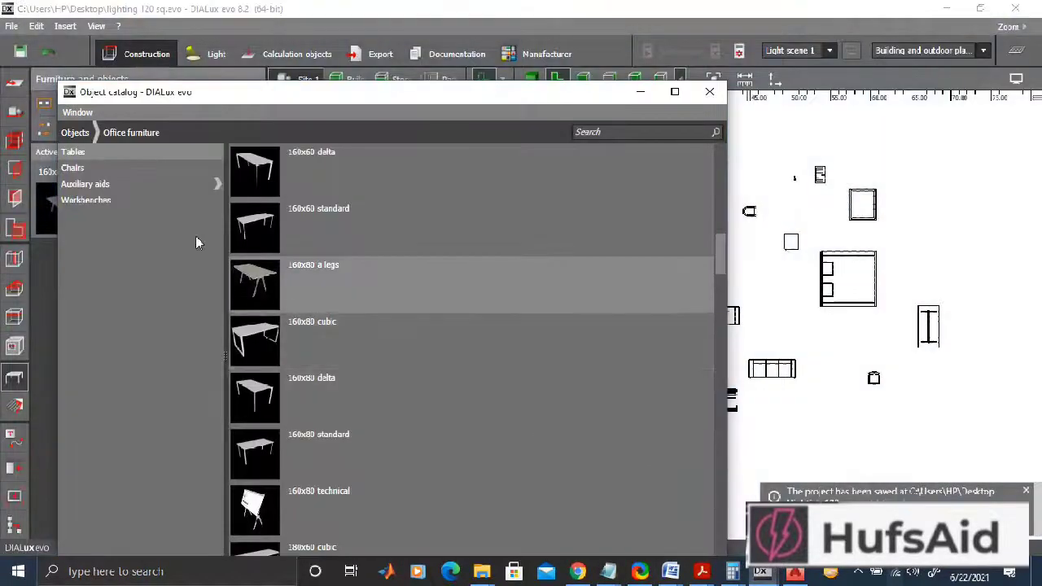
left_click(80, 204)
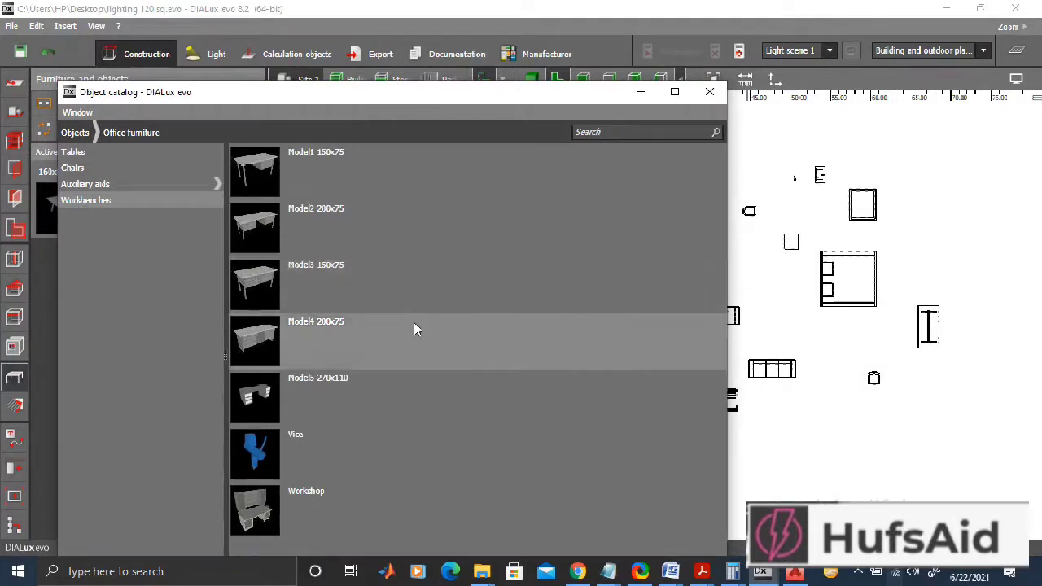
left_click(102, 184)
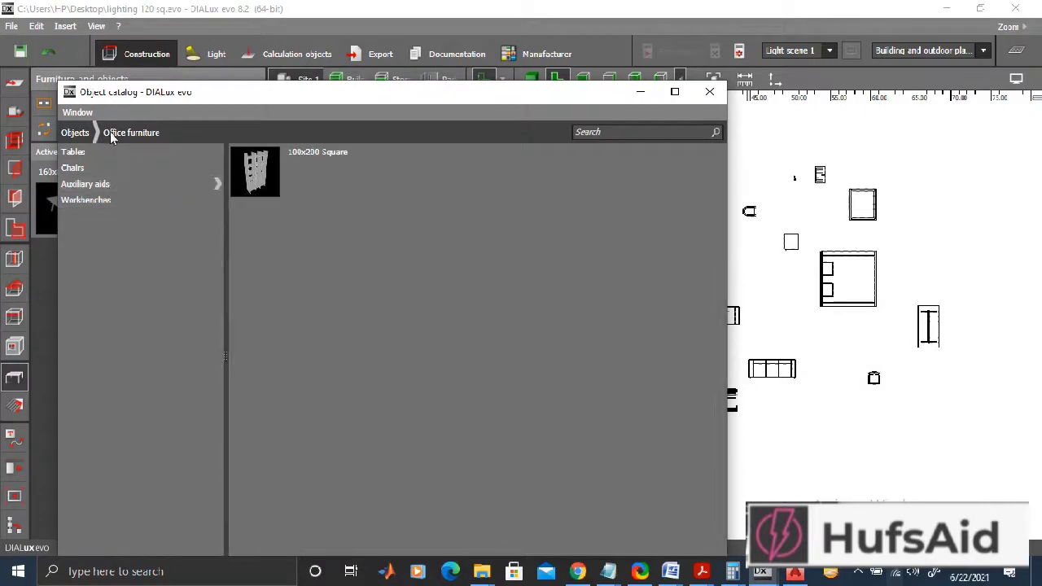
left_click(74, 133)
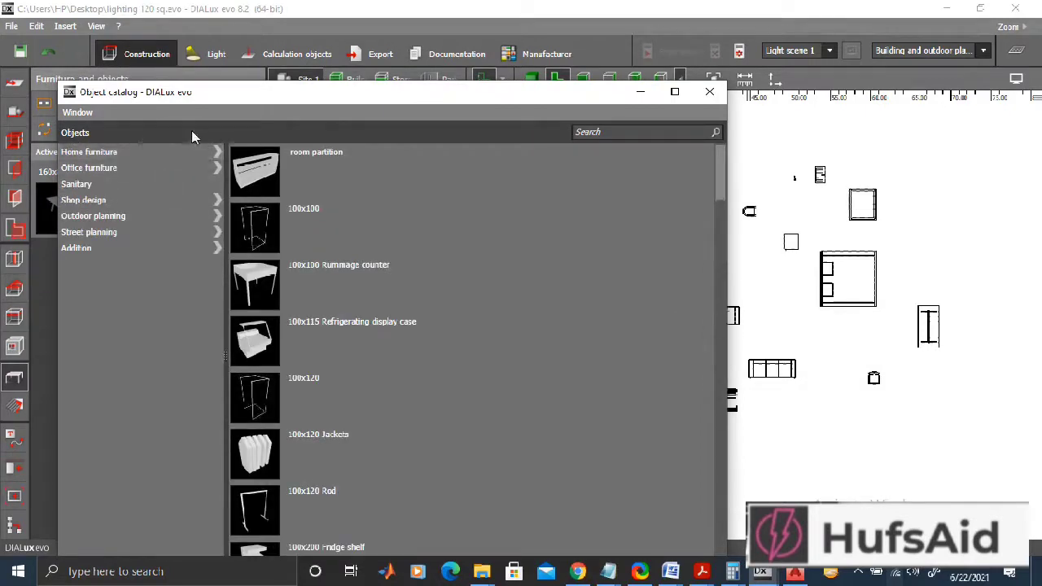
left_click(126, 234)
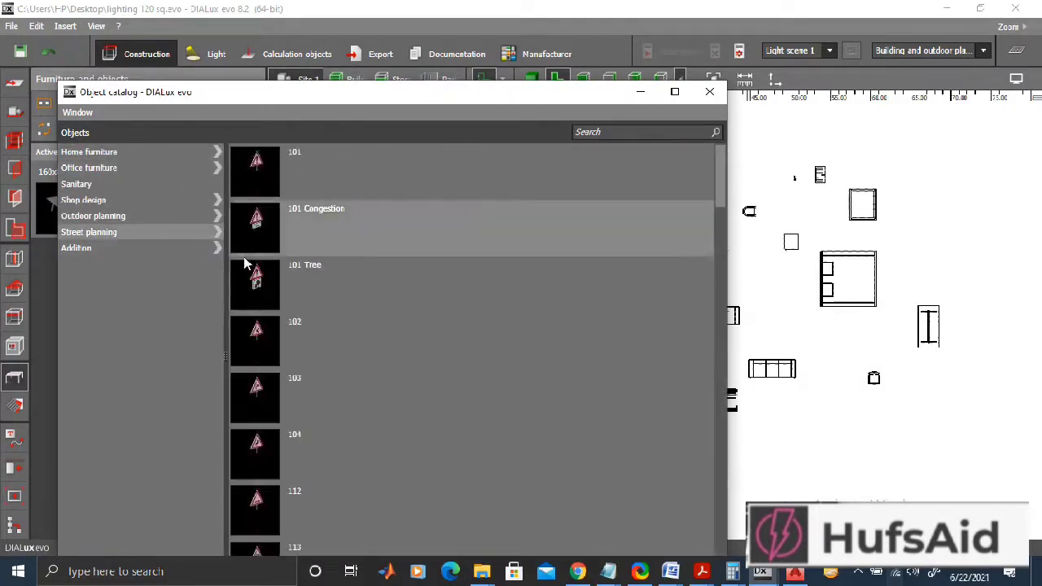
scroll(307, 303, "down", 10)
scroll(309, 303, "down", 10)
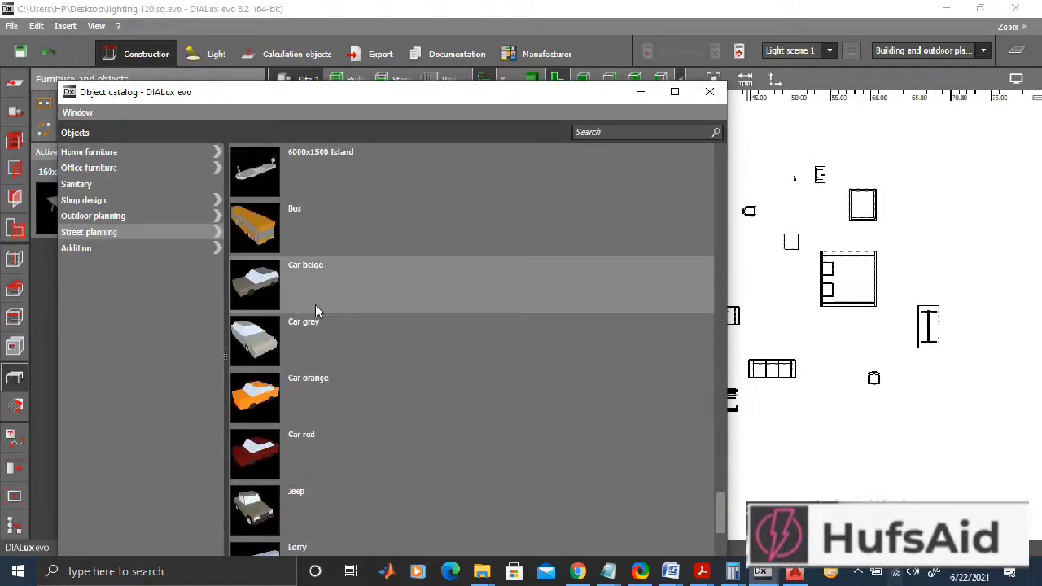
scroll(315, 304, "down", 3)
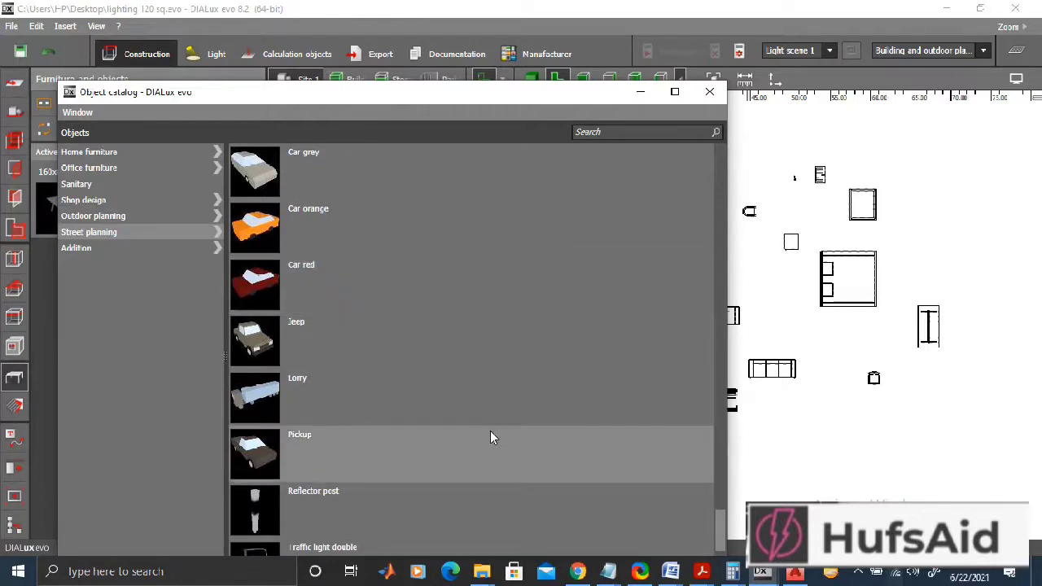
mouse_move(260, 289)
left_mouse_down()
mouse_move(759, 432)
mouse_move(830, 432)
left_mouse_up()
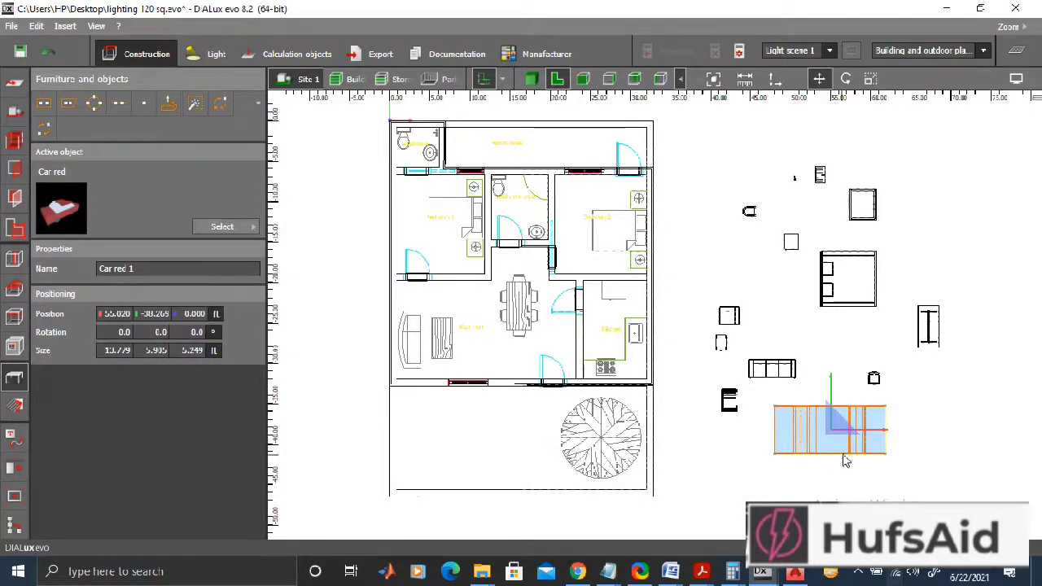
Move the red car into the front yard beside the tree and rotate it to -90° about the vertical axis.
left_click_drag(798, 430, 444, 438)
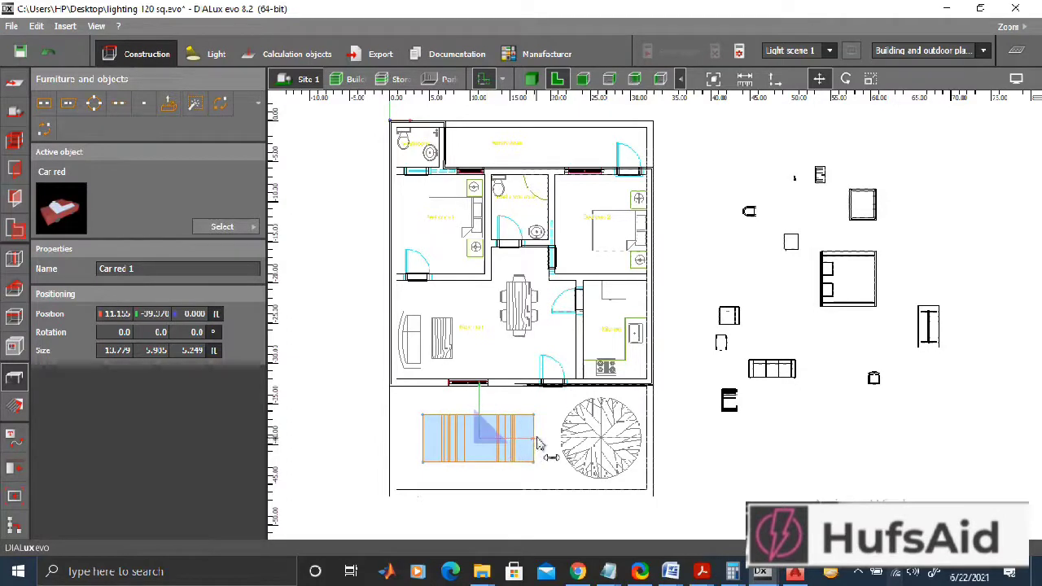
left_click_drag(539, 445, 486, 439)
right_click(485, 438)
left_click(382, 260)
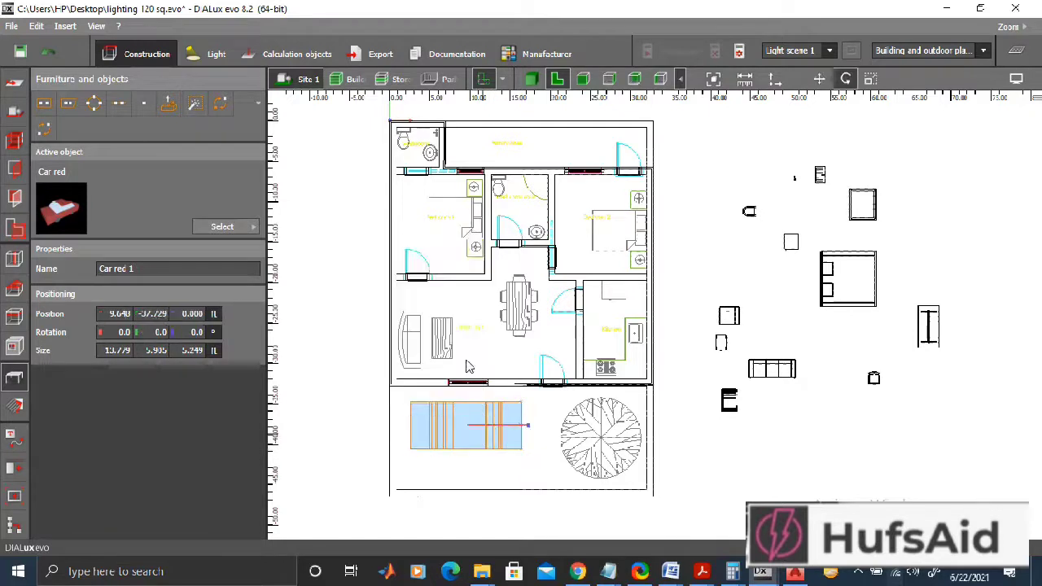
left_click_drag(528, 425, 471, 467)
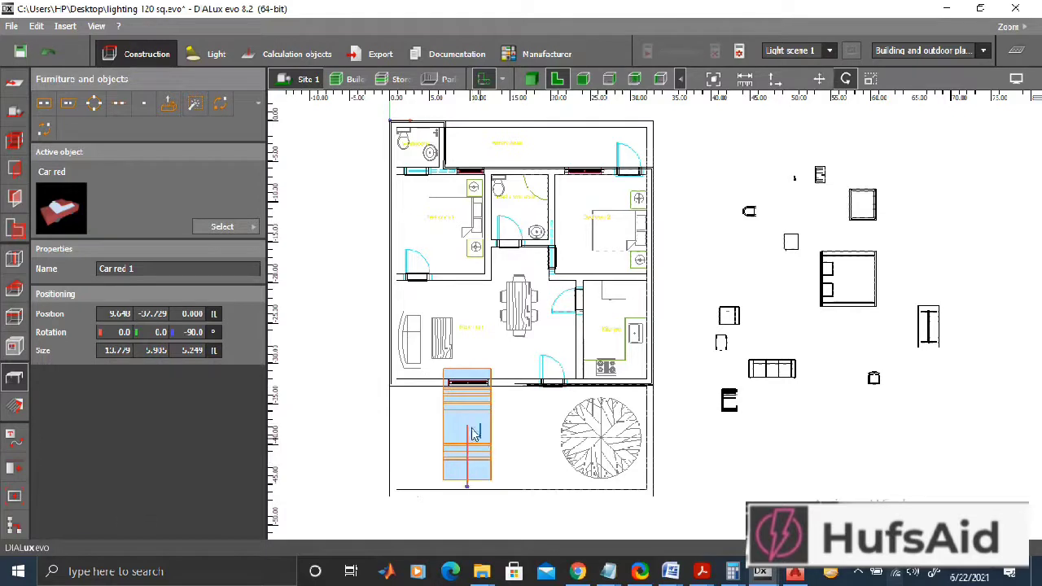
key("Escape")
left_click(470, 434)
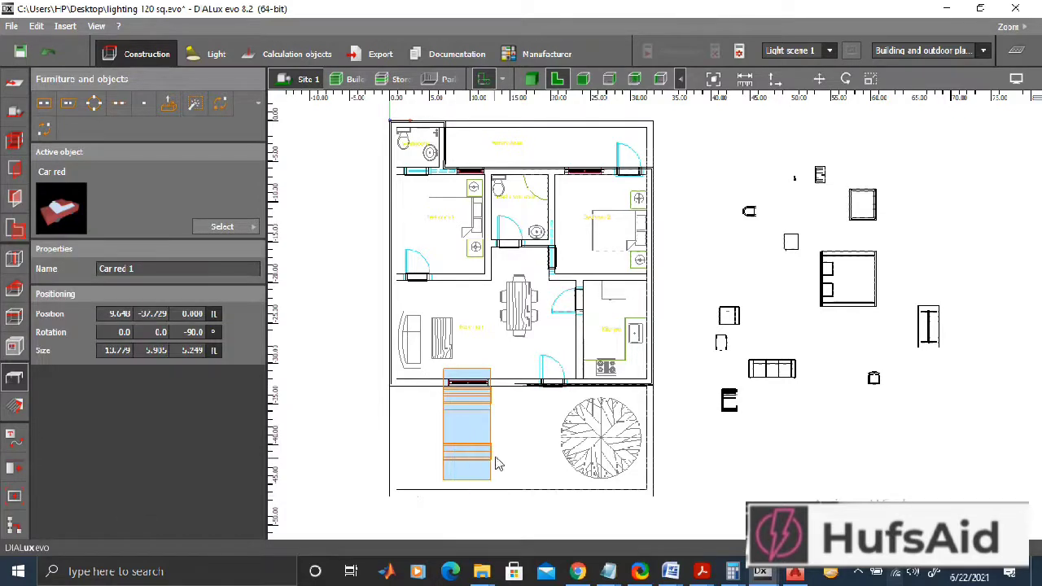
key("Escape")
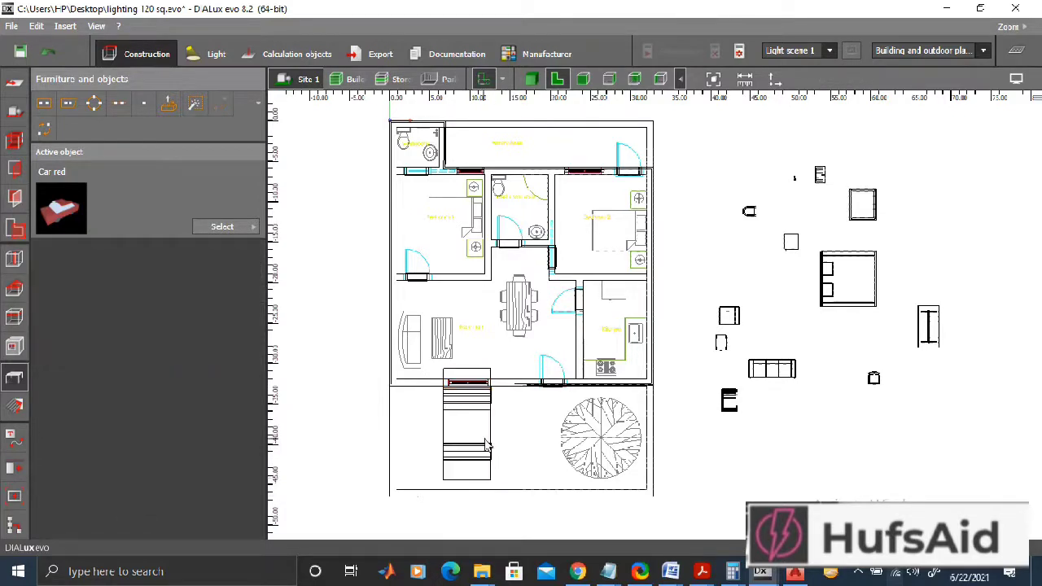
Delete the red car from the front yard and insert the Jeep from the Street planning objects outside the building, below the sofa.
left_click(481, 453)
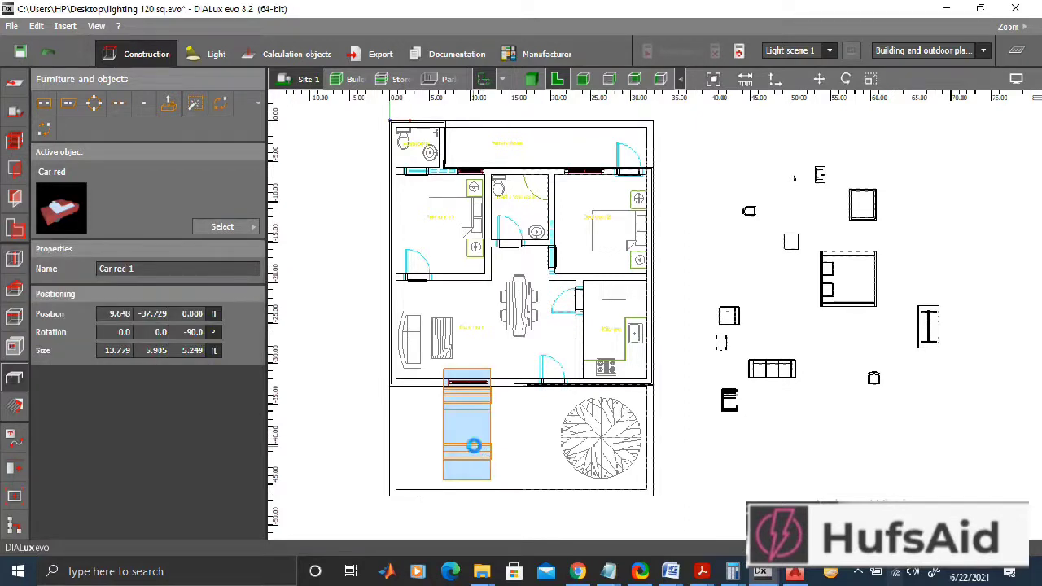
key("Delete")
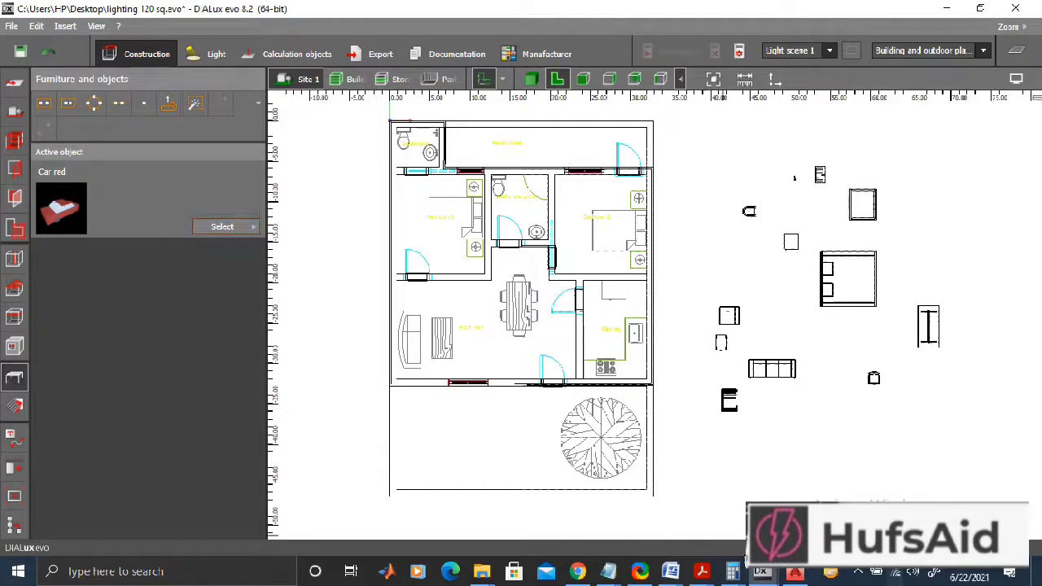
mouse_move(762, 571)
left_click(847, 489)
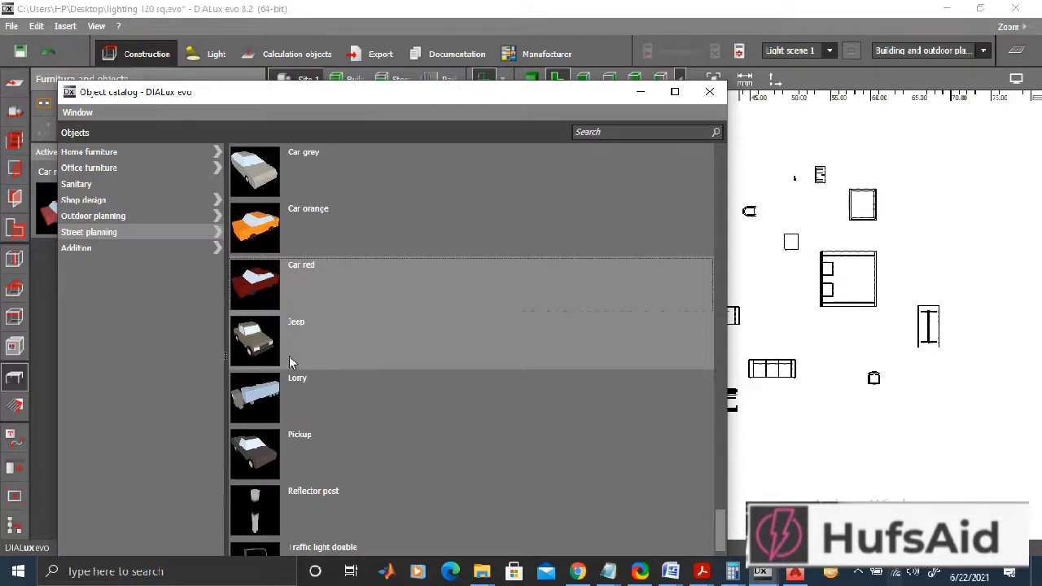
left_click(248, 354)
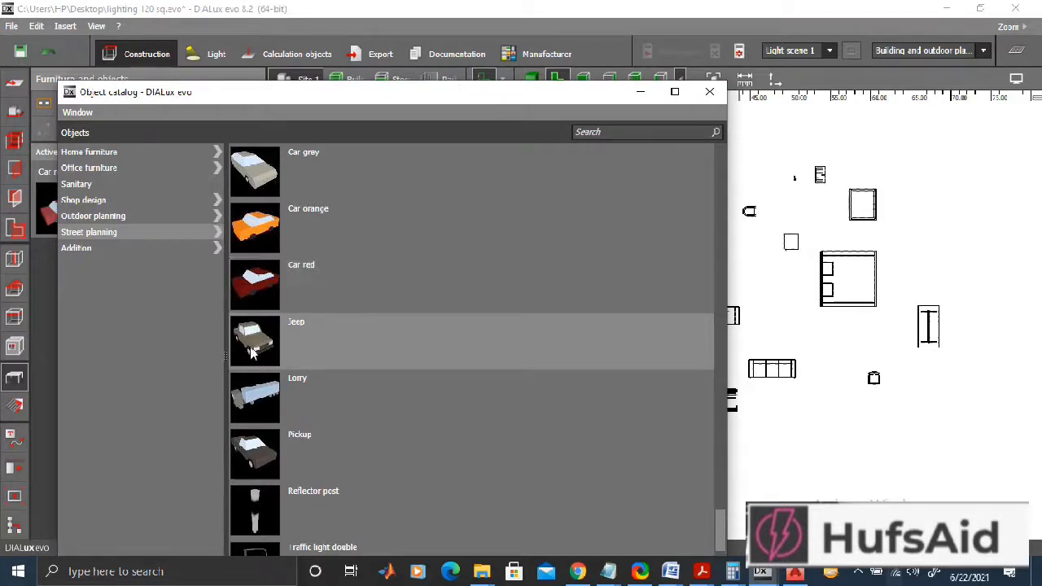
left_click(823, 452)
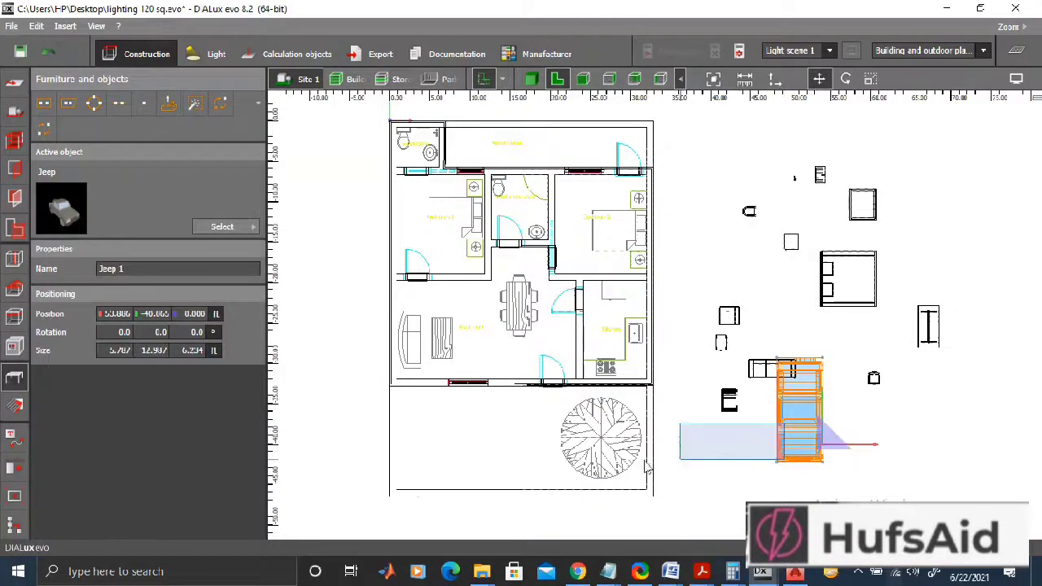
Move the Jeep into the front yard, on the side opposite the tree, fitting it between the house wall and the boundary wall.
right_click(796, 411)
left_click(664, 247)
right_click(809, 446)
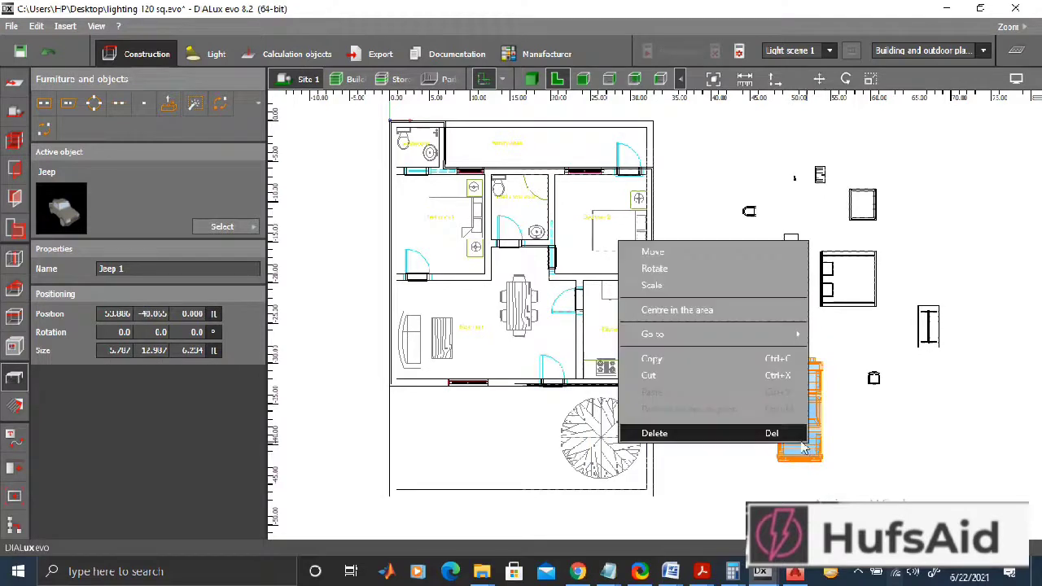
left_click(674, 249)
left_click_drag(841, 448, 487, 475)
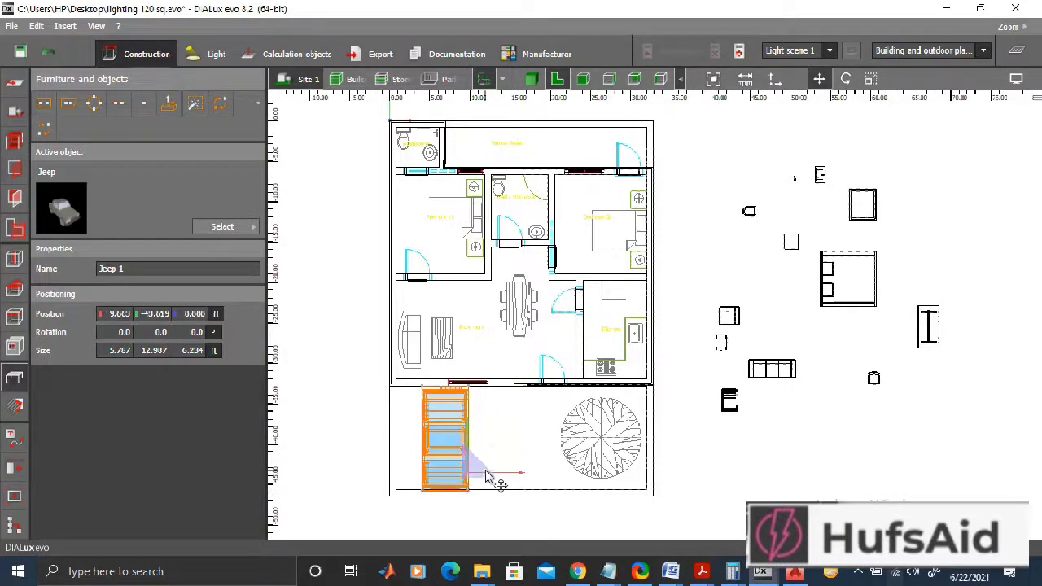
Shift the Jeep slightly within the front yard and check its placement in 3D before returning to the floor plan.
left_click(530, 78)
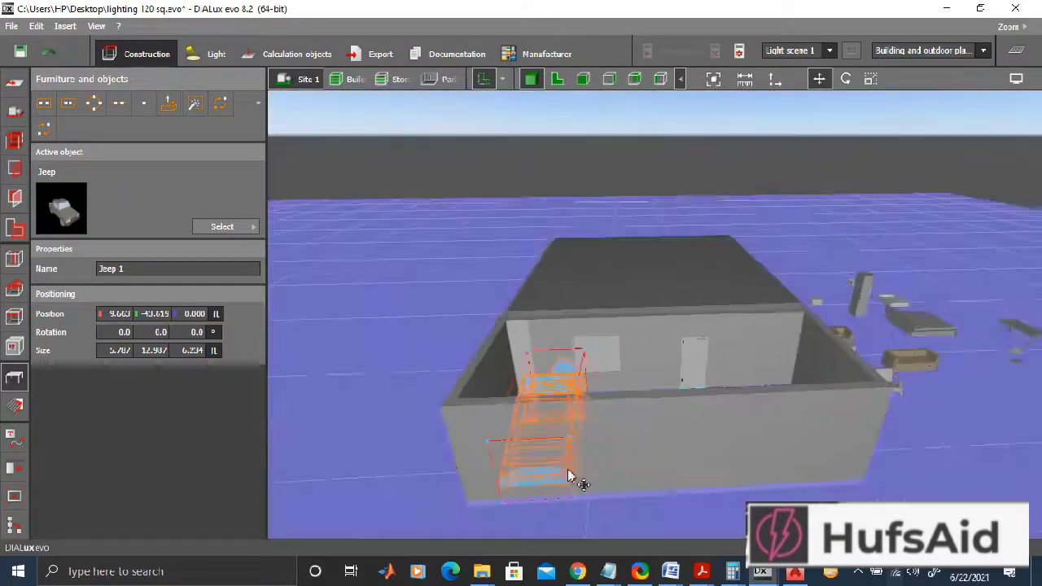
left_click_drag(579, 456, 576, 454)
right_click_drag(576, 454, 574, 515)
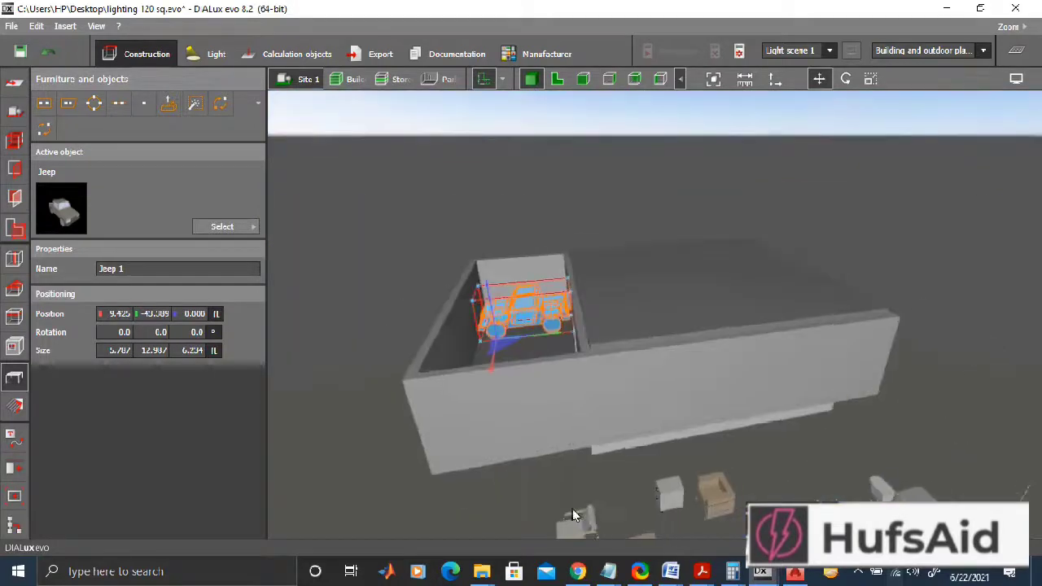
scroll(519, 360, "up", 3)
right_click_drag(519, 361, 463, 356)
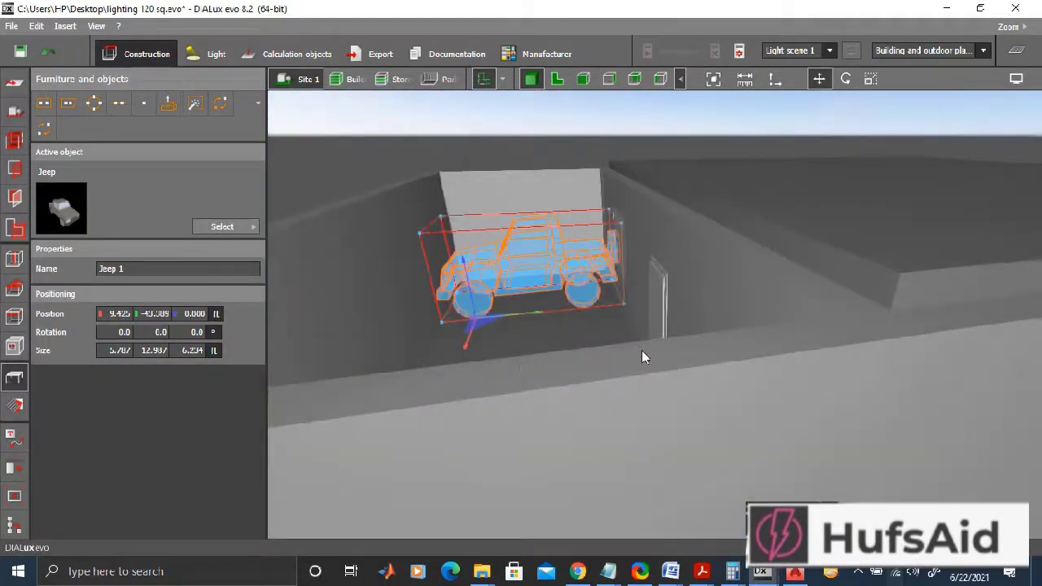
left_click(557, 78)
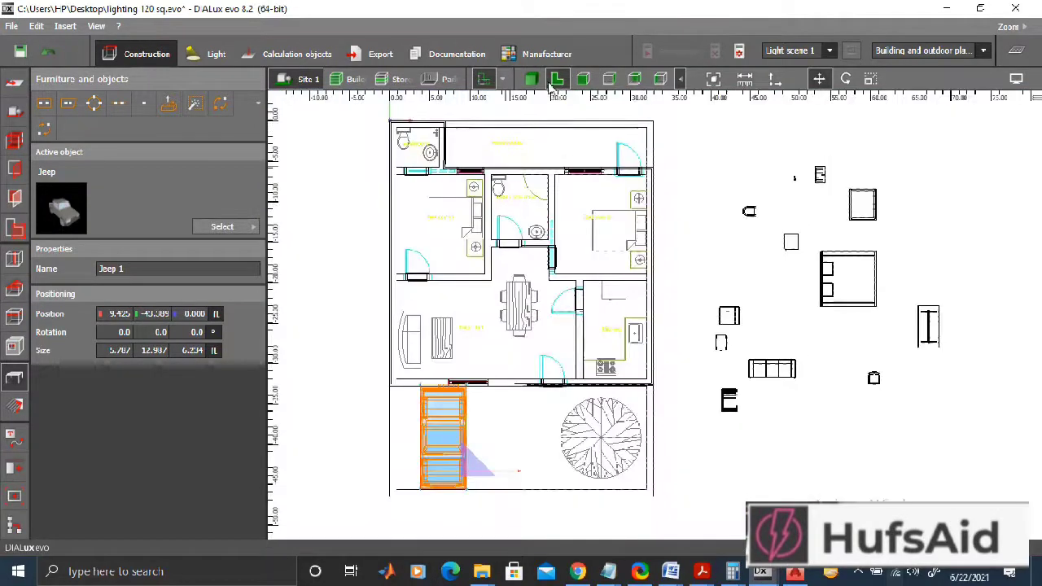
left_click(573, 409)
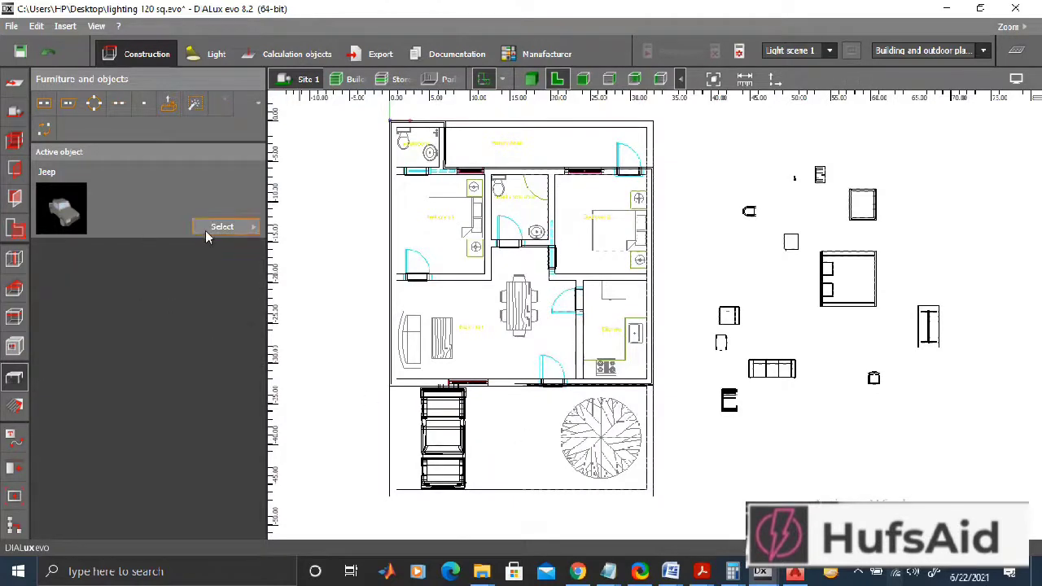
Insert Tree01 from the Addition objects in the front yard, centred on the tree symbol of the imported plan.
mouse_move(761, 572)
left_click(847, 496)
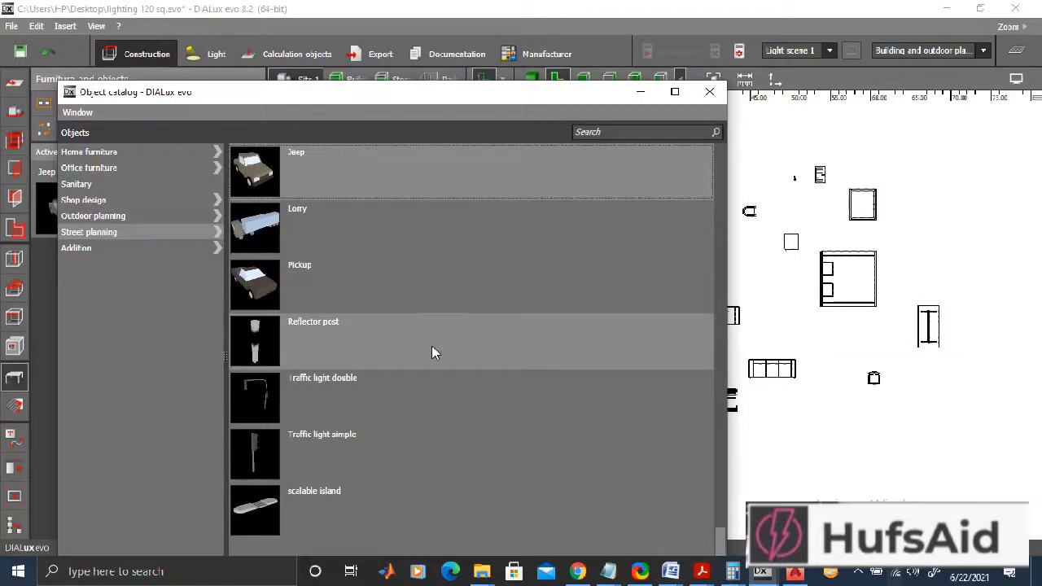
left_click(104, 254)
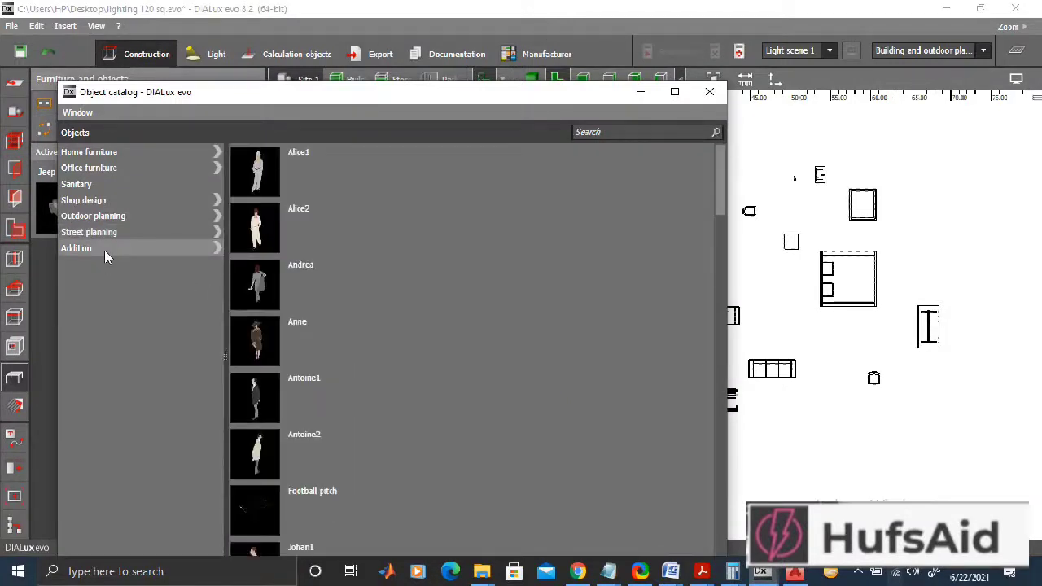
scroll(409, 344, "down", 15)
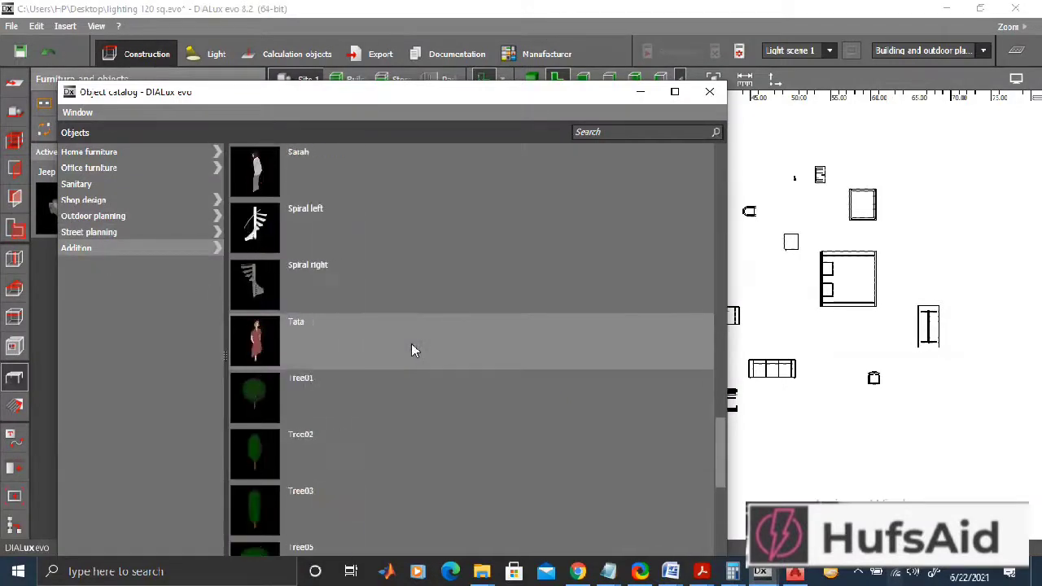
scroll(412, 351, "down", 3)
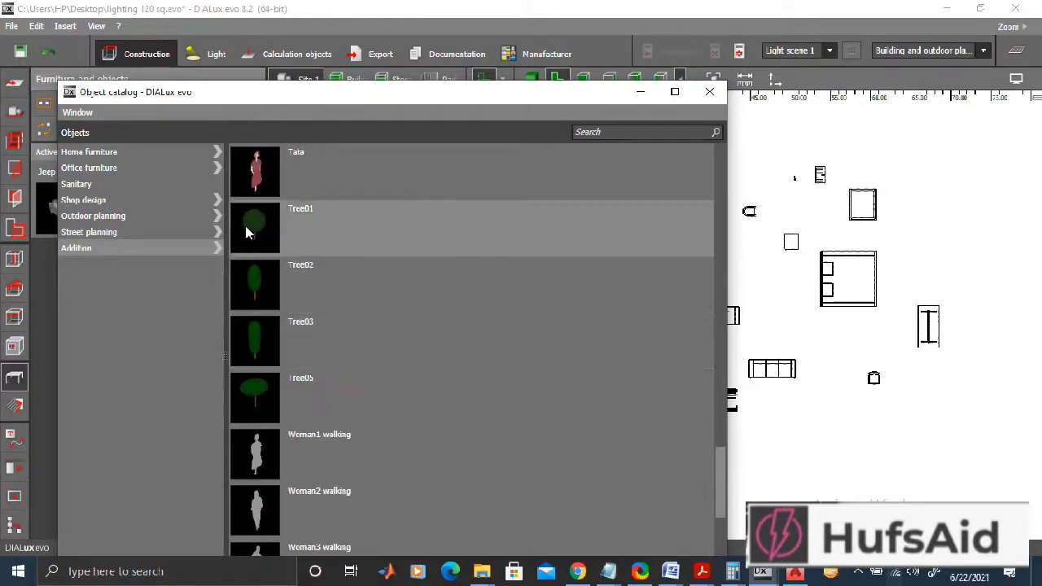
left_click_drag(475, 98, 281, 92)
left_click_drag(598, 448, 605, 439)
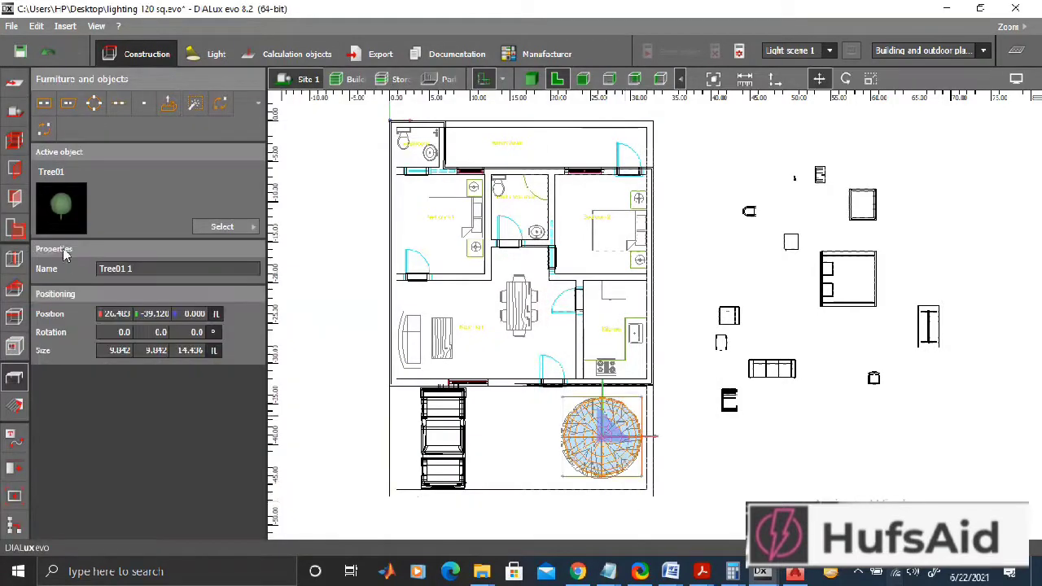
Examine the house with its tree and Jeep in front elevation and 3D, look through the storey and building plans, and return to the site plan.
left_click(14, 318)
left_click(583, 79)
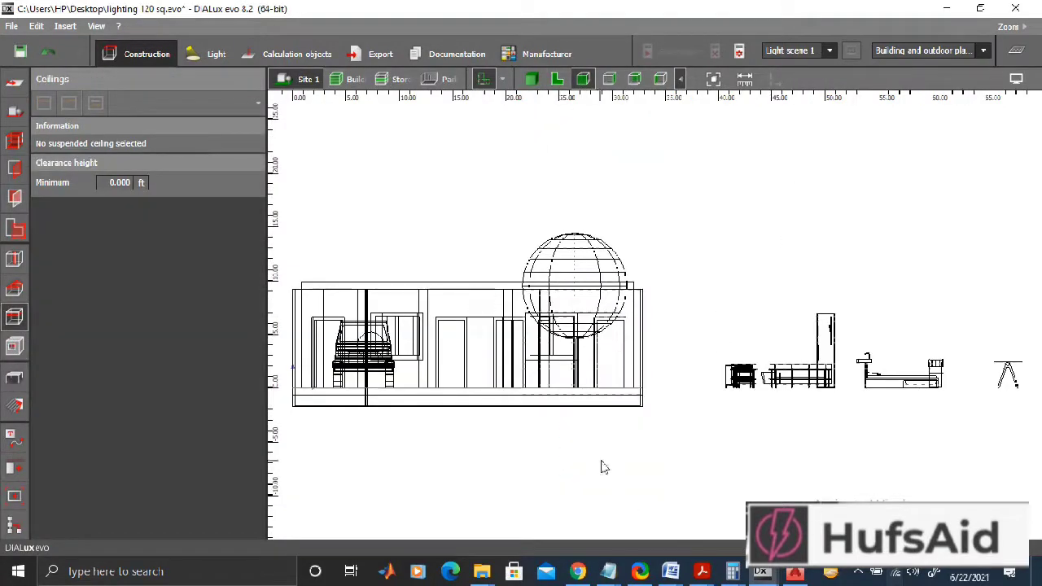
left_click(533, 79)
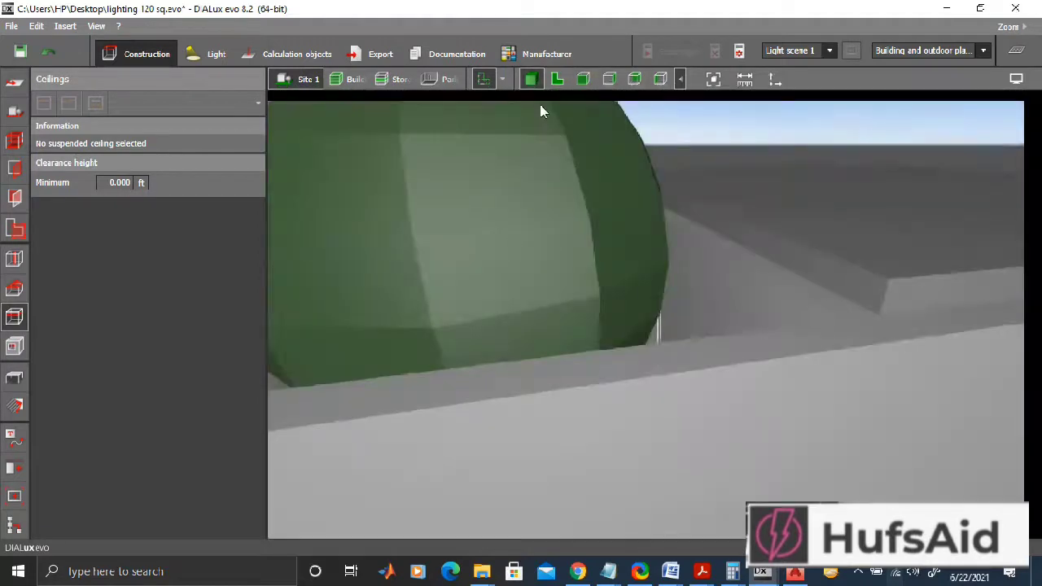
scroll(538, 416, "down", 5)
middle_click_drag(557, 458, 667, 464)
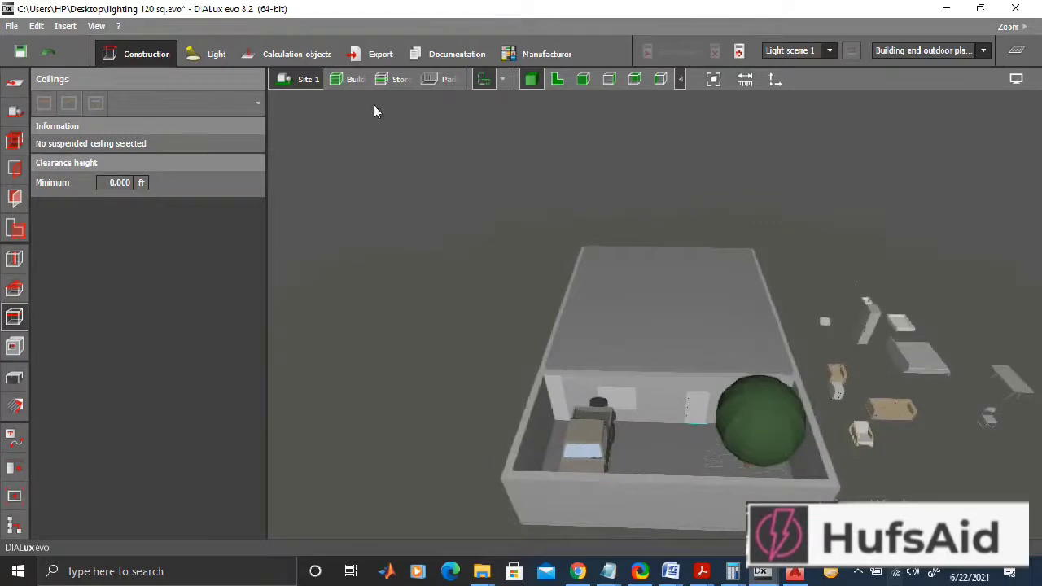
left_click(400, 79)
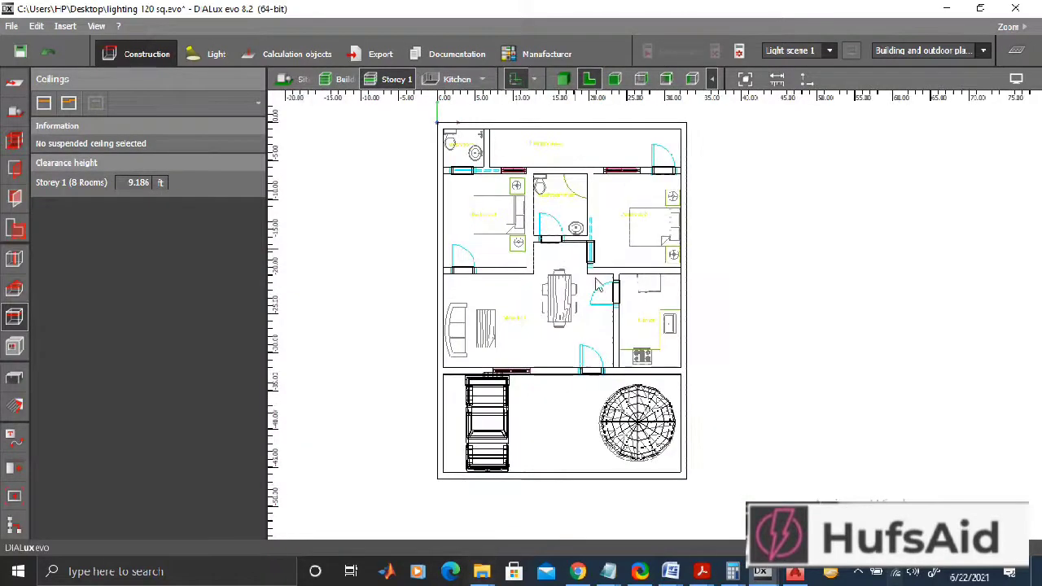
scroll(573, 306, "down", 4)
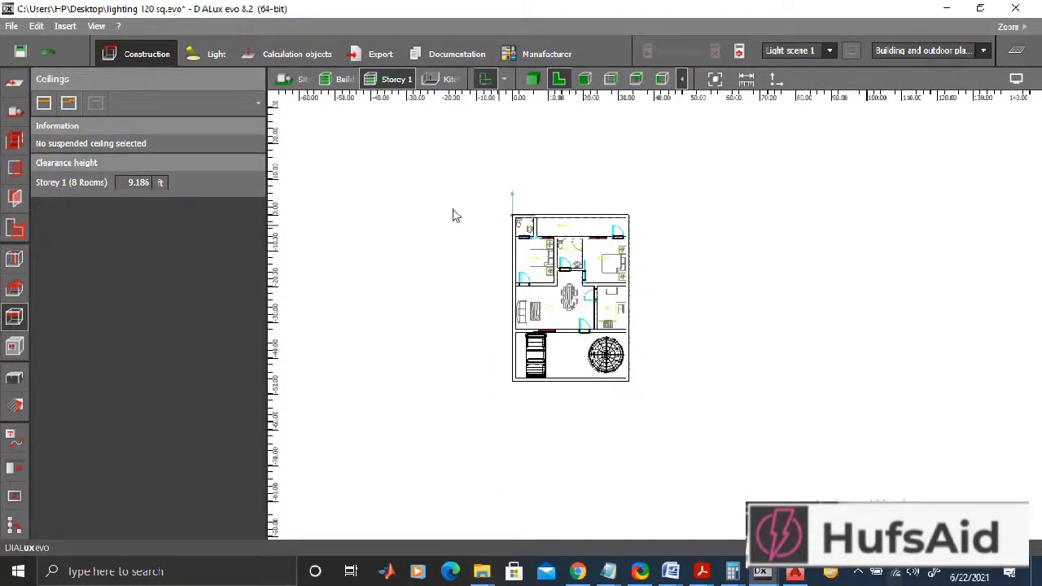
left_click(534, 80)
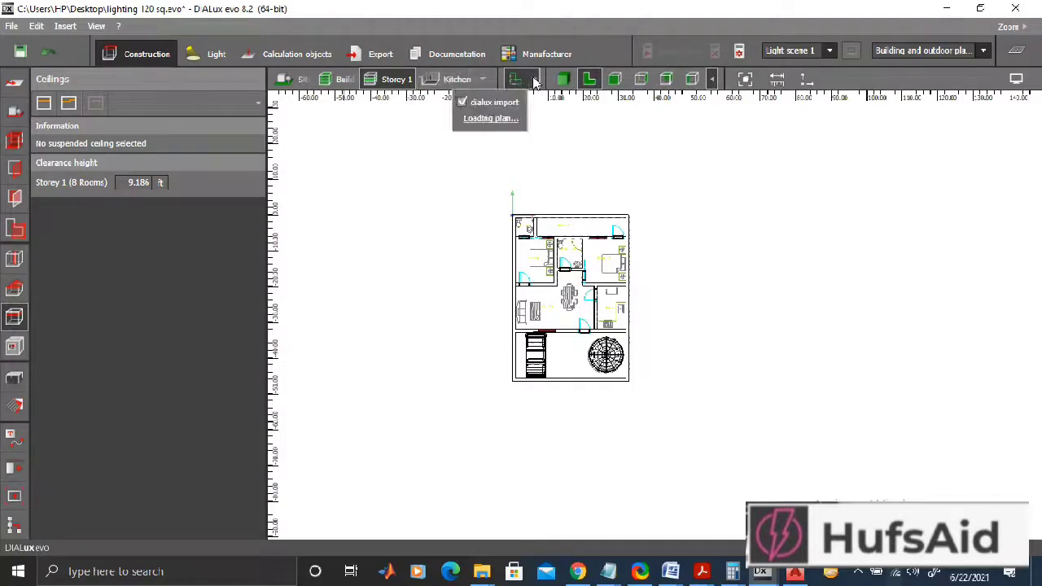
left_click(302, 79)
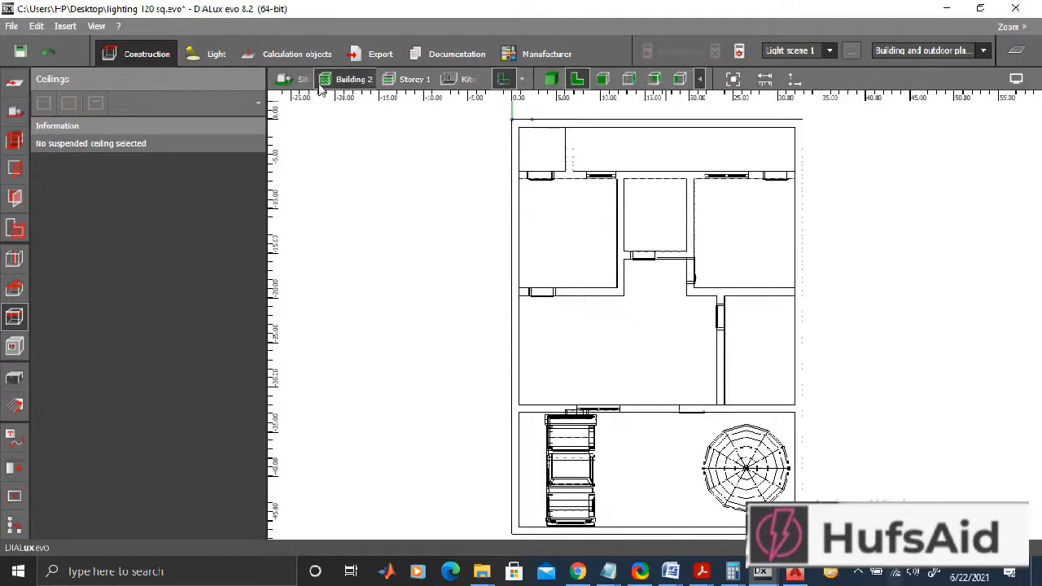
scroll(699, 311, "down", 2)
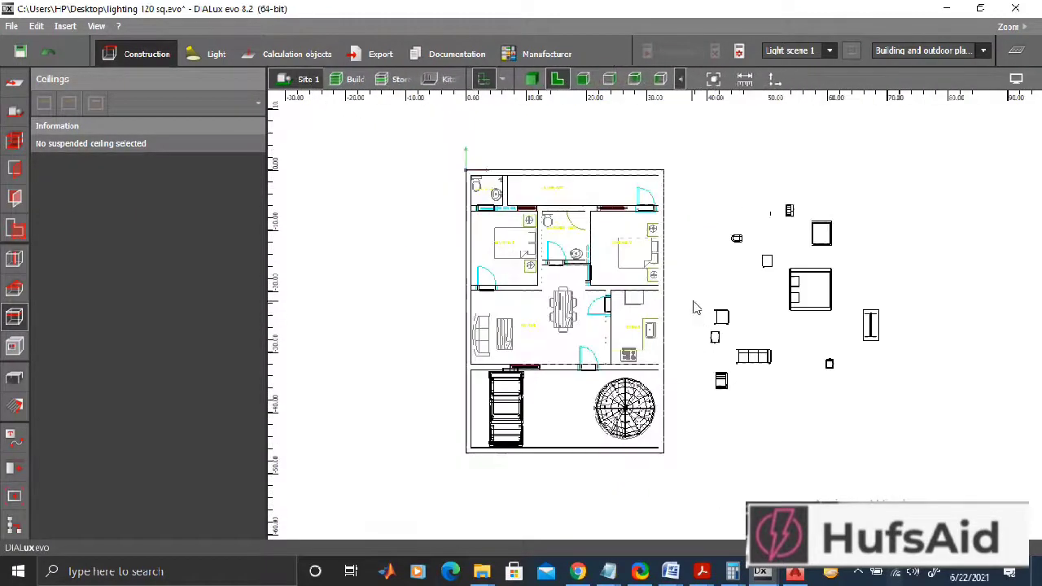
Rotate the Sofa LC2 3 Hide to 90° about the vertical axis and move it onto the sofa symbol in the Main Hall.
right_click_drag(753, 355, 806, 395)
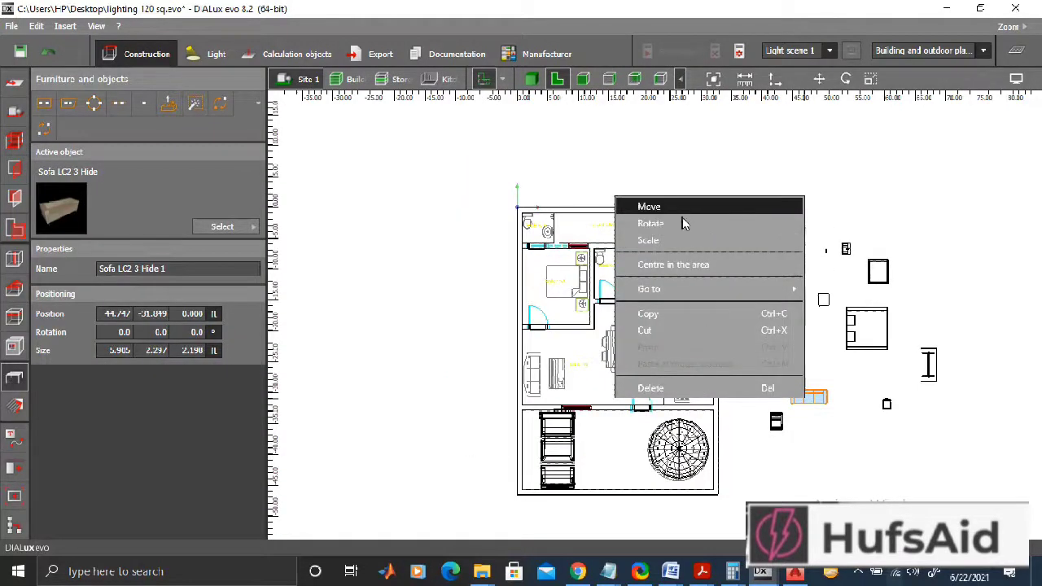
left_click(683, 223)
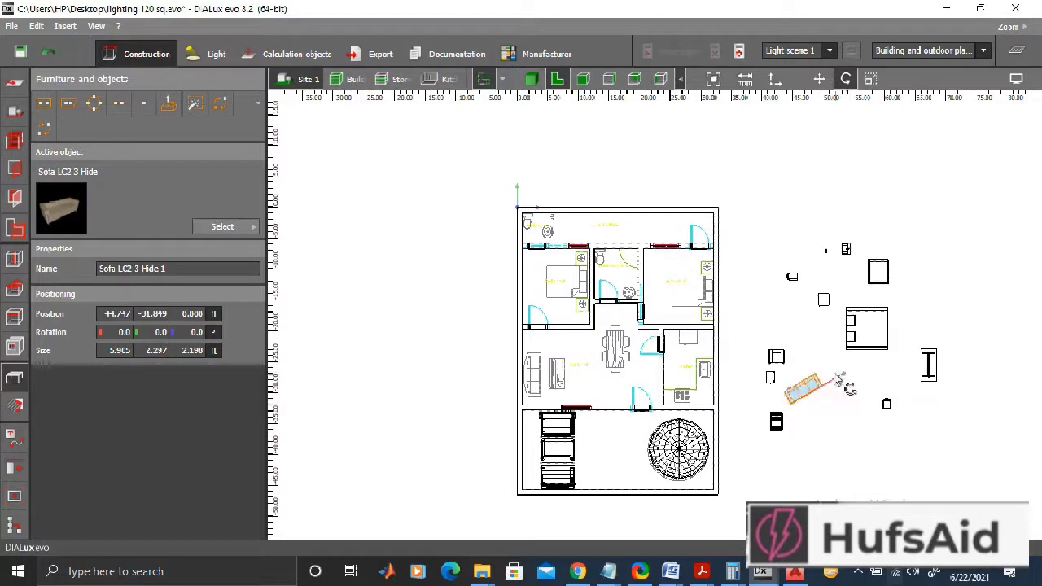
left_click_drag(825, 367, 785, 351)
right_click(779, 384)
left_click(655, 194)
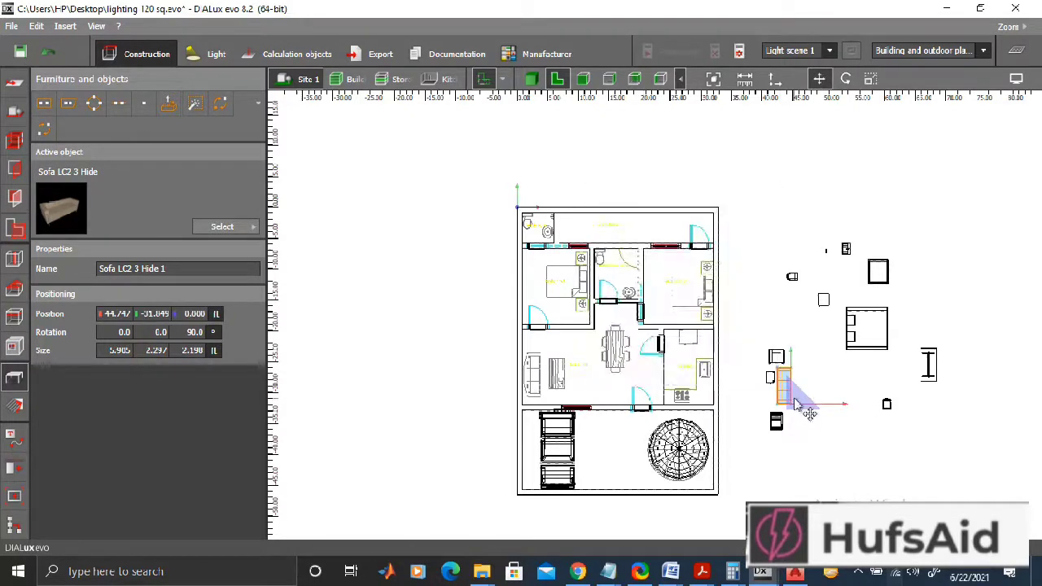
left_click(544, 397)
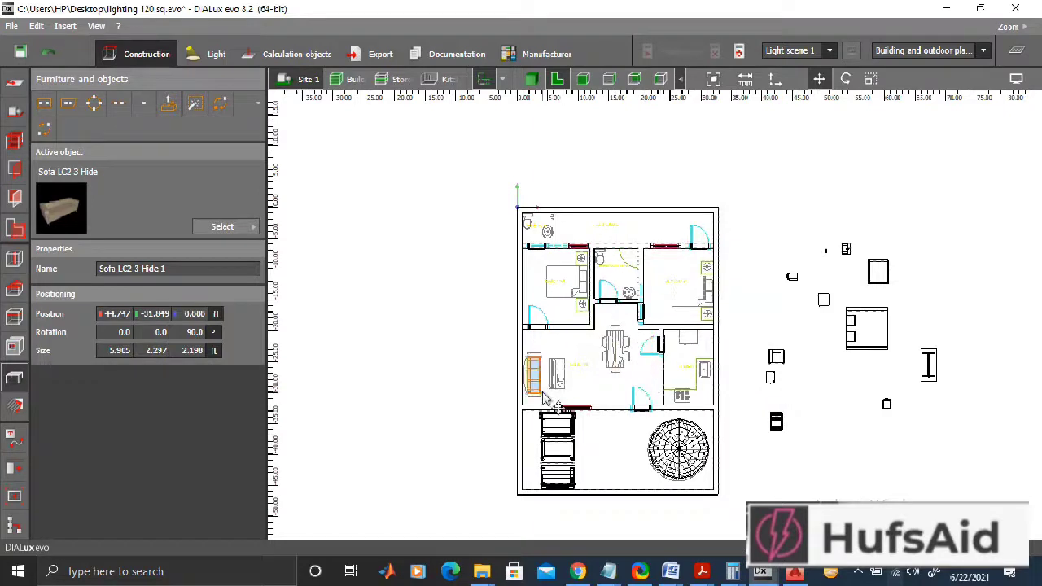
Rotate the Armchair LC2 Hide to -90° about the vertical axis and move it into the Main Hall between the coffee table and dining table.
left_click(776, 357)
right_click(775, 357)
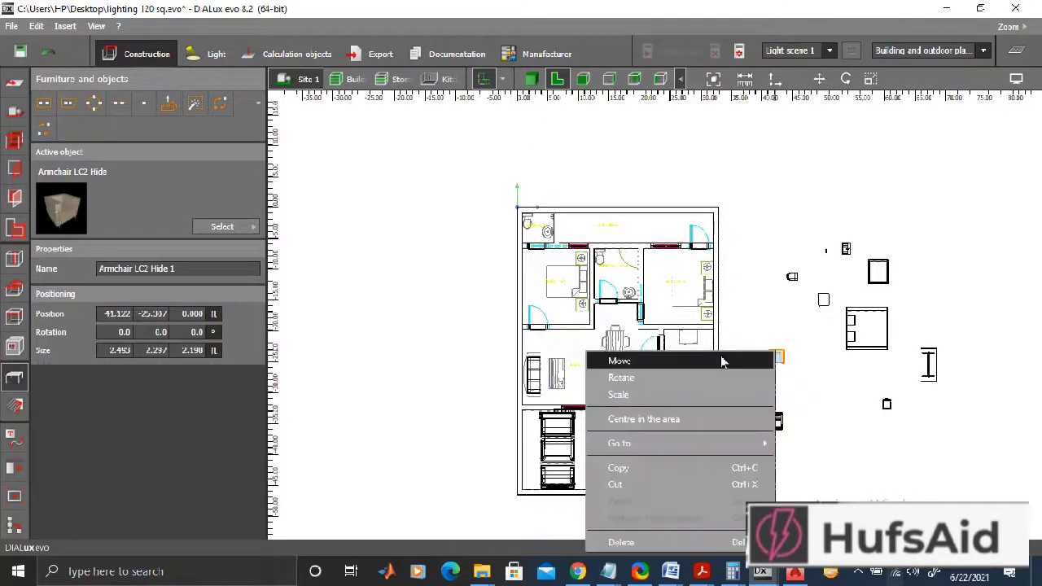
left_click(727, 373)
left_click_drag(831, 366, 781, 401)
right_click(779, 371)
left_click(627, 178)
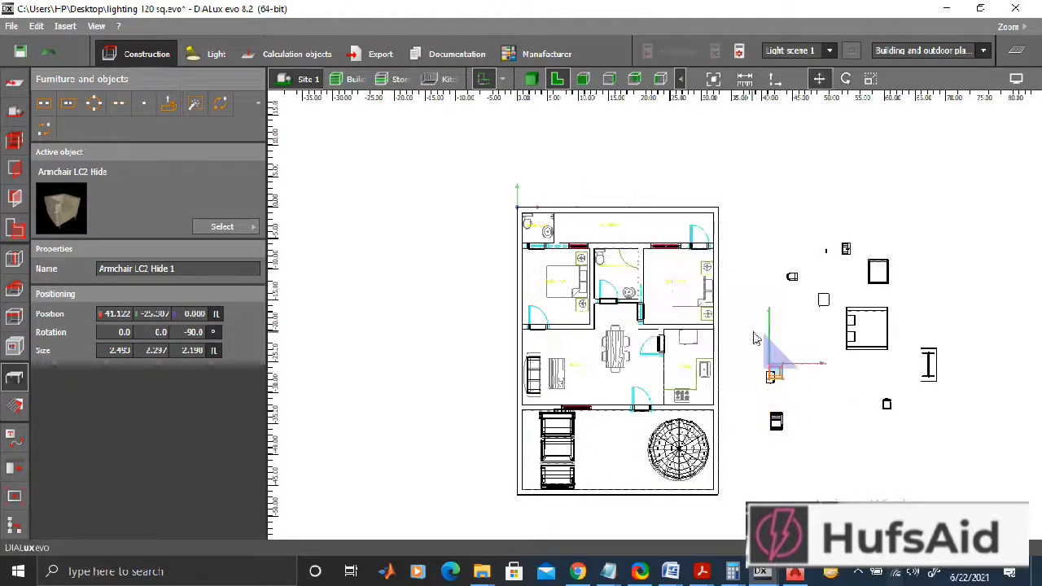
left_click_drag(594, 353, 592, 355)
scroll(586, 366, "up", 10)
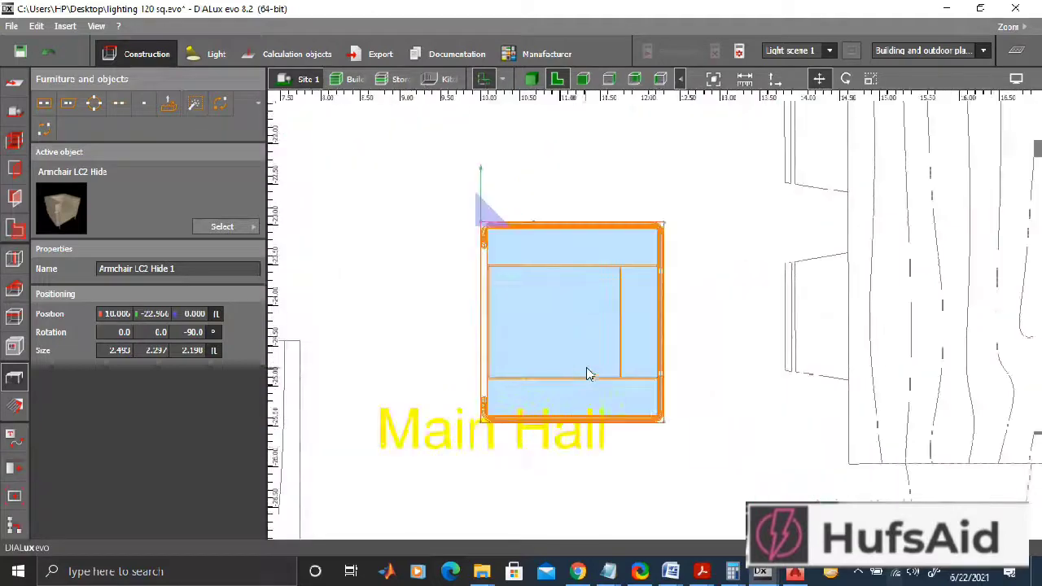
left_click(600, 181)
scroll(617, 257, "down", 8)
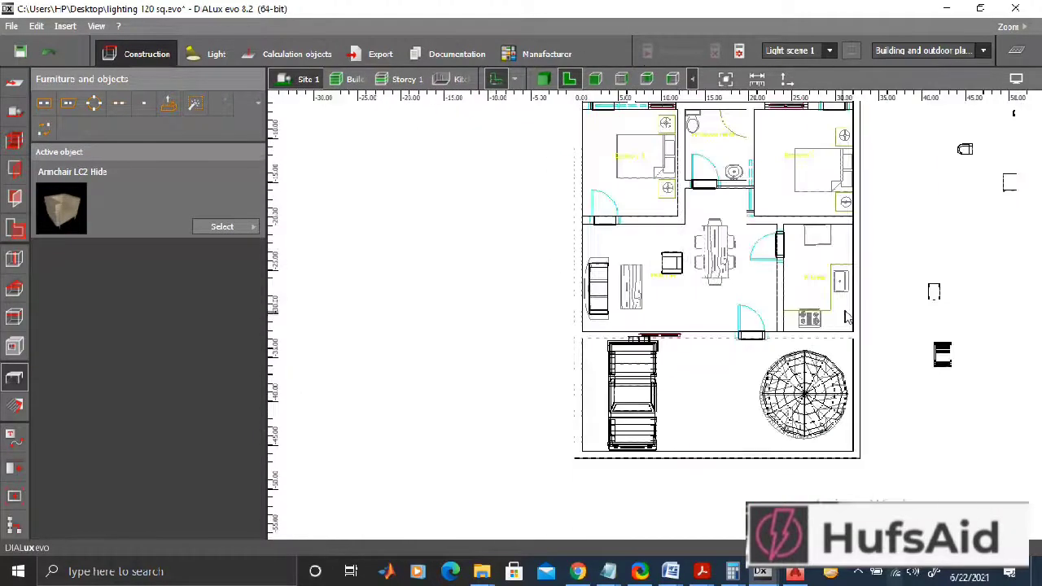
Duplicate the Main Hall armchair and place the copy beside the coffee table, nearer the front wall.
left_click(575, 259)
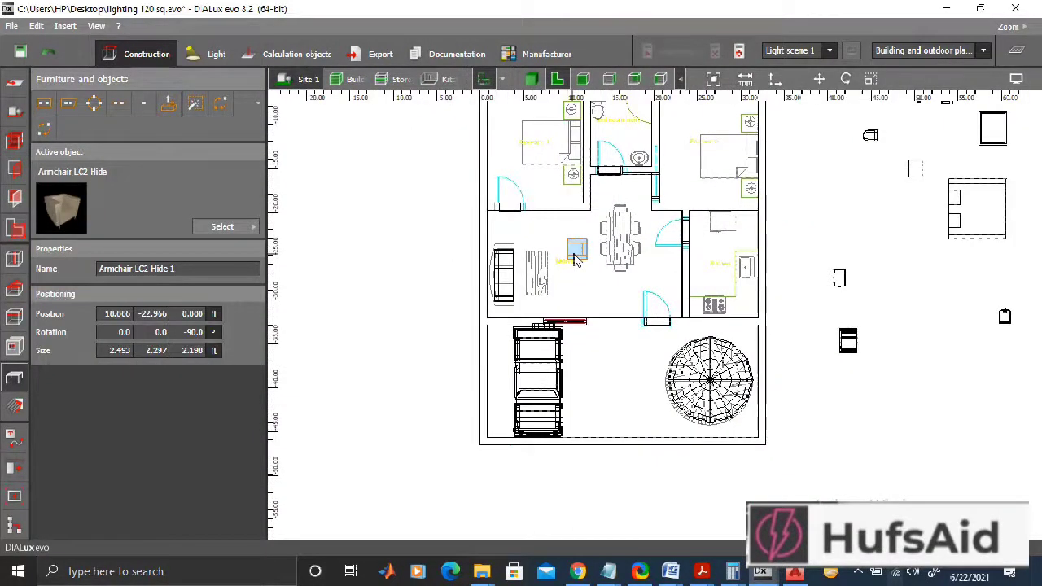
key("ctrl+c")
key("ctrl+v")
left_click_drag(586, 270, 565, 298)
Move the original armchair closer to the coffee table, lining it up with its copy.
left_click(578, 251)
right_click(583, 245)
left_click(579, 253)
left_click(583, 256)
right_click(585, 255)
key("Escape")
left_click_drag(569, 259, 587, 279)
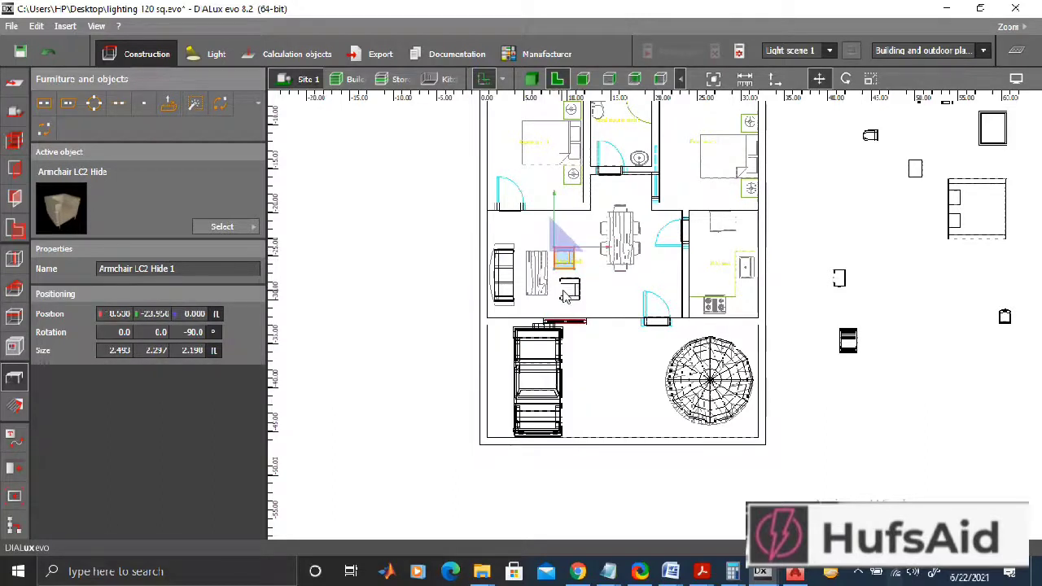
Move the copied Main Hall armchair nearer the front wall so it lines up with the original armchair beside the coffee table.
left_click(568, 293)
right_click(574, 285)
left_click(521, 299)
left_click(565, 295)
right_click(572, 295)
left_click(561, 299)
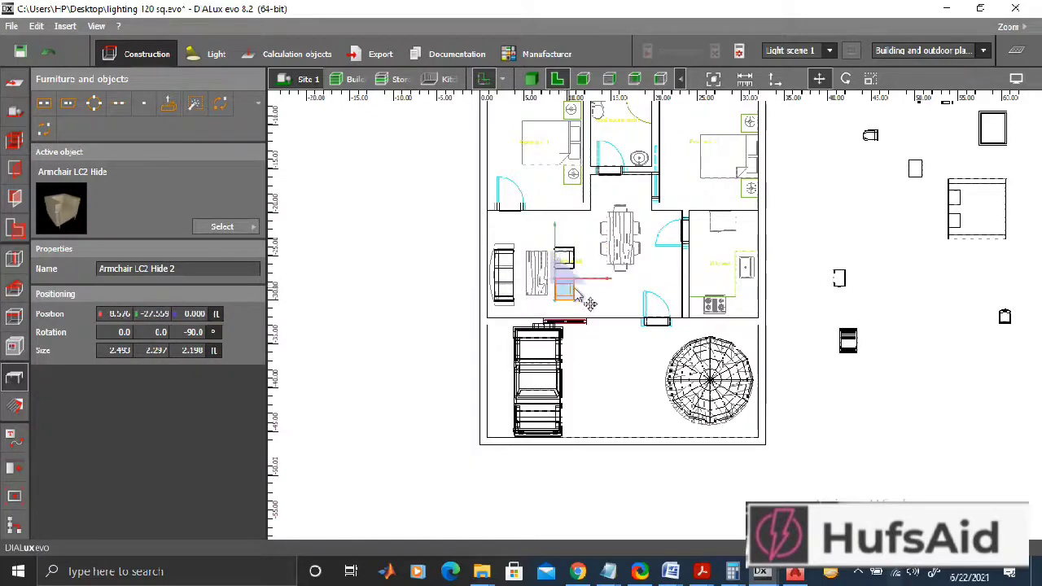
Move one of the stacked cantilever chairs from outside the house onto the chair symbol at the dining table's bathroom-side end.
scroll(841, 306, "down", 2)
left_click(849, 317)
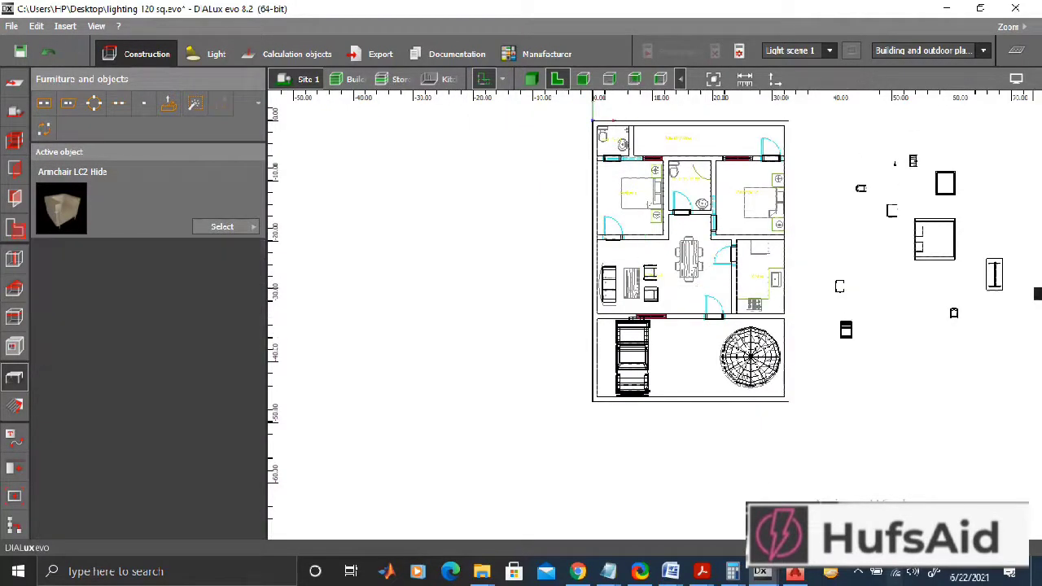
scroll(955, 319, "up", 4)
left_click(963, 306)
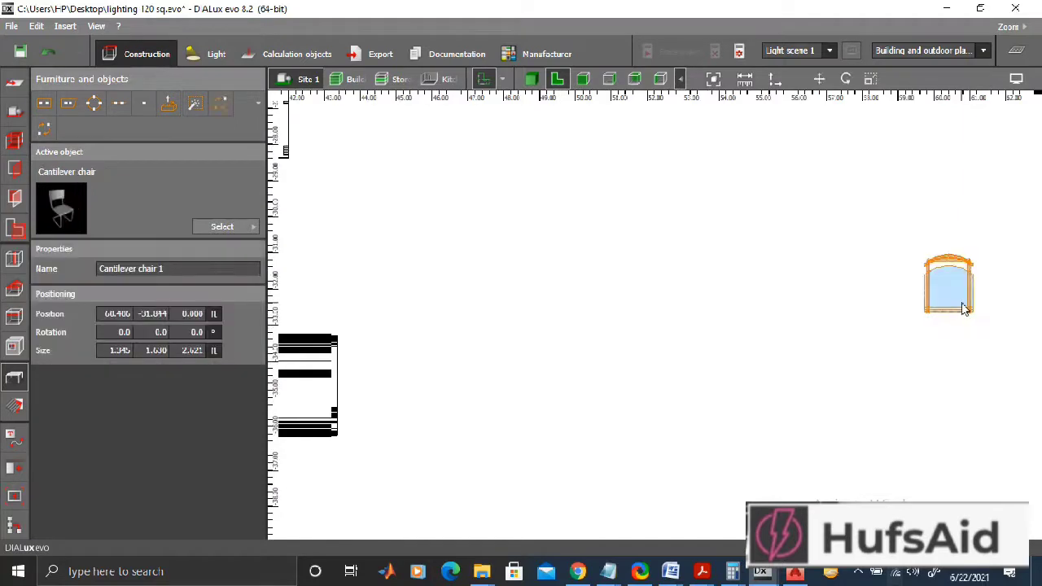
key("Escape")
scroll(904, 269, "down", 3)
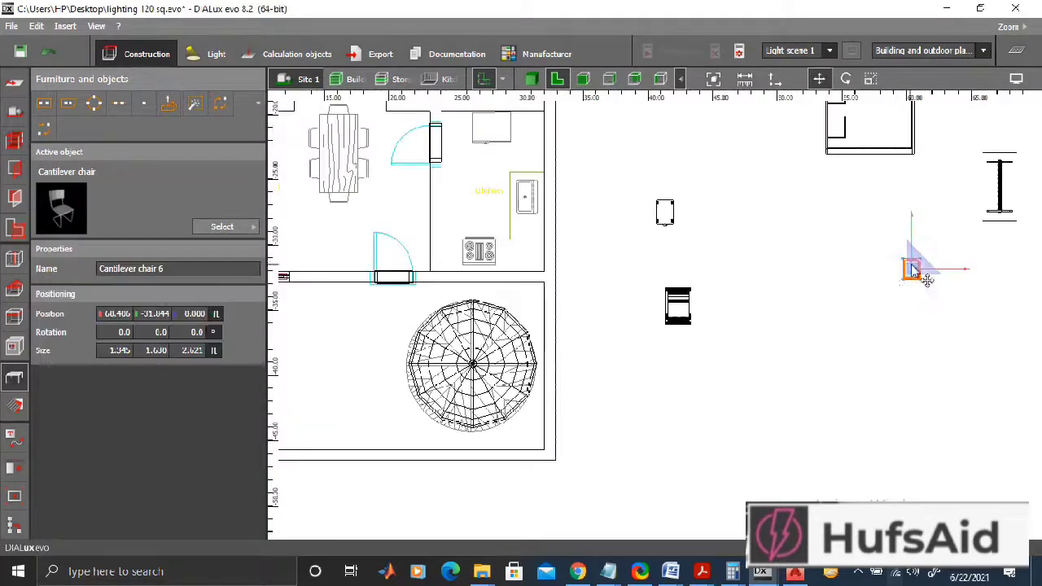
left_click_drag(914, 273, 339, 105, "ctrl")
Rotate the remaining stacked cantilever chairs to -180° about the vertical axis.
left_click_drag(835, 272, 912, 272)
right_click(912, 272)
left_click(785, 306)
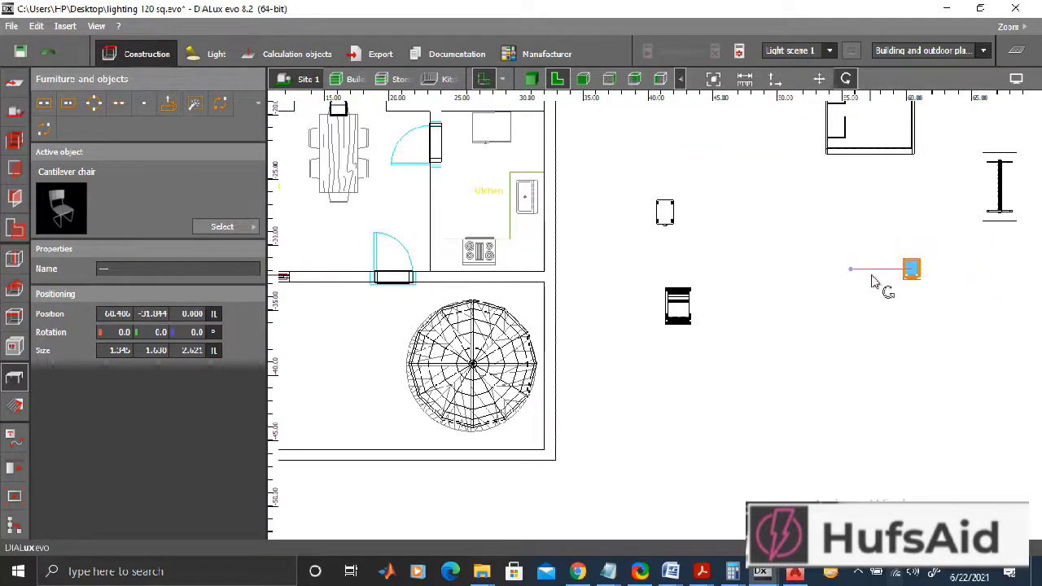
left_click_drag(872, 277, 835, 307)
right_click(912, 272)
left_click(889, 285)
scroll(835, 306, "up", 2)
left_click(885, 371)
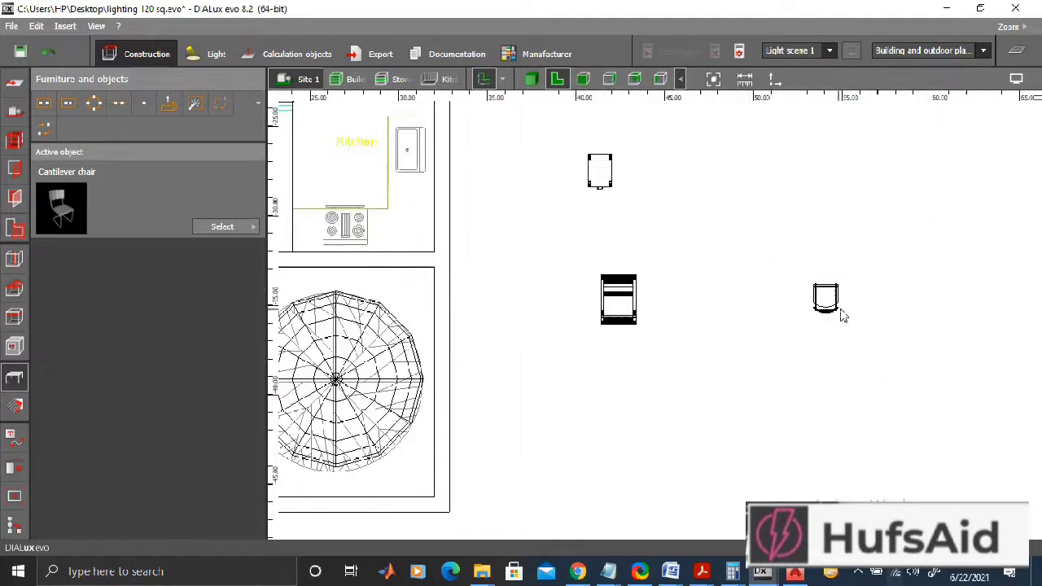
Move the rotated stack of cantilever chairs into the Kitchen, beside the stove.
left_click(824, 296)
right_click(821, 297)
left_click(768, 306)
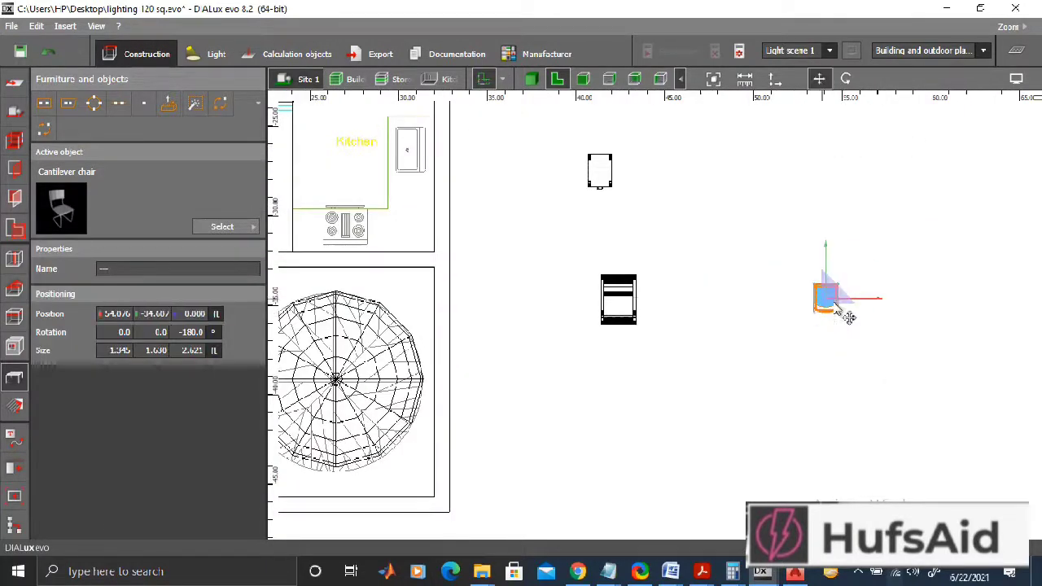
left_click_drag(828, 301, 353, 230)
right_click(529, 268)
left_click(366, 230)
right_click(366, 230)
left_click(358, 241)
Move one cantilever chair from the Kitchen stack onto the chair symbol at the dining table's front-wall end.
middle_click_drag(463, 275, 833, 277)
left_click_drag(746, 239, 523, 174, "ctrl")
left_click(563, 239)
scroll(564, 239, "down", 2)
middle_click_drag(563, 239, 614, 283)
Duplicate the chair at the dining table's front-wall end twice and place one copy along each long side of the table.
left_click(586, 244)
right_click(586, 245)
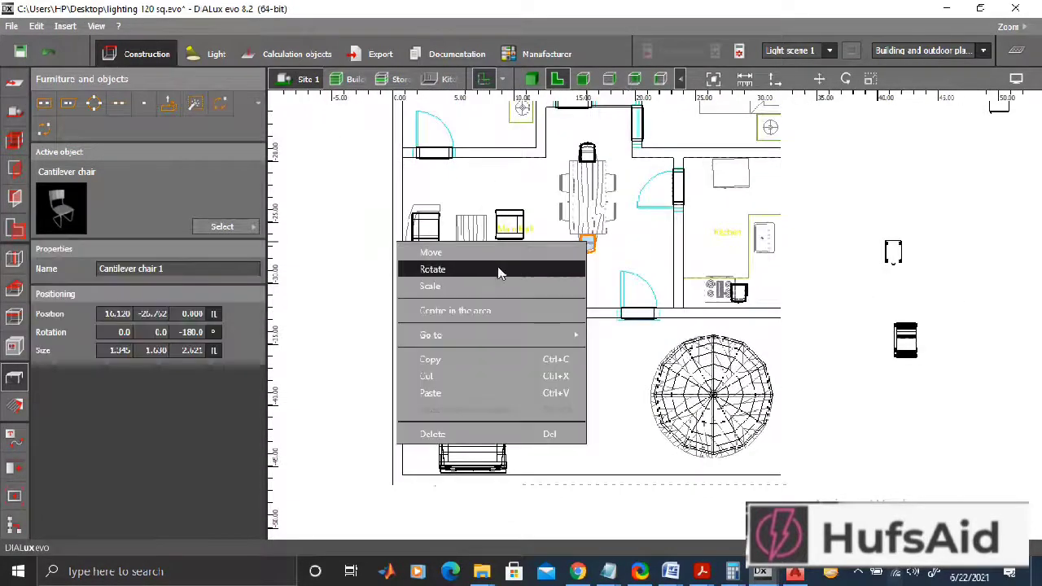
left_click(461, 364)
right_click(629, 226)
left_click(517, 296)
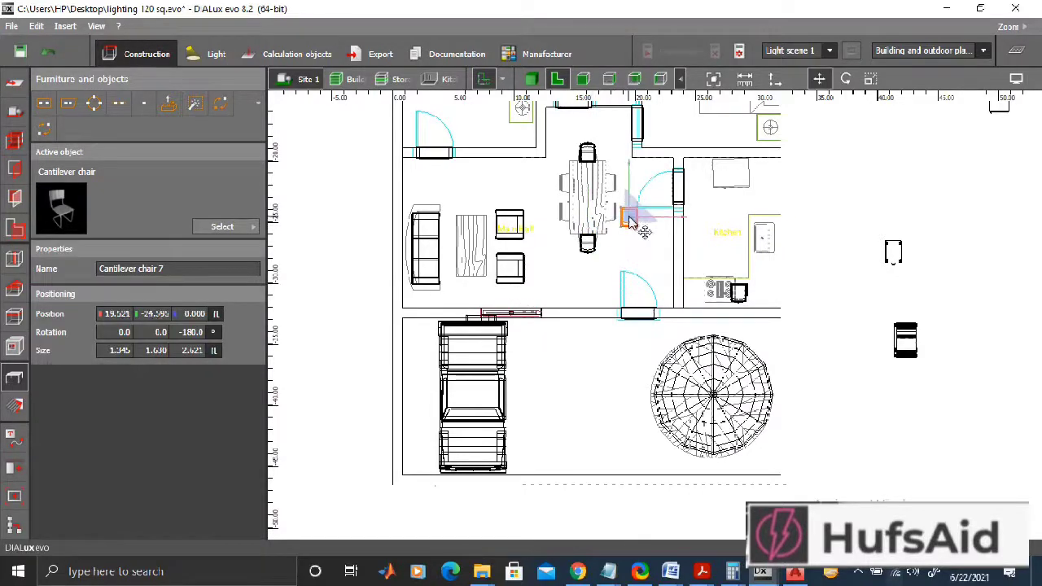
right_click(628, 218)
left_click(504, 366)
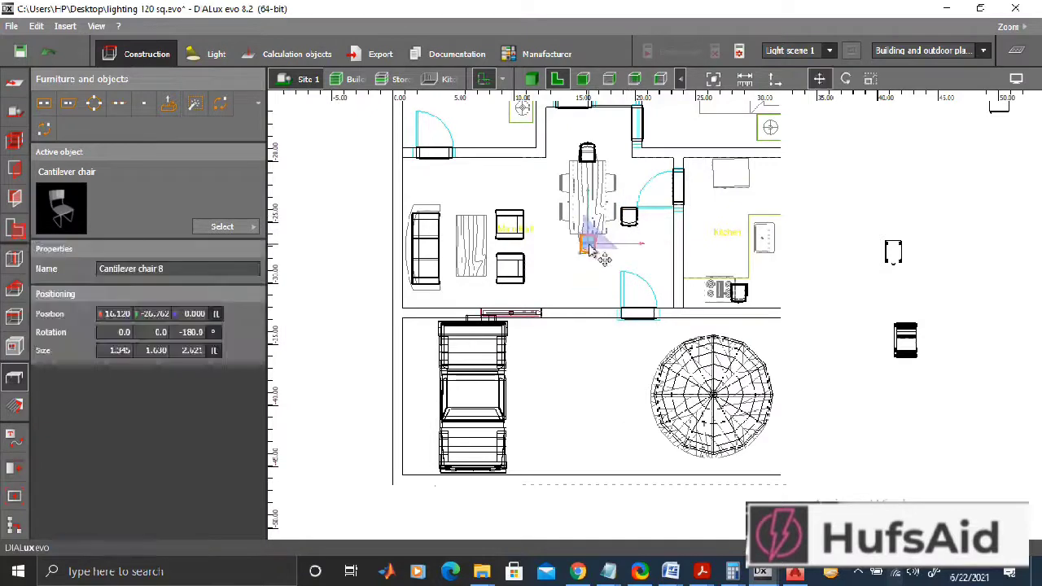
left_click_drag(545, 224, 553, 216)
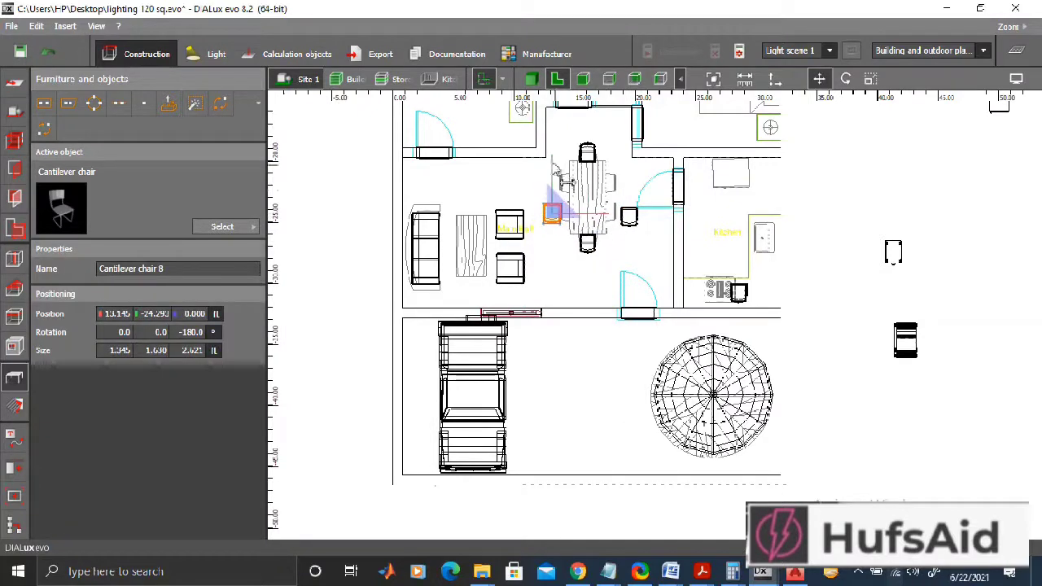
Rotate the living-area side chair to 90° and the kitchen-side chair to -90° about the vertical axis.
right_click(560, 225)
left_click(537, 240)
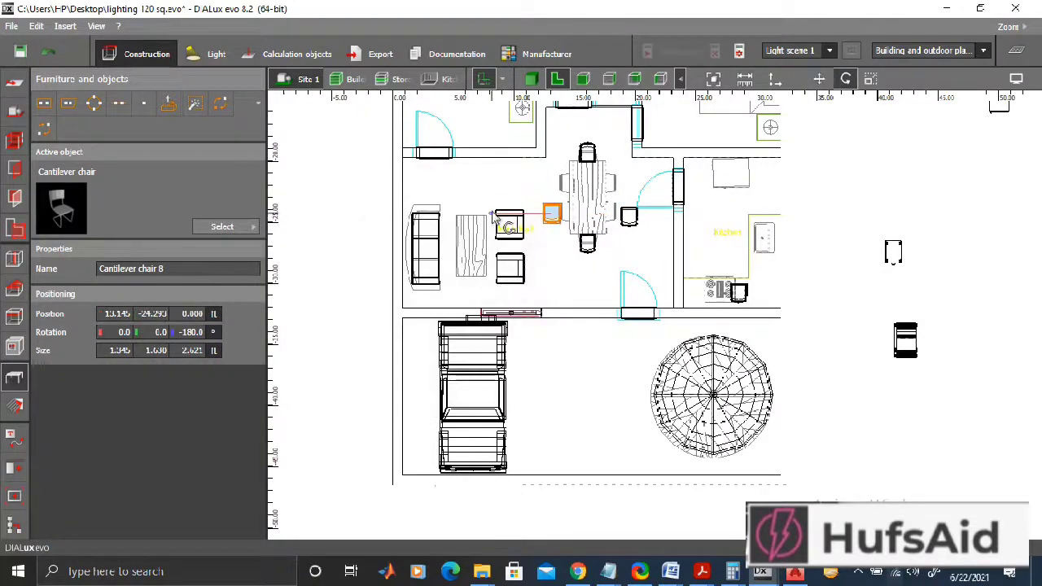
right_click(631, 217)
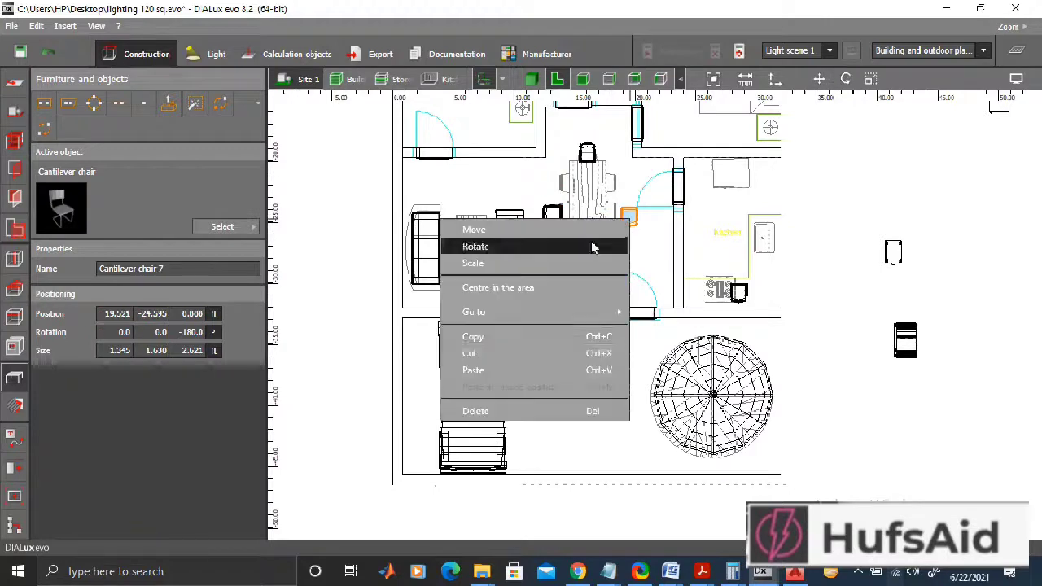
left_click(488, 245)
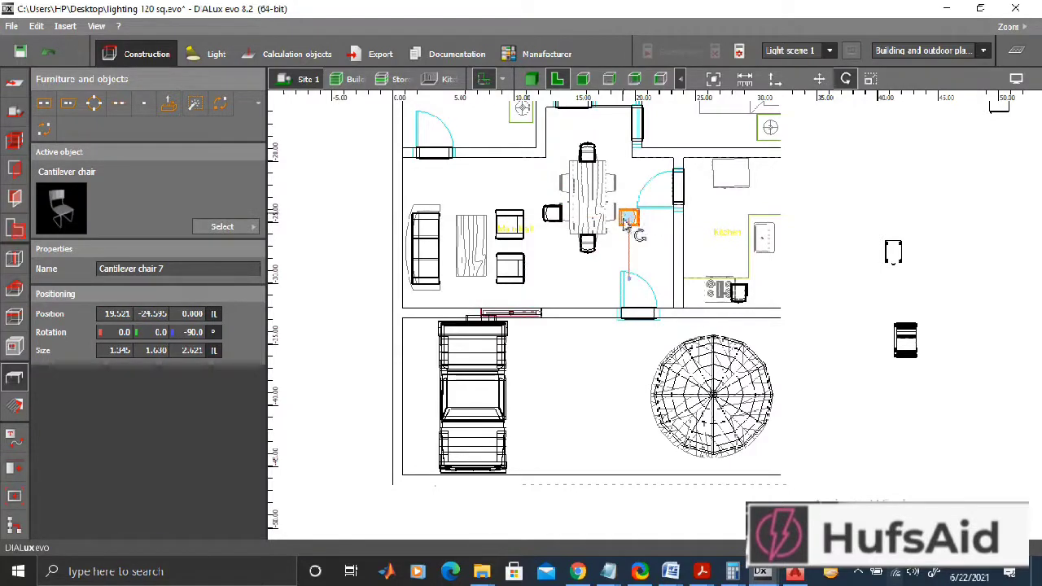
Move the two side chairs onto the opposing dining chair symbols nearer the front wall.
right_click(639, 232)
left_click(528, 223)
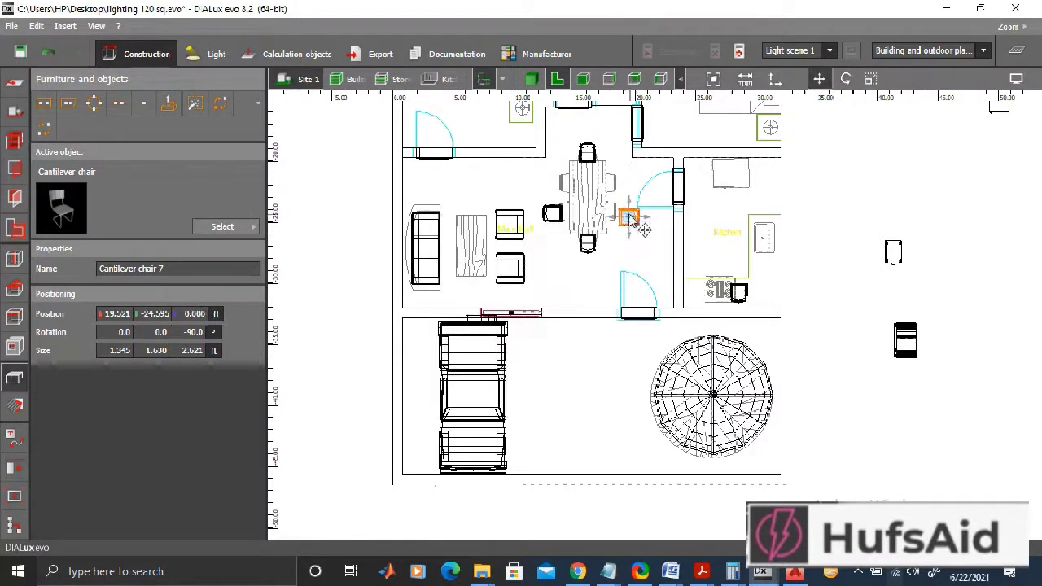
left_click_drag(616, 211, 616, 213)
right_click(552, 212)
left_click(519, 223)
left_click(560, 215)
Duplicate the pair of opposing side chairs and place a pair on the dining chair symbols nearer the bathroom.
left_click(615, 214)
left_click(559, 217, "ctrl")
right_click(560, 216)
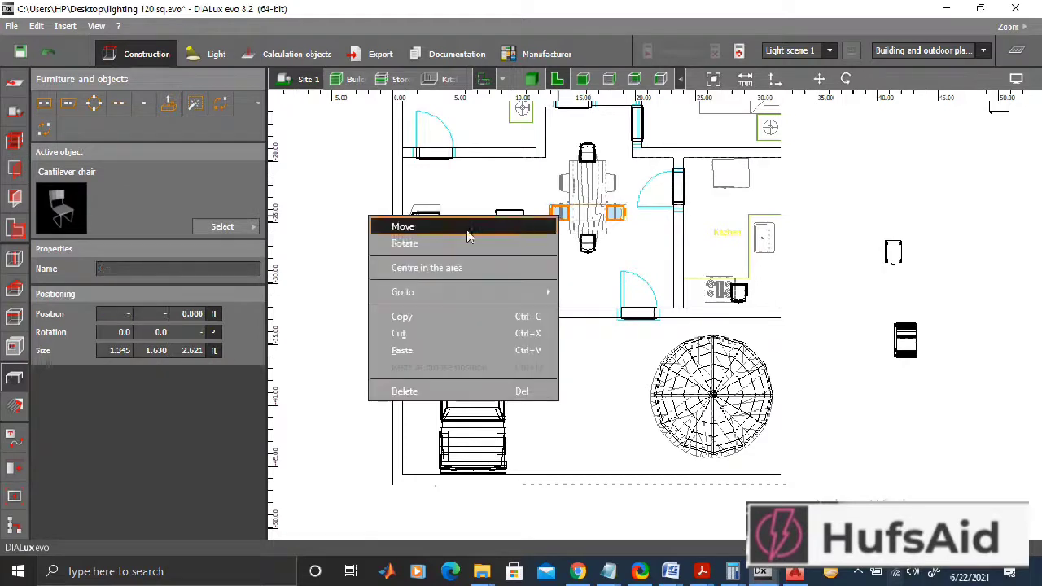
left_click(437, 317)
right_click(615, 225)
left_click(528, 222)
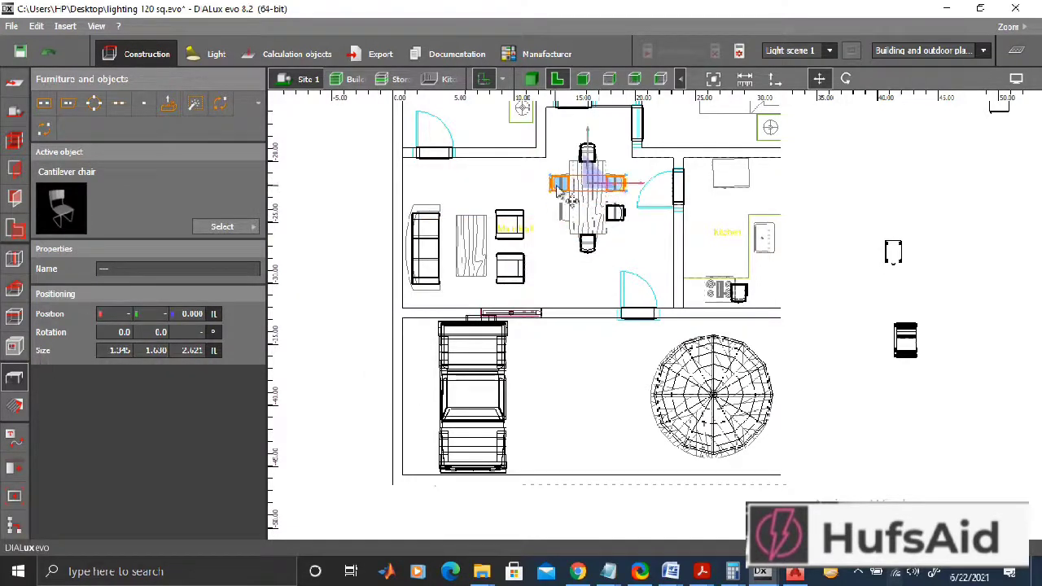
Move the extra living-area side chair back onto the empty chair symbol nearer the front wall.
left_click(557, 186)
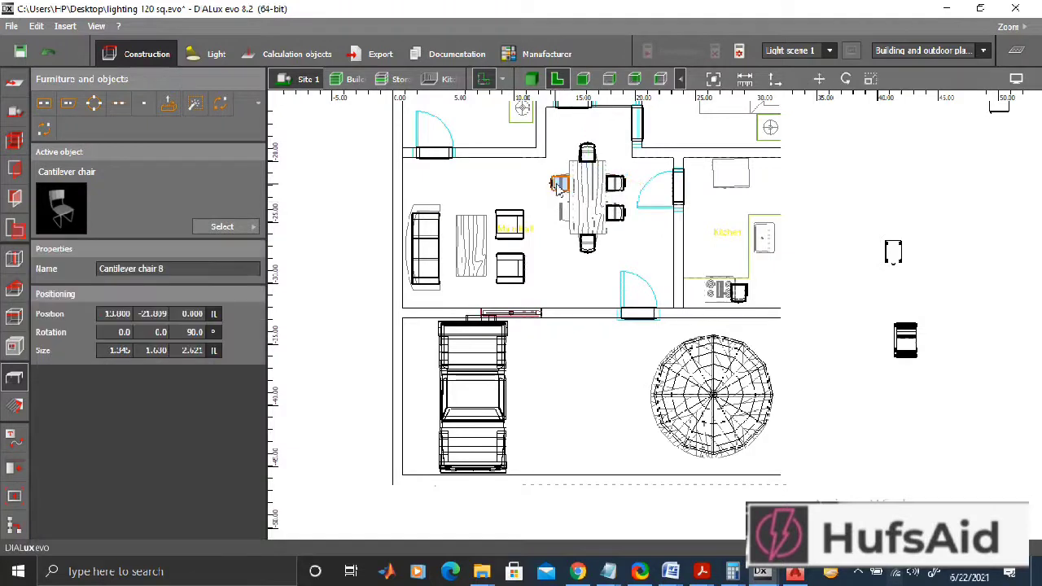
right_click(559, 185)
left_click(523, 193)
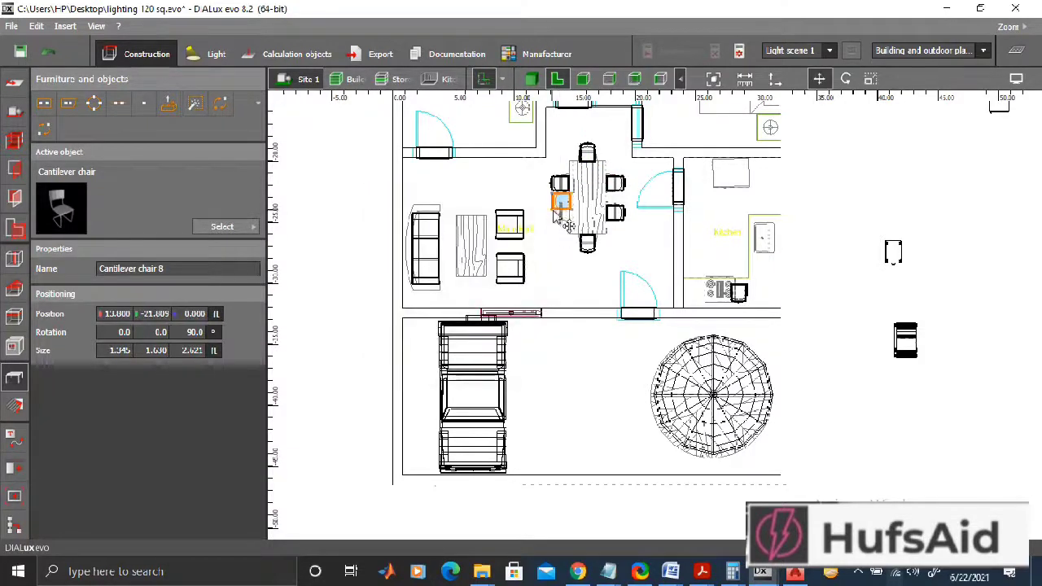
left_click(638, 259)
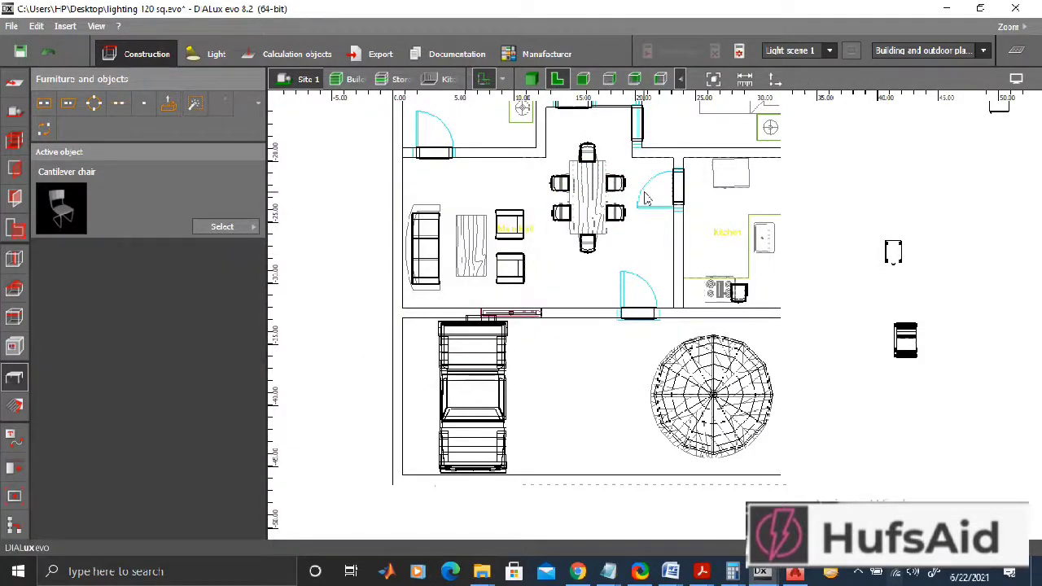
Move the 160x80 a legs table from outside the house onto the dining table symbol between the six chairs.
middle_click_drag(967, 220, 749, 221)
scroll(926, 263, "down", 1)
left_click(941, 257)
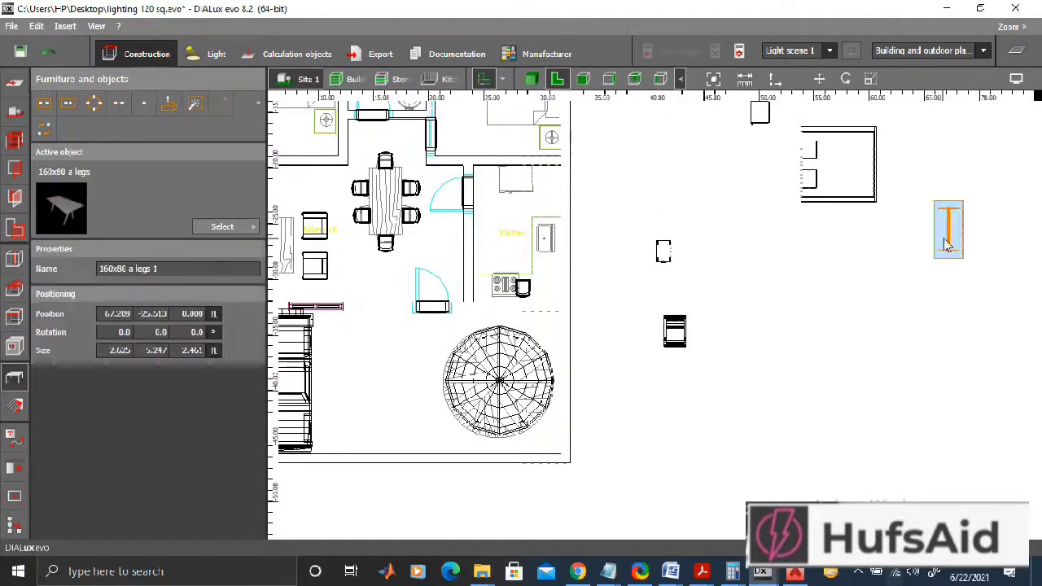
right_click(956, 252)
left_click(769, 244)
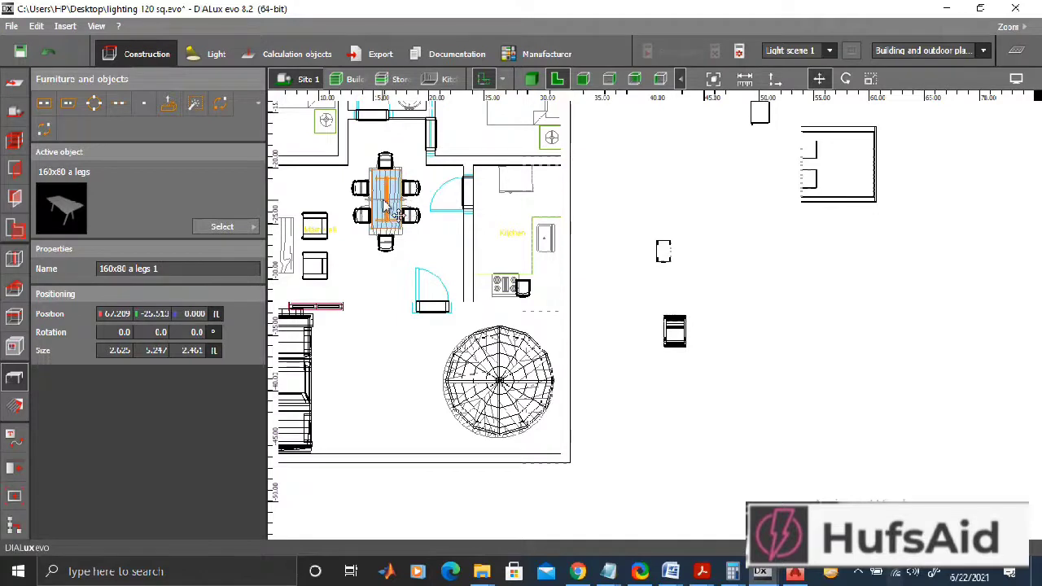
left_click(706, 248)
Rotate the bed1 broad bed outside the house to -180° about the vertical axis.
left_click(854, 174)
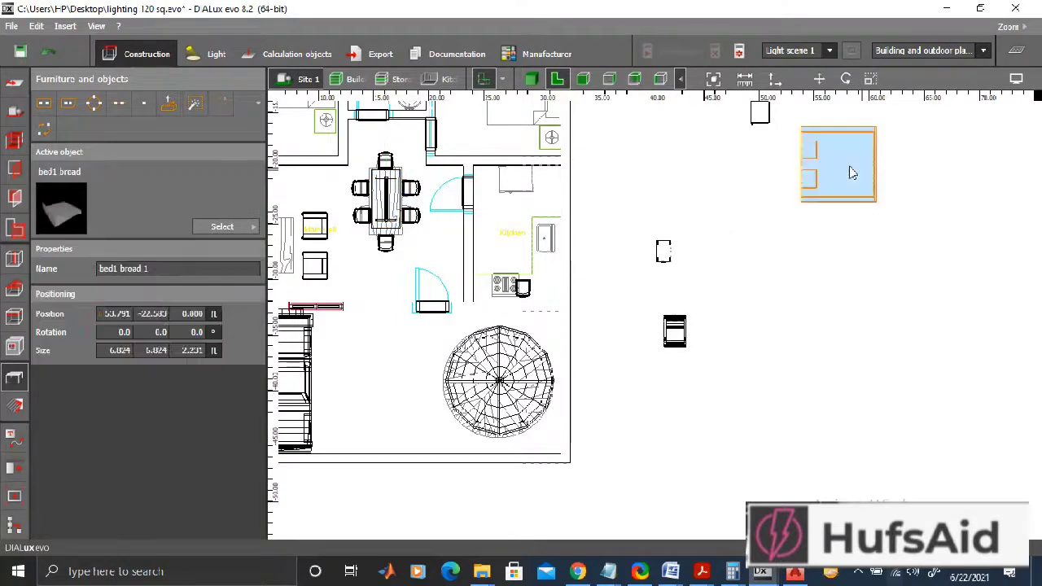
right_click(853, 174)
left_click(723, 189)
left_click_drag(791, 215, 777, 203)
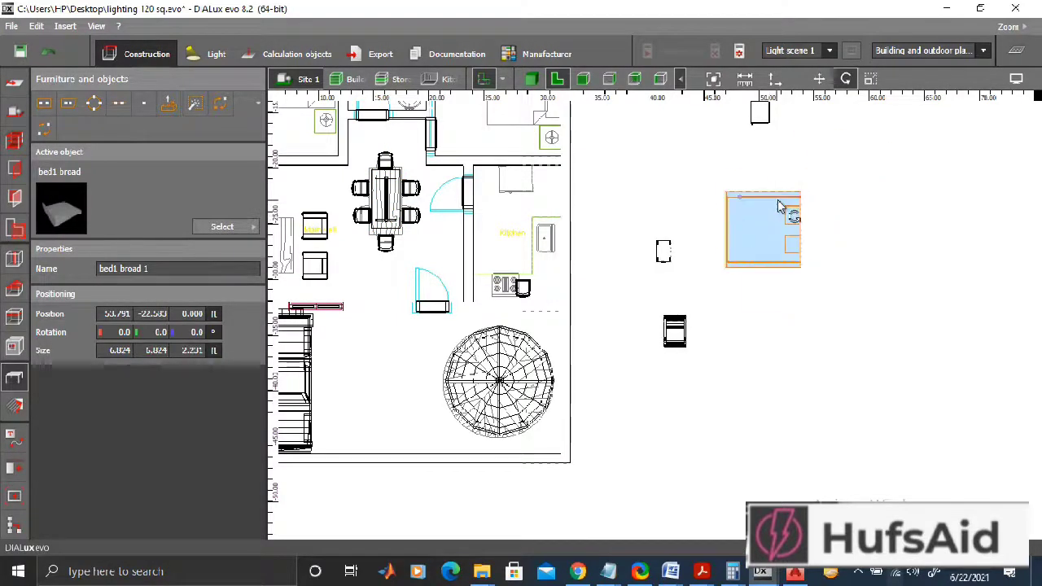
Duplicate the rotated bed and place the copy on the bed symbol in Bedroom 2.
right_click(774, 218)
left_click(640, 337)
right_click(718, 300)
left_click(804, 274)
left_click_drag(850, 197, 679, 182)
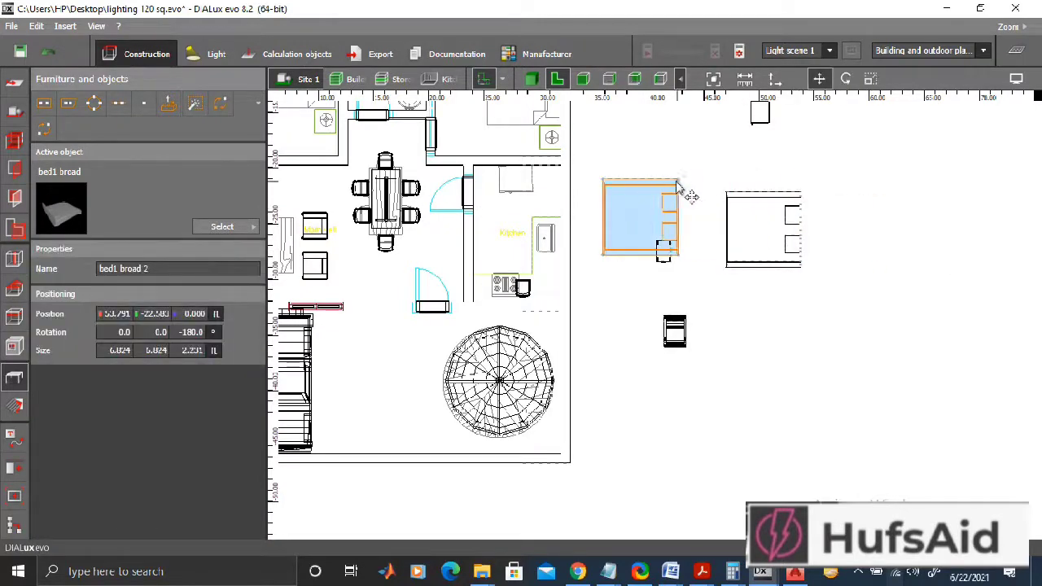
middle_click_drag(700, 163, 789, 272)
left_click_drag(764, 290, 650, 164)
Move the original bed1 broad bed onto the bed symbol in Bedroom 1.
left_click(878, 320)
right_click(877, 320)
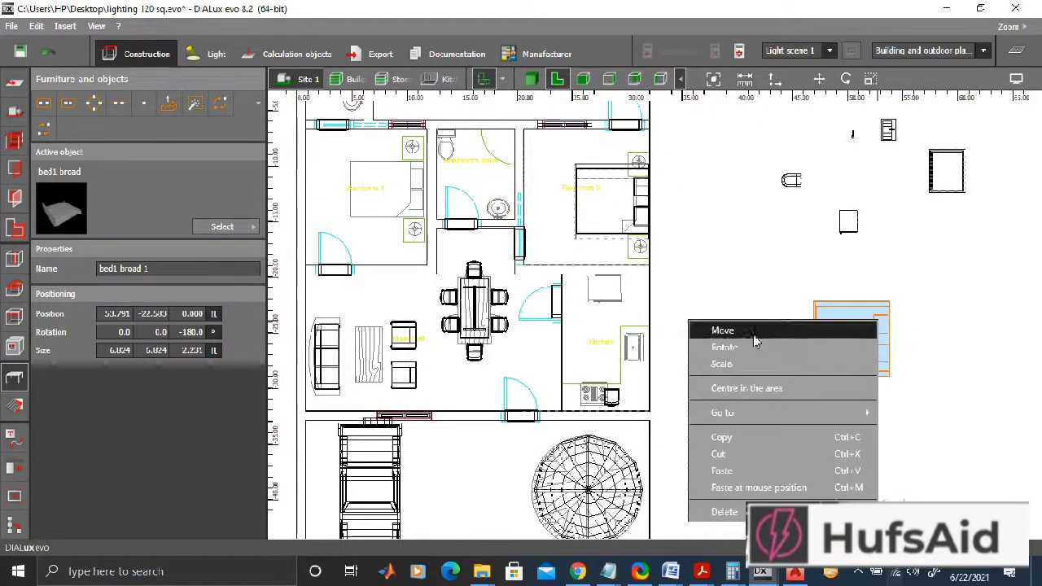
left_click(721, 329)
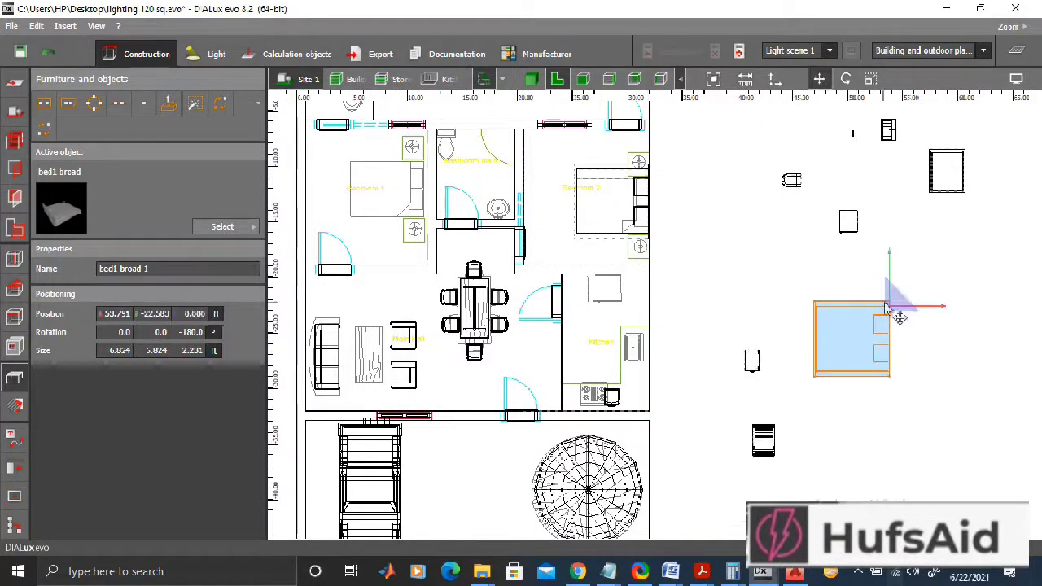
left_click(437, 171)
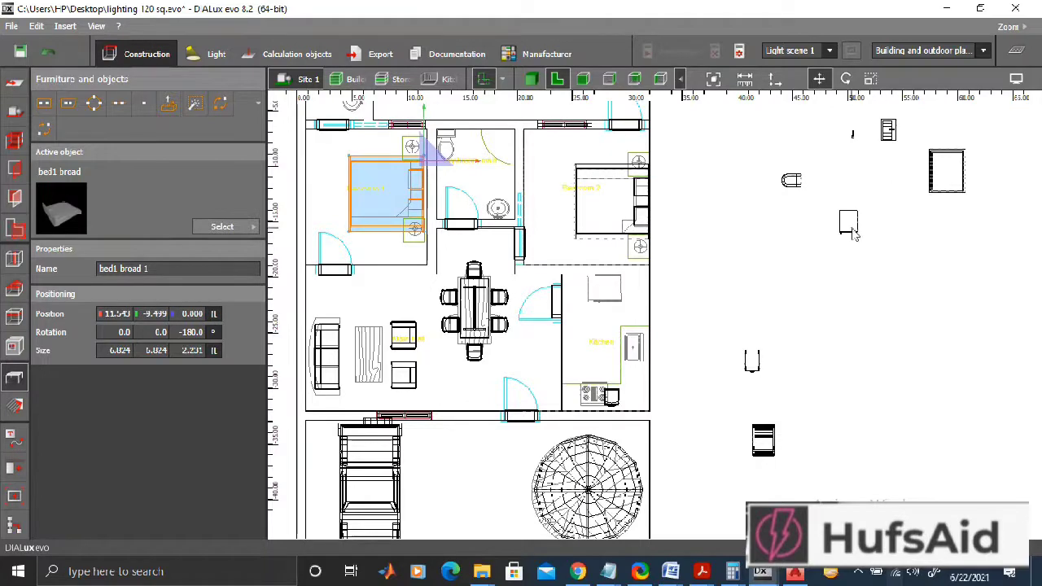
Move the 40x60 Graphis cabinet from outside the house into Bedroom 2, between the bed and the kitchen wall.
scroll(849, 235, "up", 6)
scroll(959, 178, "down", 5)
right_click(817, 352)
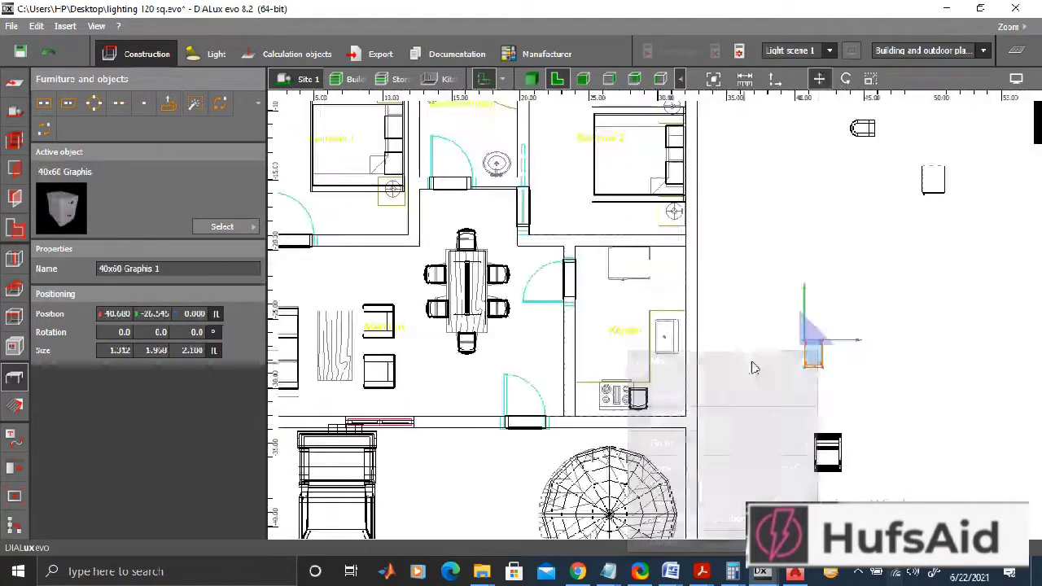
left_click_drag(525, 279, 658, 214)
Rotate the 40x60 Graphis cabinet to -90° about the vertical axis and move it onto Bedroom 2's bedside symbol nearer the Kitchen.
right_click(651, 219)
left_click(612, 244)
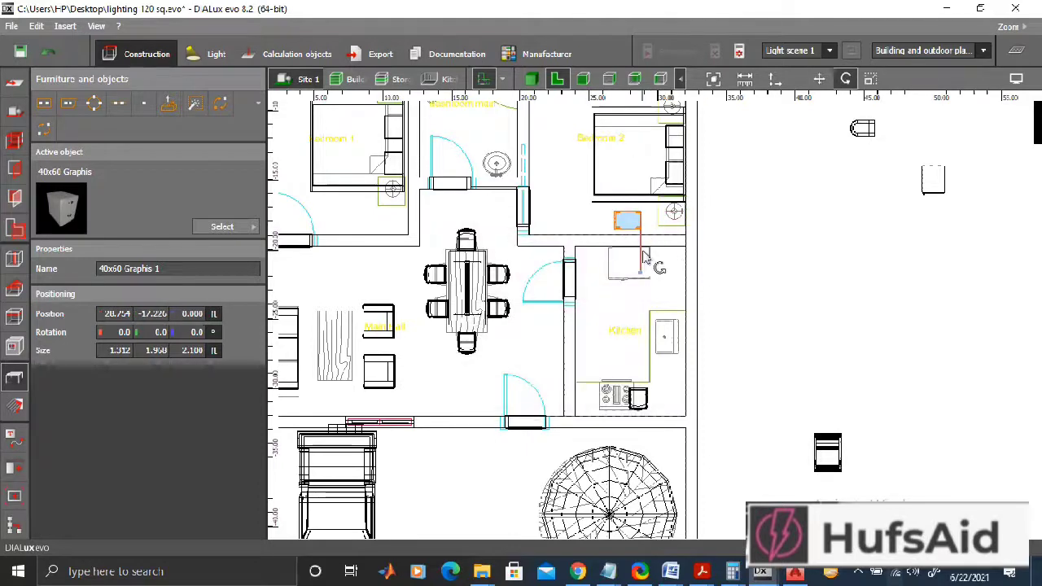
left_click_drag(643, 253, 643, 248)
right_click(628, 224)
left_click(554, 235)
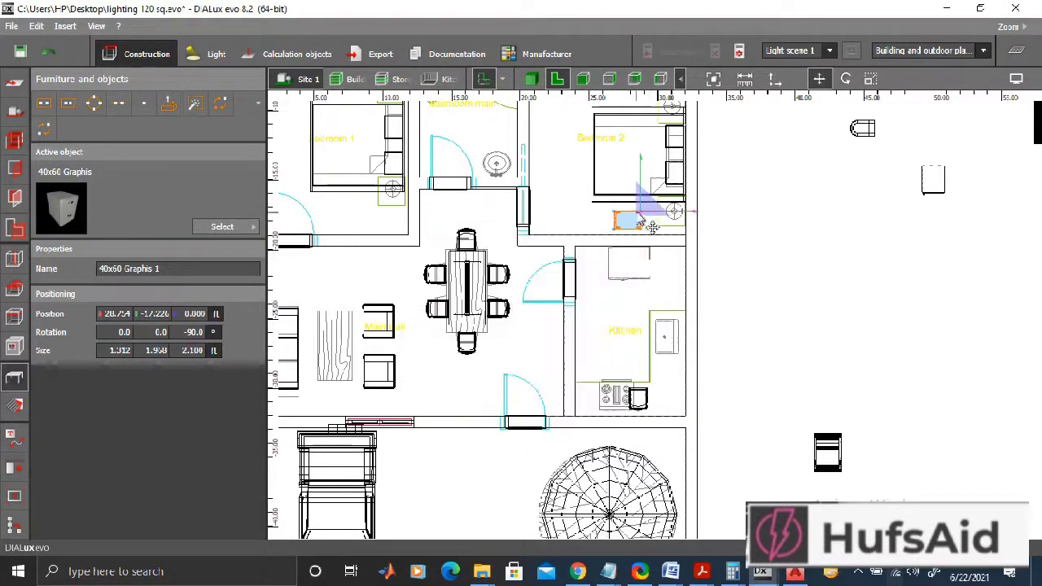
Duplicate the Bedroom 2 bedside cabinet and place the copy on the symbol at the other side of the bed.
right_click(674, 209)
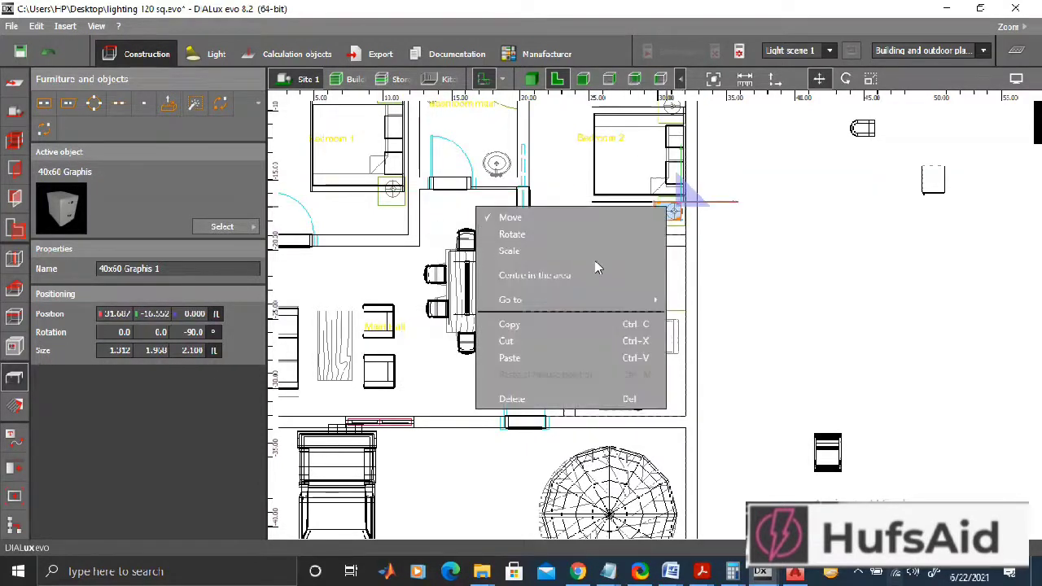
left_click(568, 332)
right_click(586, 148)
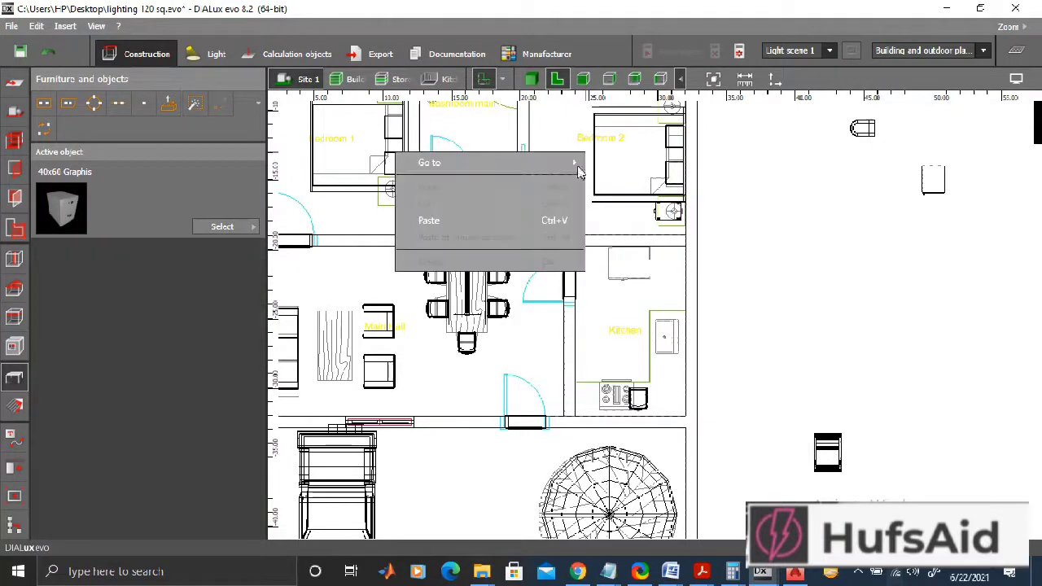
left_click(496, 214)
left_click_drag(682, 213, 683, 131)
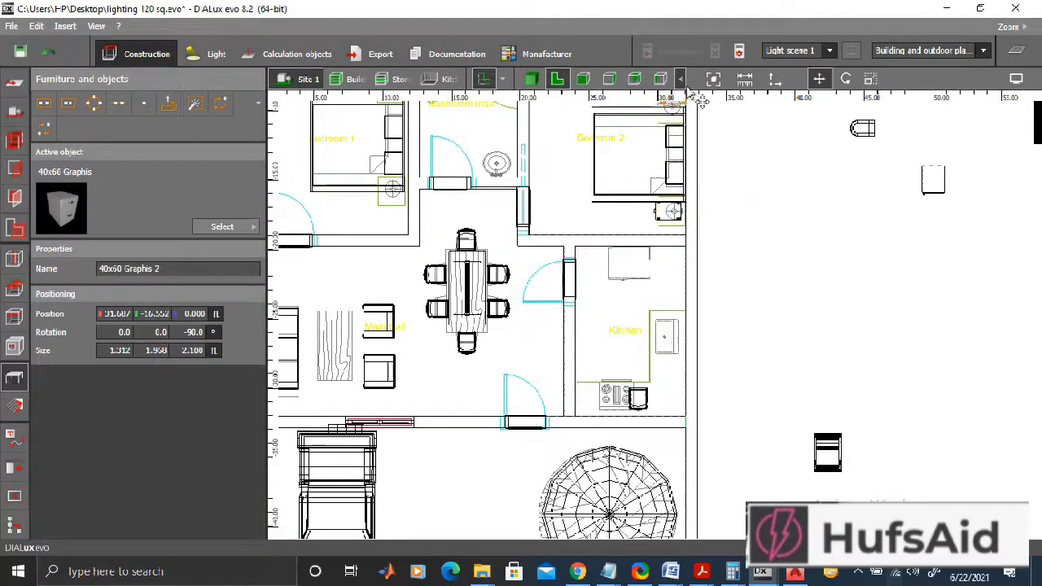
middle_click_drag(722, 172, 734, 224)
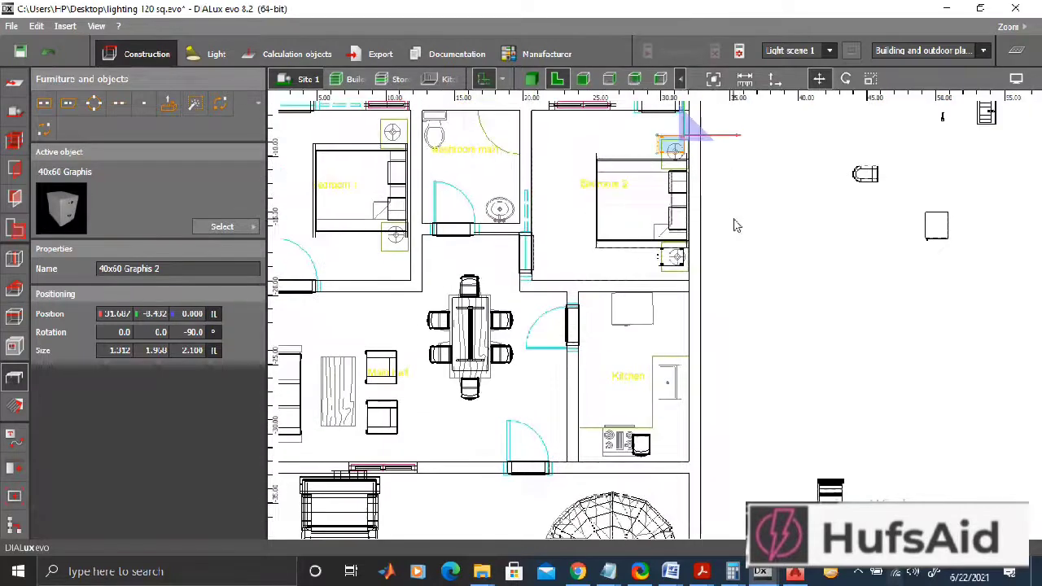
Copy both Bedroom 2 bedside cabinets and place the copies on either side of the bed in Bedroom 1.
right_click(678, 263)
left_click(540, 366)
left_click(807, 245)
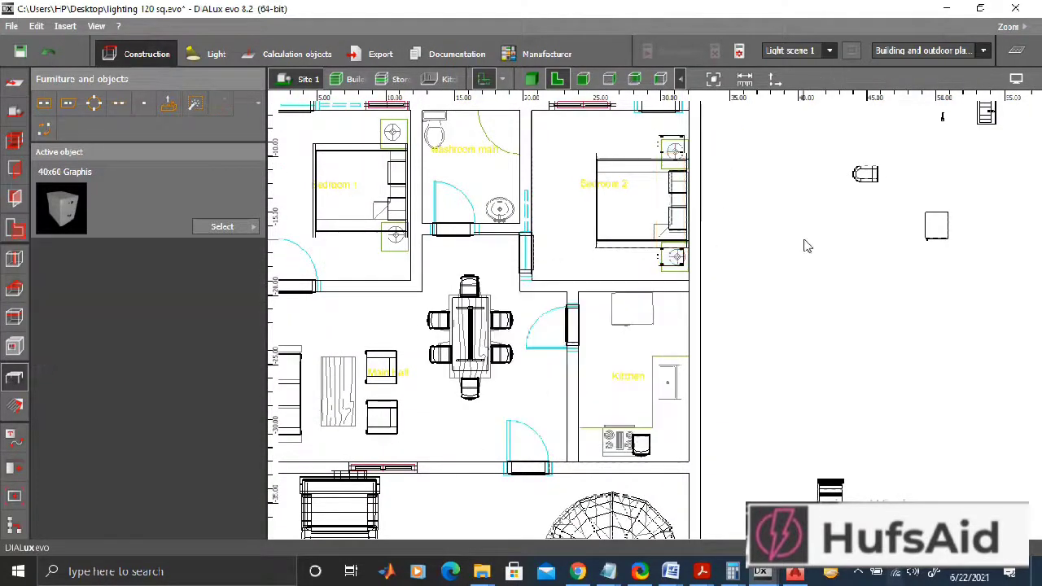
right_click(806, 246)
left_click(726, 297)
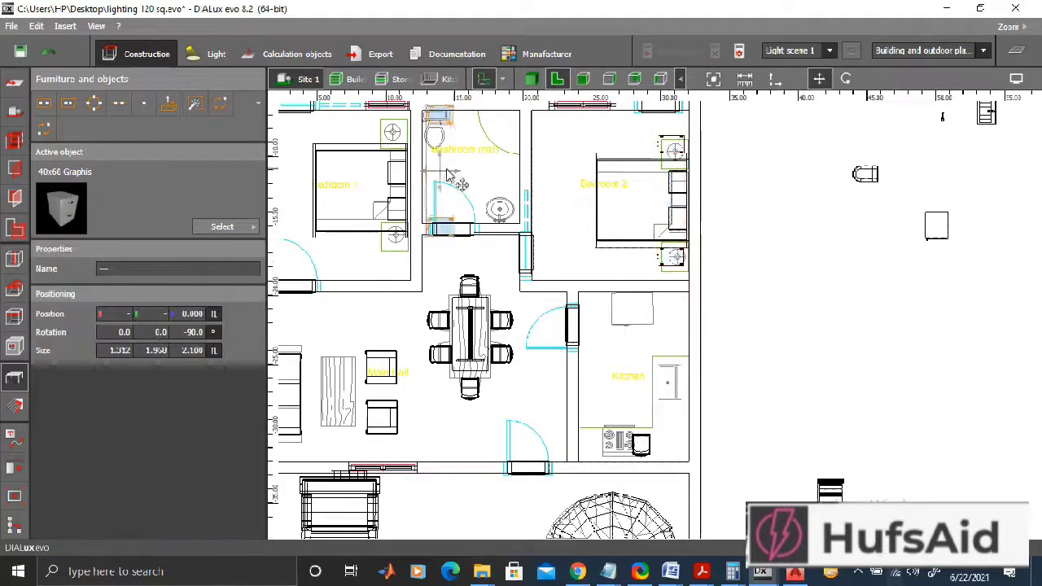
left_click(417, 199)
Rotate the 50x210 Door left cupboard outside the house to -180° about the vertical axis and move it into Bedroom 2.
right_click(943, 218)
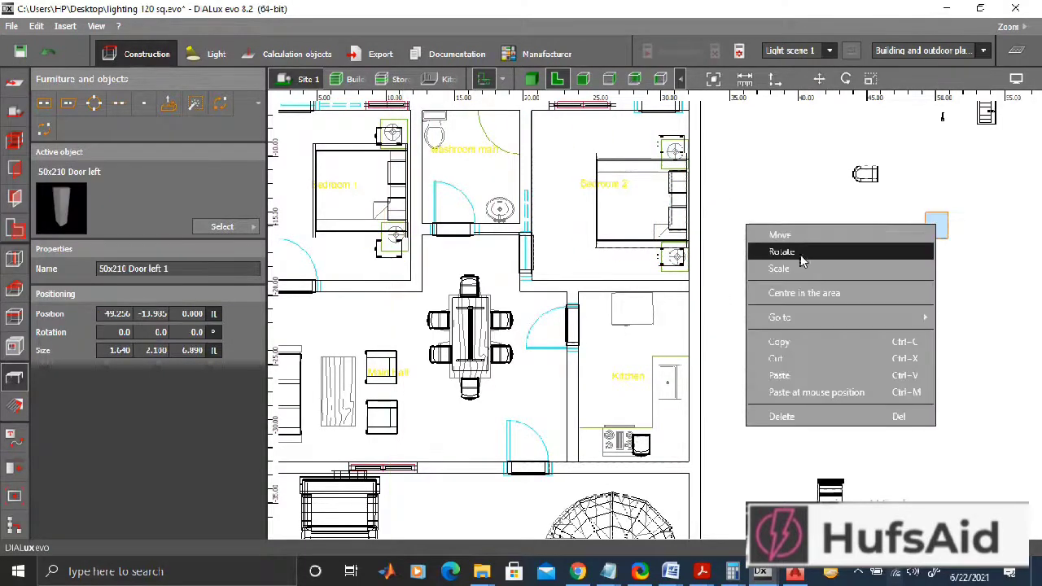
left_click(817, 259)
left_click_drag(989, 220, 863, 213)
middle_click_drag(648, 310, 737, 314)
right_click(1014, 221)
left_click(987, 221)
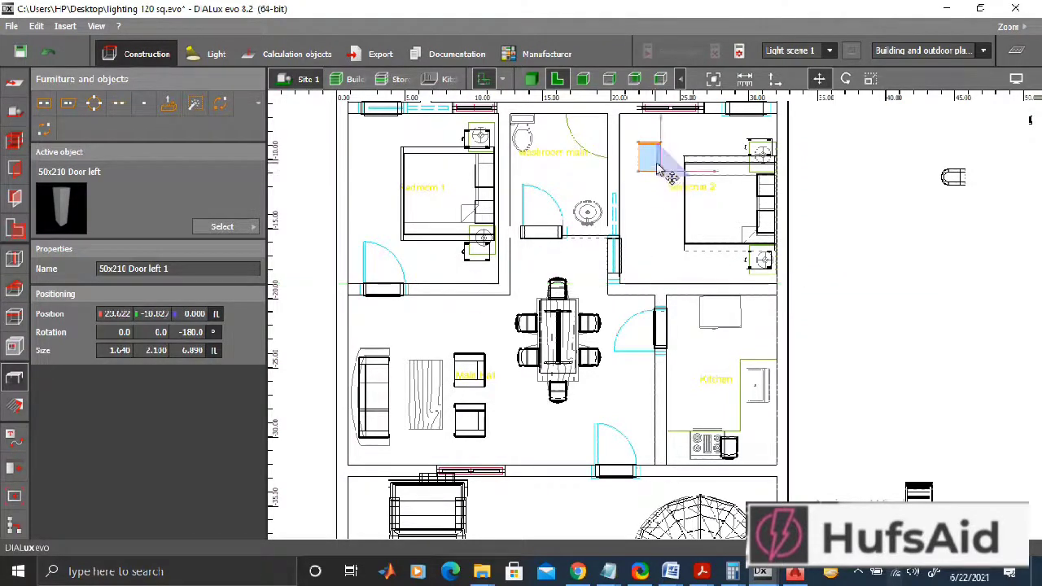
Rotate the 50x210 Door left cupboard to 90° about the vertical axis and move it against Bedroom 2's wall shared with Washroom main.
right_click(661, 167)
left_click(490, 187)
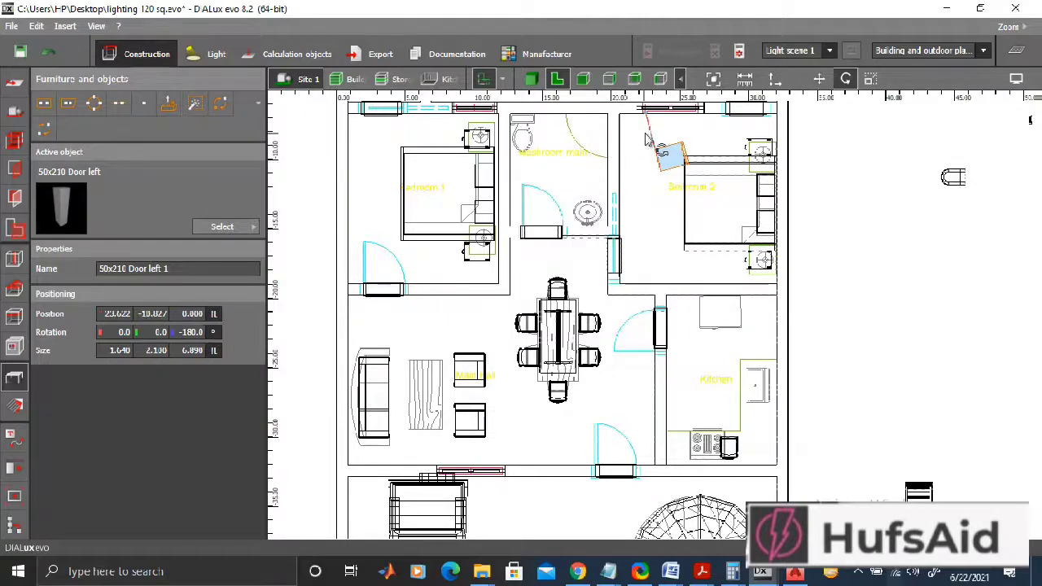
right_click(678, 162)
left_click(624, 174)
key("Escape")
right_click(672, 166)
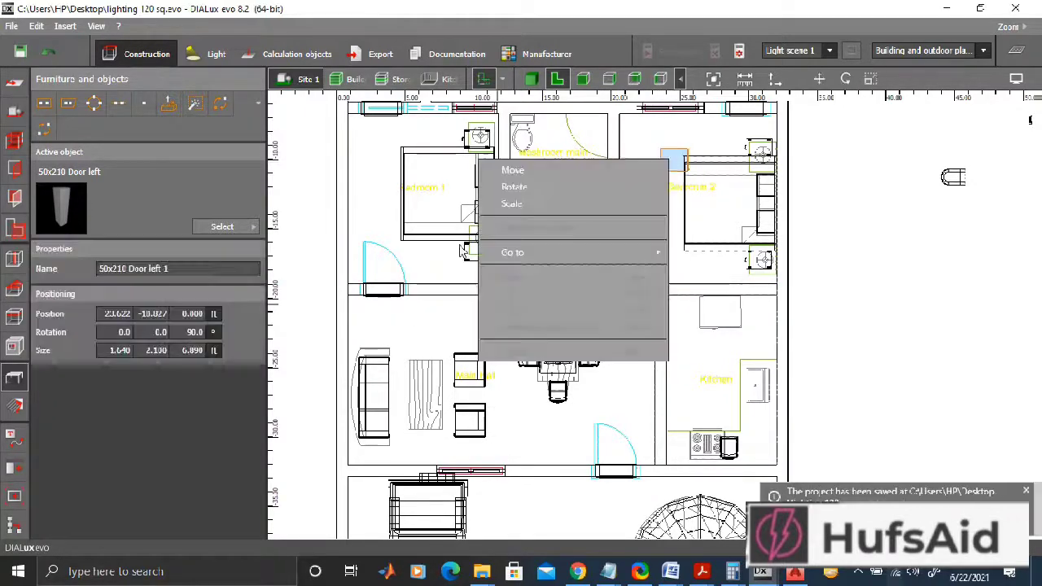
key("Escape")
right_click(672, 161)
left_click(613, 174)
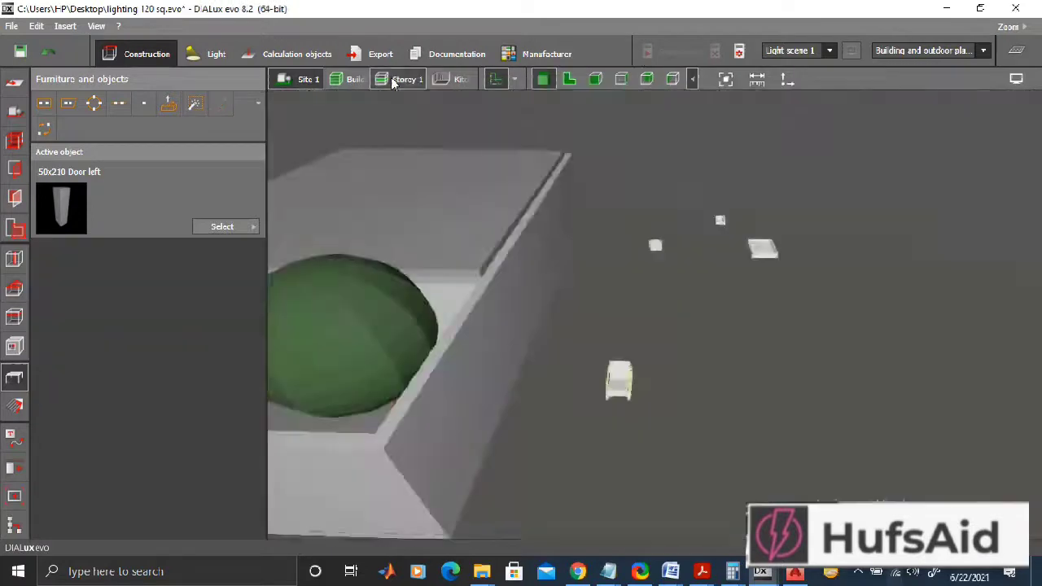
Inspect the furnished storey in 3D, return to the plan view and delete the spare armchair outside the house.
left_click(391, 80)
scroll(540, 333, "down", 5)
middle_click_drag(684, 395, 727, 318)
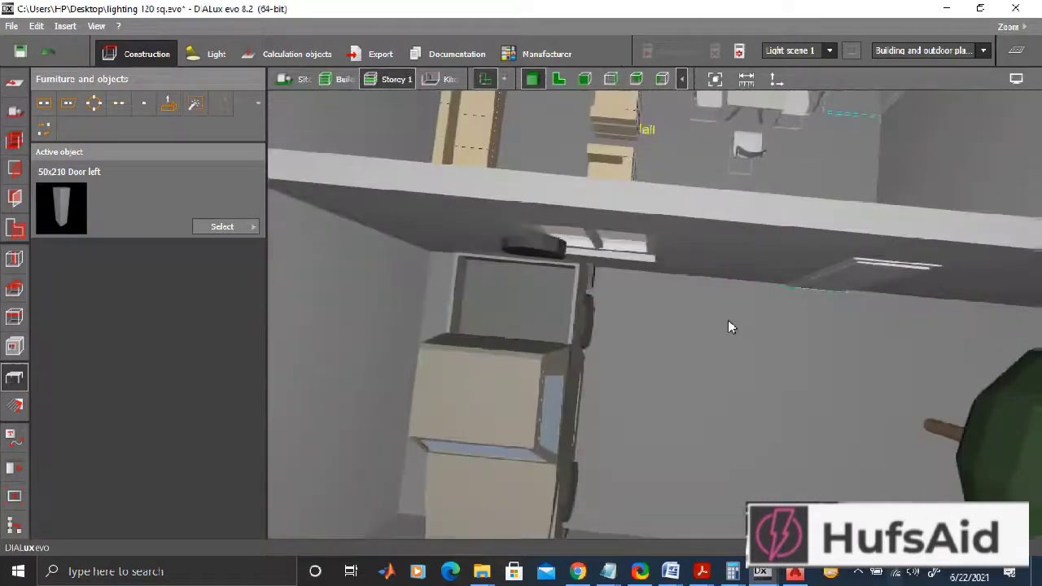
scroll(727, 319, "down", 5)
left_click_drag(826, 287, 661, 205)
key("F3")
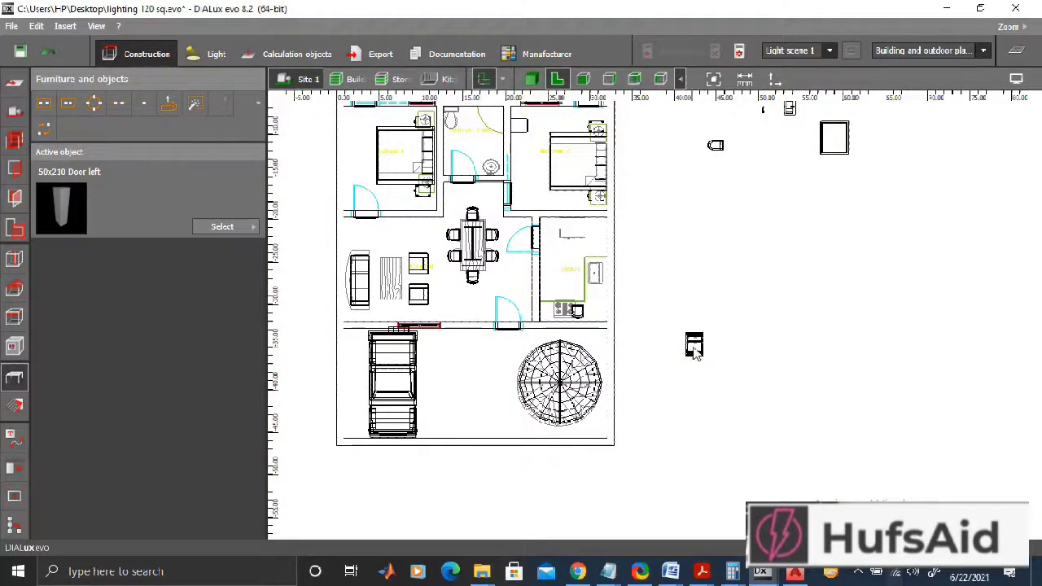
left_click(697, 347)
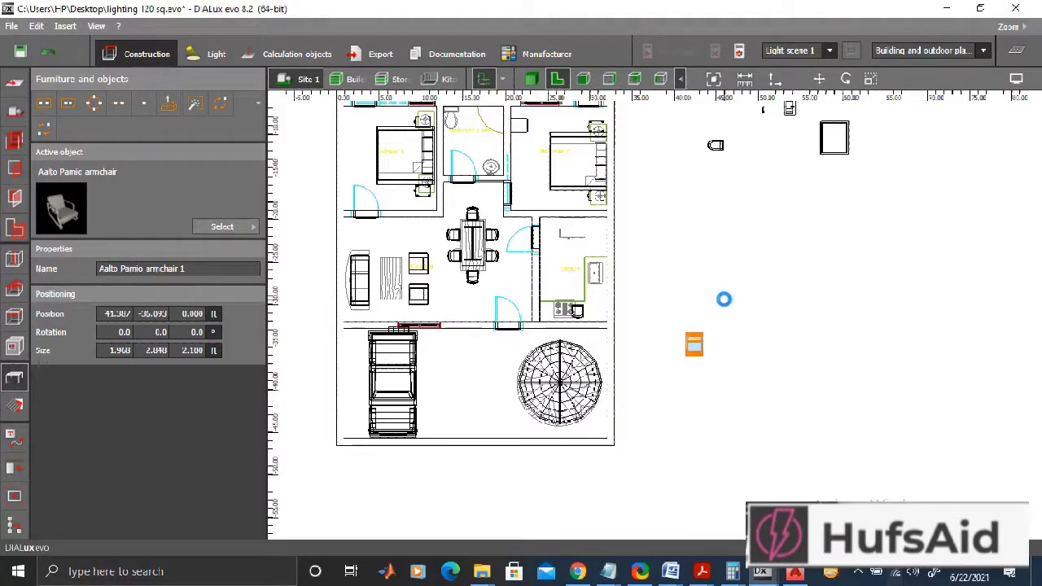
key("Delete")
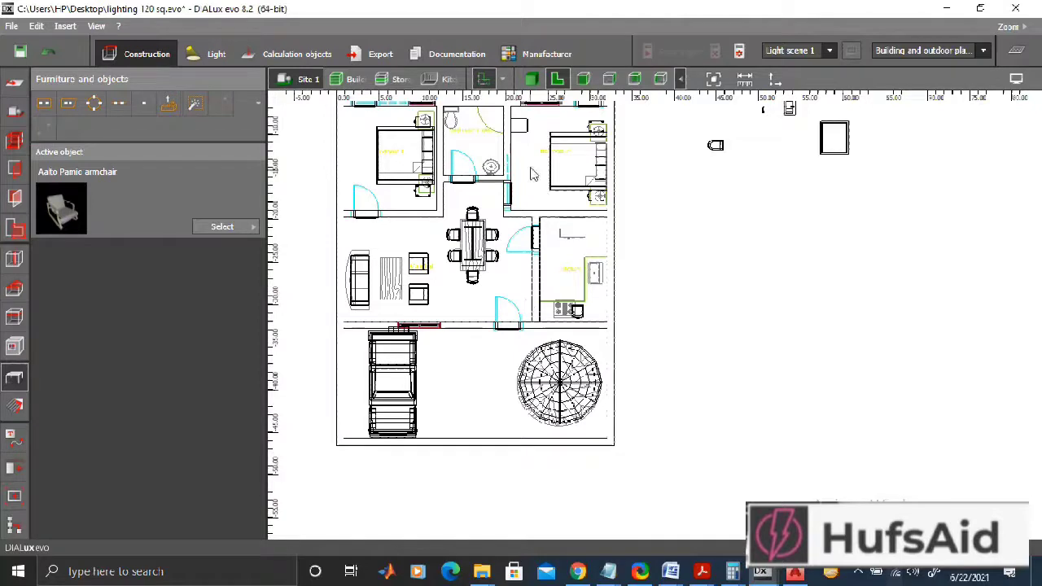
Insert a 60x90 couch table from the furniture catalogue and place it on the coffee table symbol in the Main hall.
left_click(537, 79)
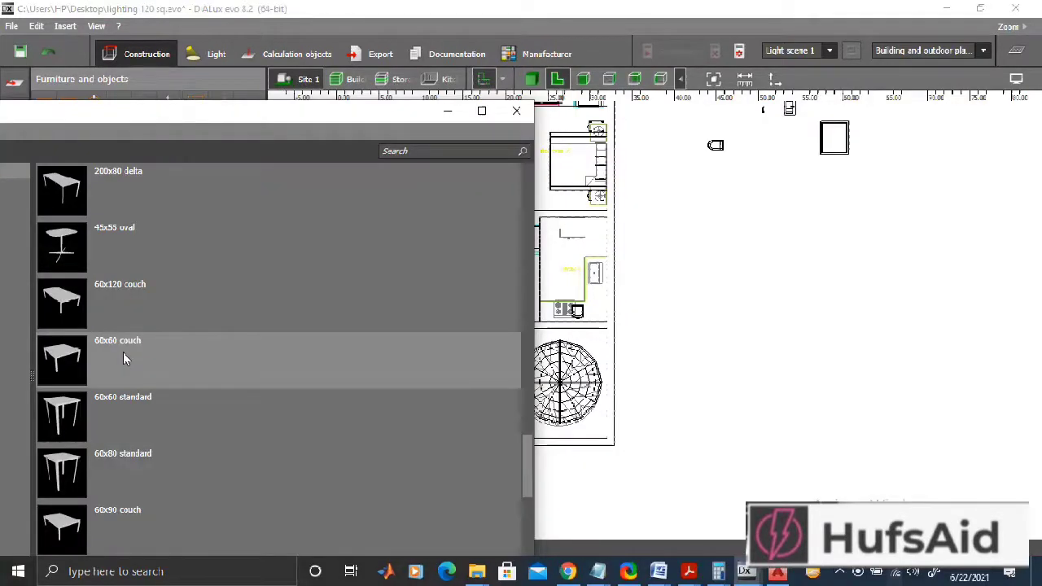
double_click(62, 530)
left_click(690, 373)
left_click_drag(690, 373, 391, 279)
left_click_drag(389, 280, 395, 278)
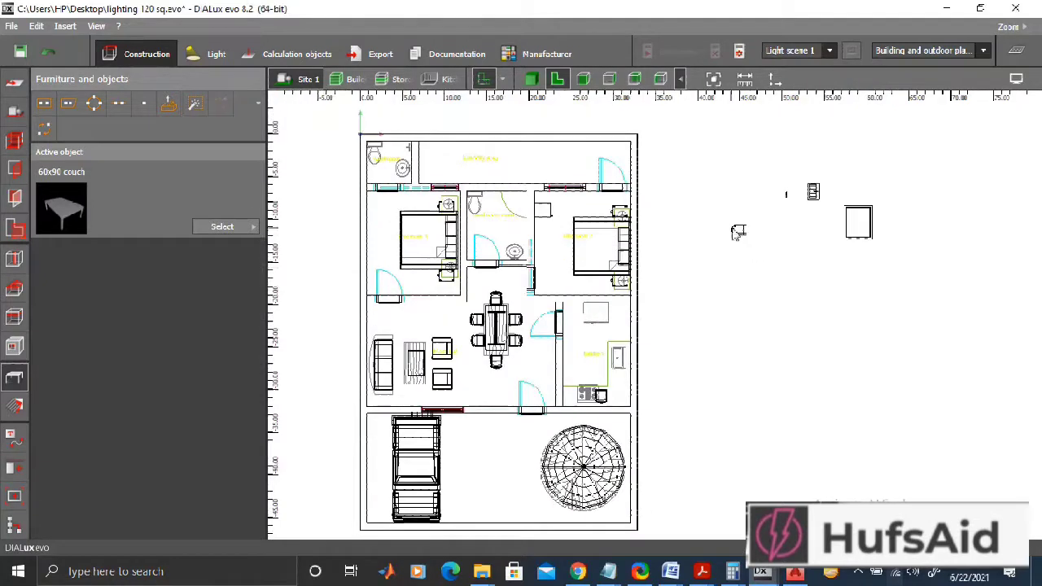
Rotate the Shower 100x120 tray to -90° about the vertical axis and move it onto the shower symbol in Washroom main.
left_click(859, 228)
right_click(860, 224)
left_click(695, 235)
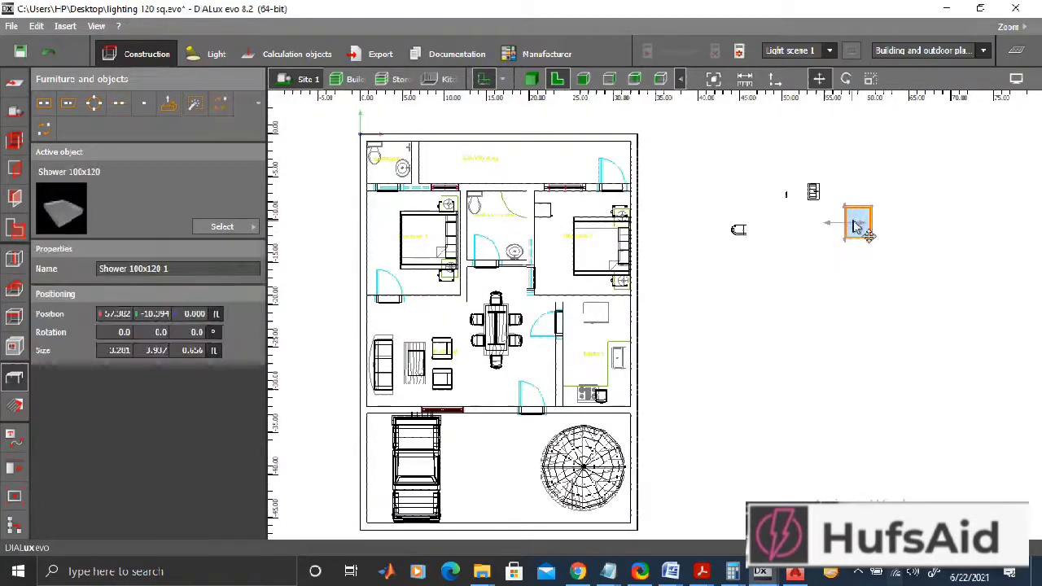
left_click_drag(853, 223, 717, 295)
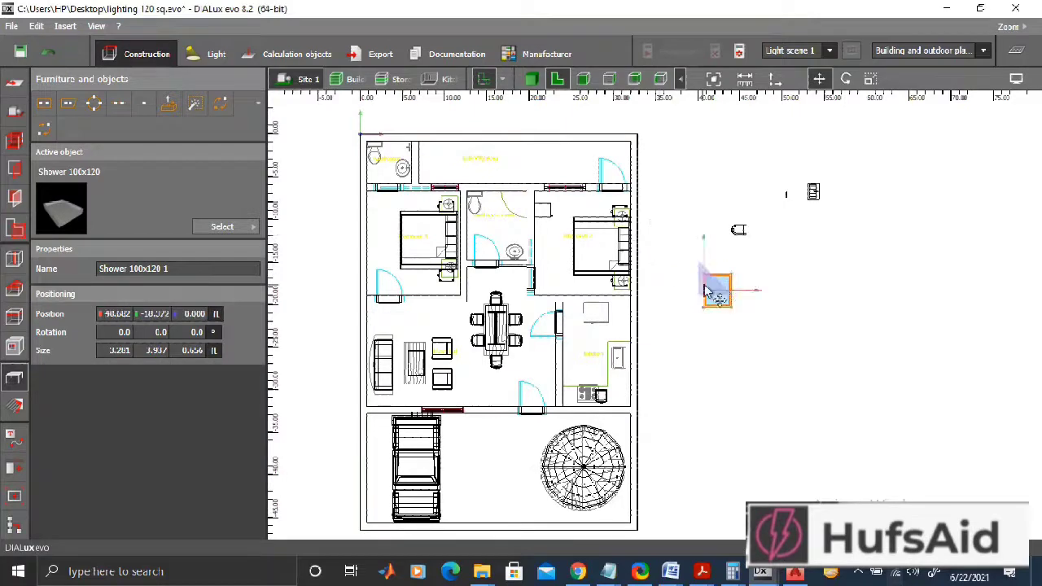
right_click(705, 291)
left_click(658, 312)
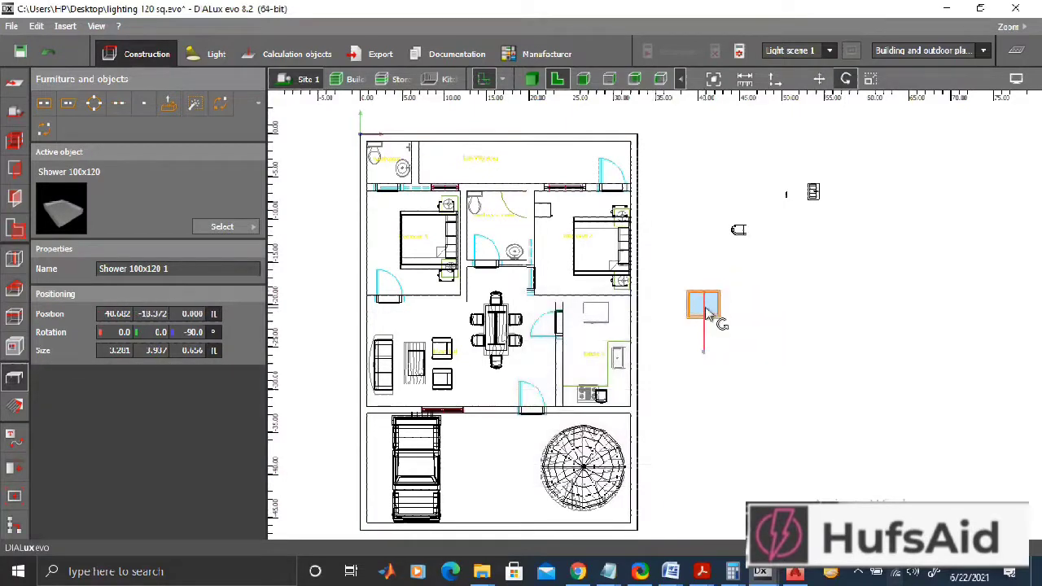
right_click(705, 309)
left_click(586, 317)
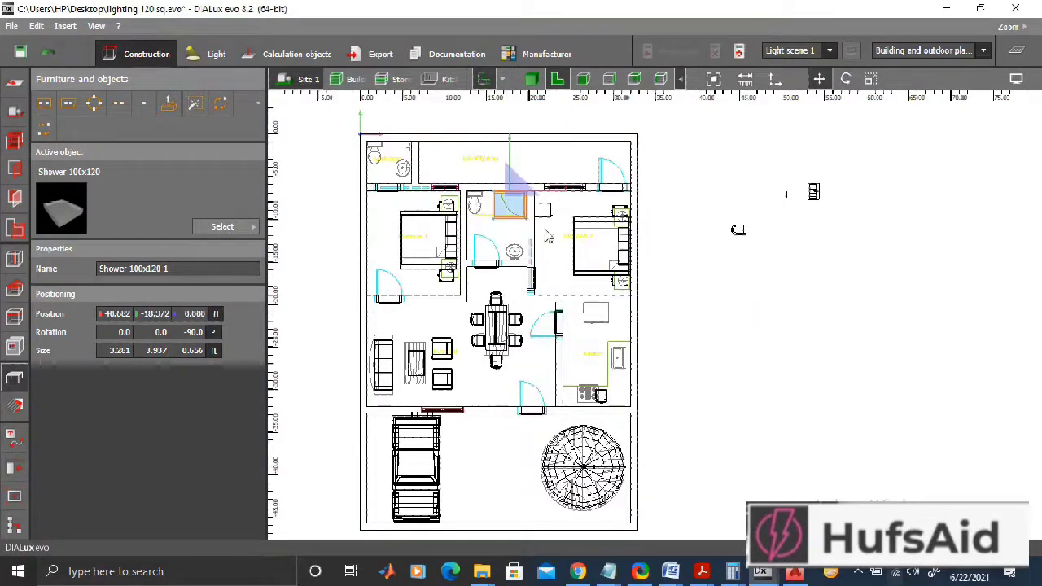
Rotate the washbasin outside the house to -90° about the vertical axis.
left_click(813, 193)
right_click(811, 192)
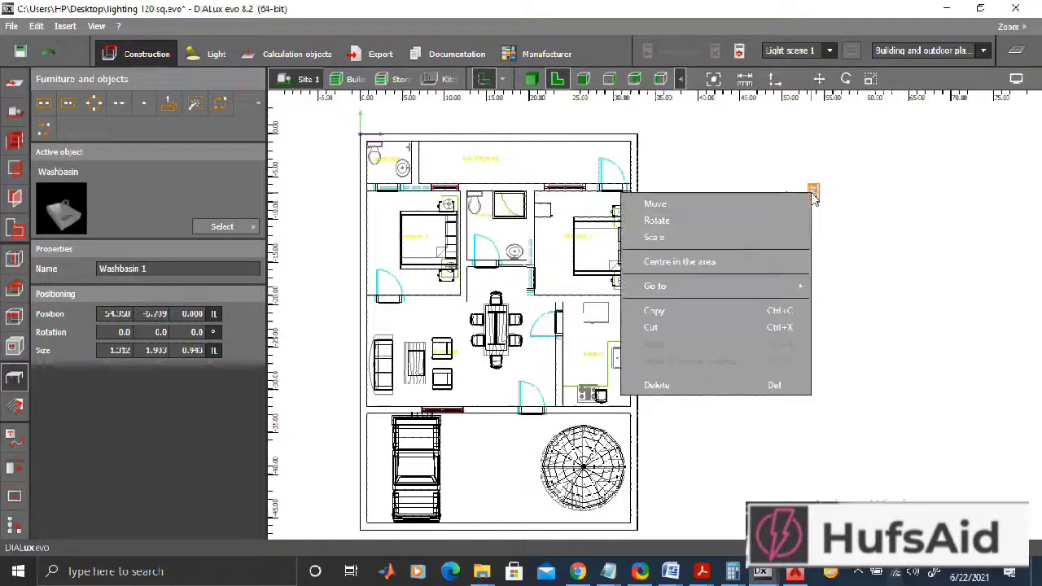
left_click(775, 219)
scroll(847, 208, "up", 6)
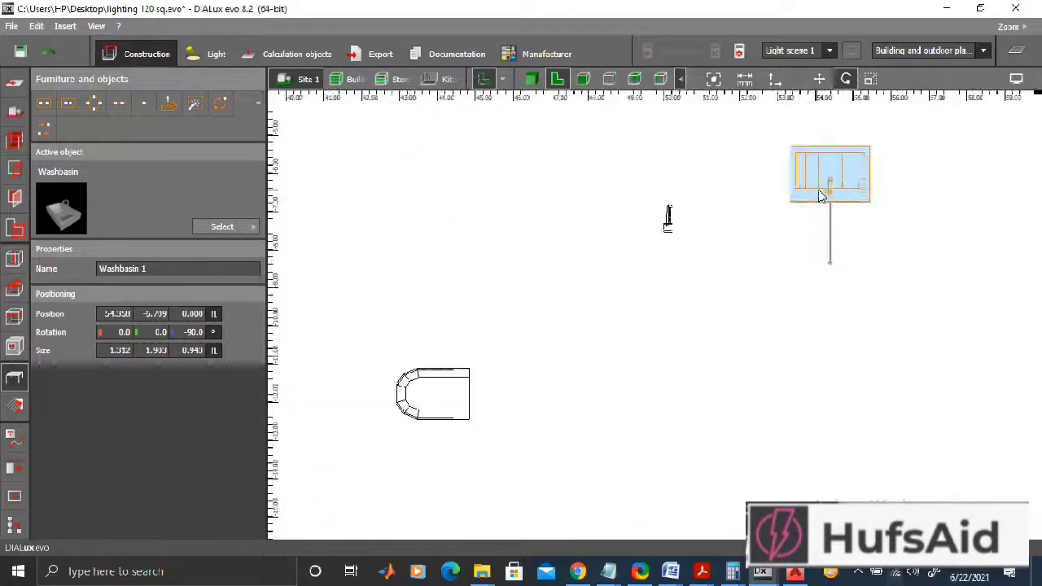
Move the rotated washbasin from outside the house onto the basin symbol in Washroom main.
right_click(847, 204)
left_click(810, 216)
left_click_drag(825, 209, 607, 326)
scroll(607, 327, "down", 3)
middle_click_drag(597, 371, 896, 323)
scroll(900, 329, "down", 3)
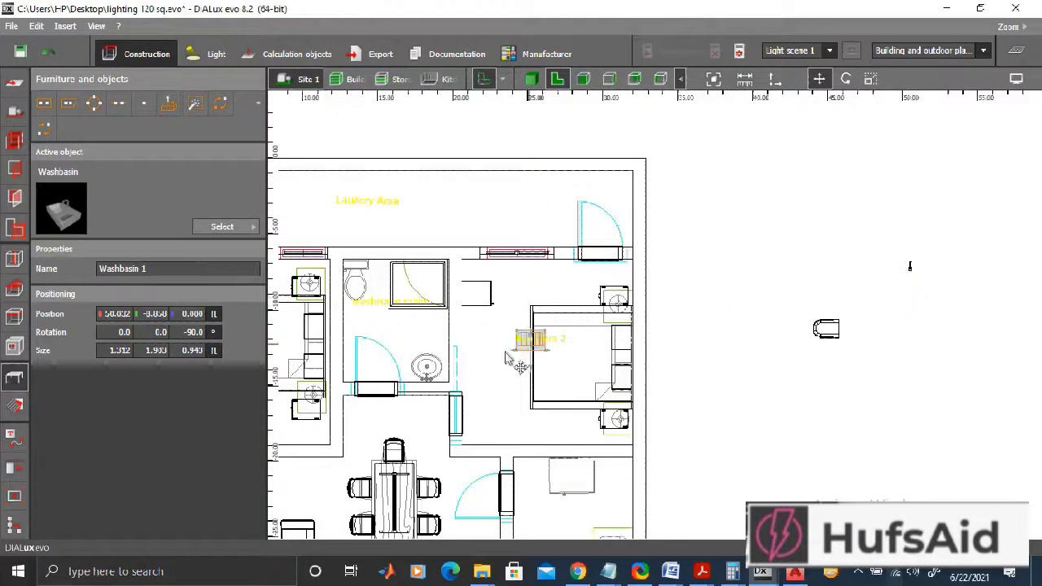
right_click(429, 368)
left_click(311, 293)
Duplicate the washbasin, place the copy on the basin symbol in the washroom beside the Laundry Area and turn it to match.
middle_click_drag(367, 309, 585, 352)
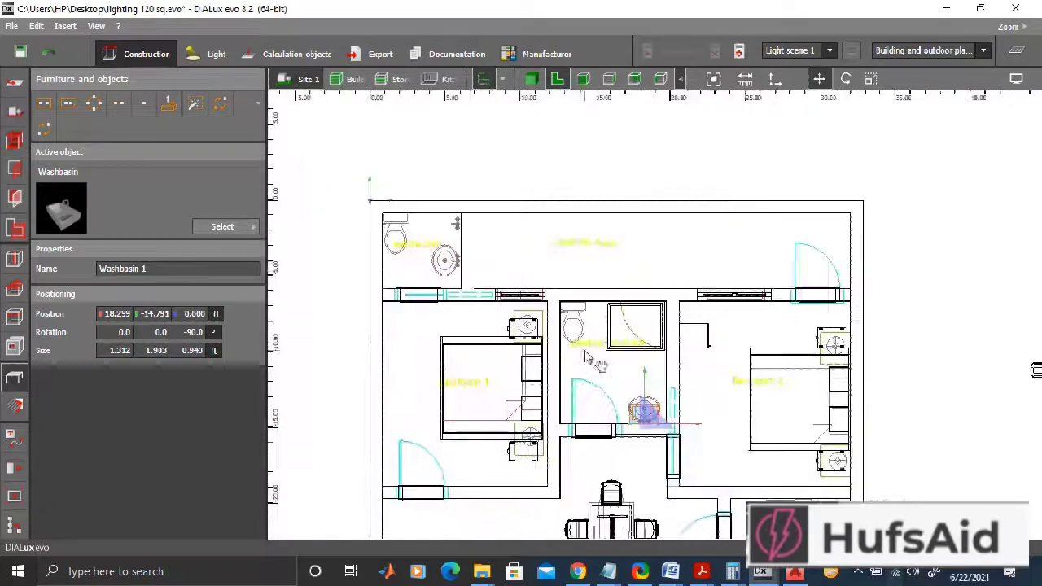
right_click(444, 271)
left_click(372, 328)
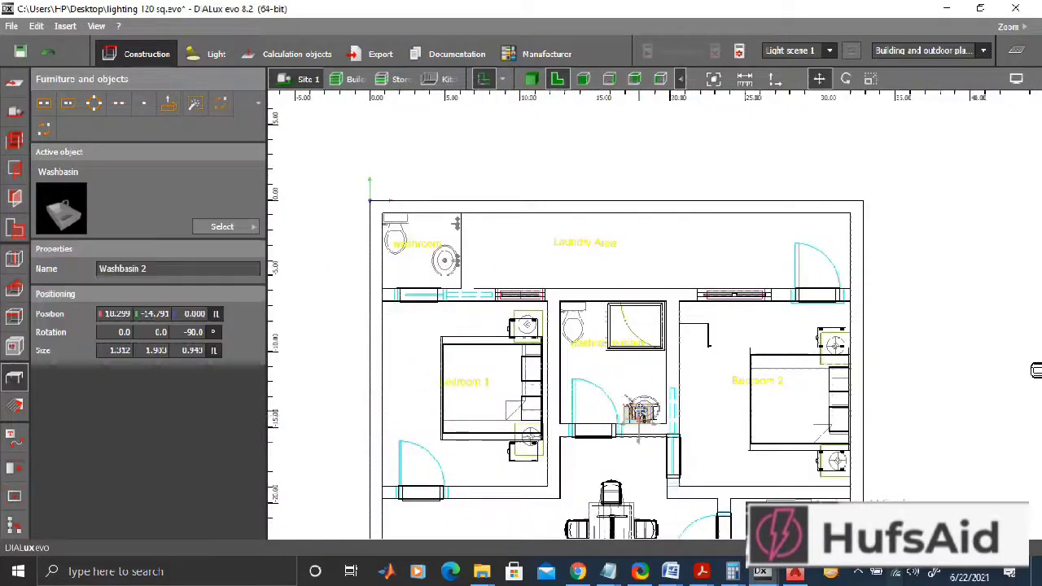
right_click(452, 265)
left_click(358, 286)
left_click_drag(486, 259, 477, 271)
right_click(442, 270)
left_click(405, 283)
Rotate the toilet outside the house to 90° about the vertical axis.
middle_click_drag(791, 361, 489, 328)
right_click(750, 349)
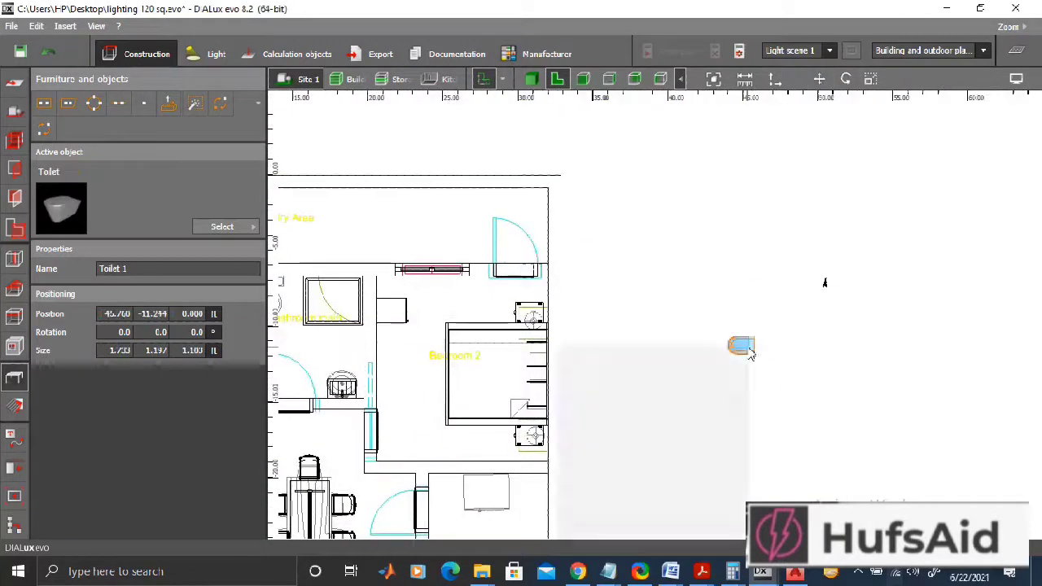
left_click(708, 373)
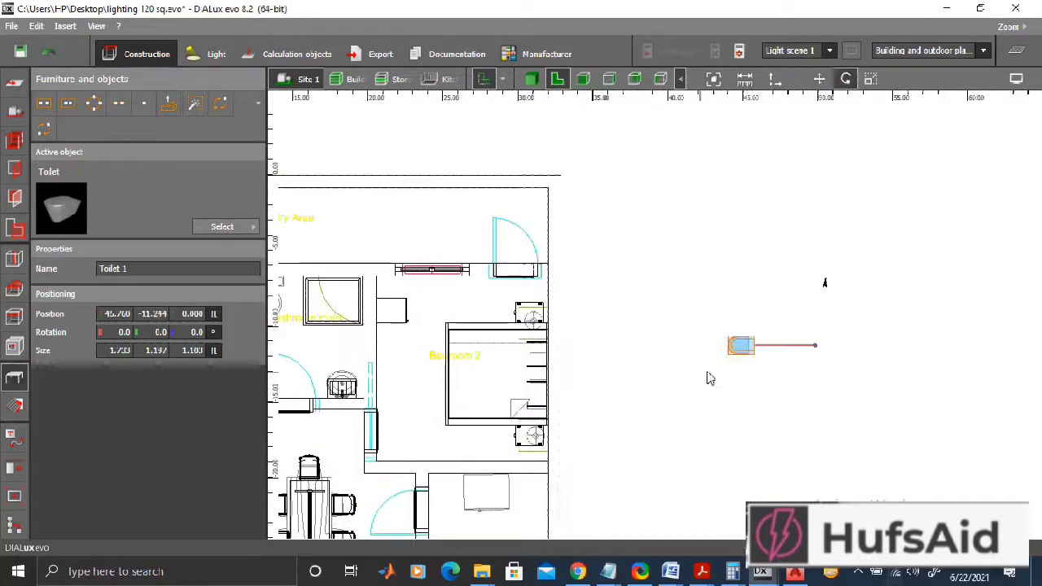
right_click(751, 353)
left_click(613, 268)
right_click(609, 267)
left_click(592, 312)
left_click(756, 358)
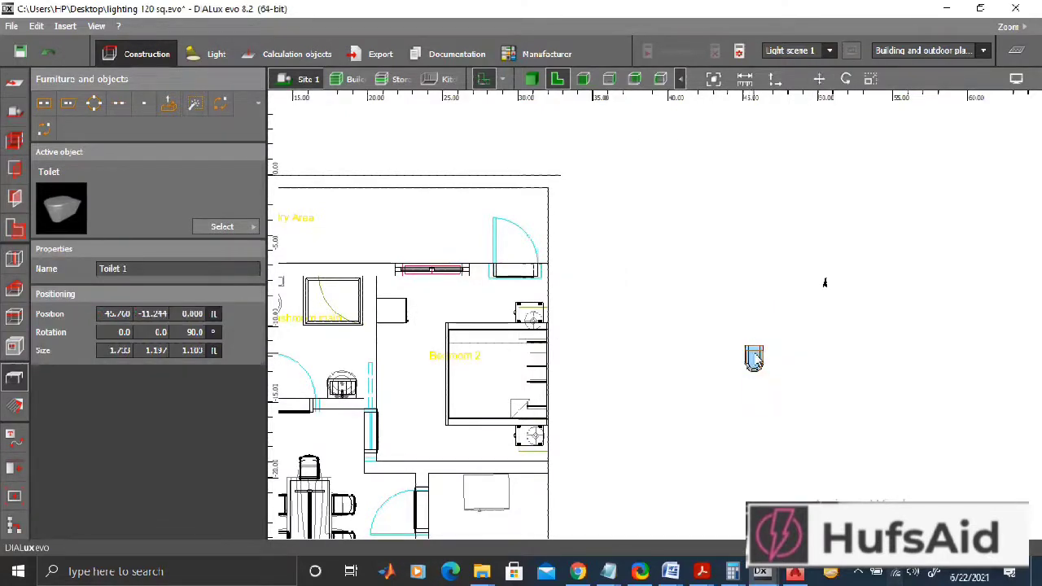
Place one of two identical rotated toilets on the toilet symbol in Washroom main, keeping the other outside the house.
right_click(756, 360)
left_click(725, 374)
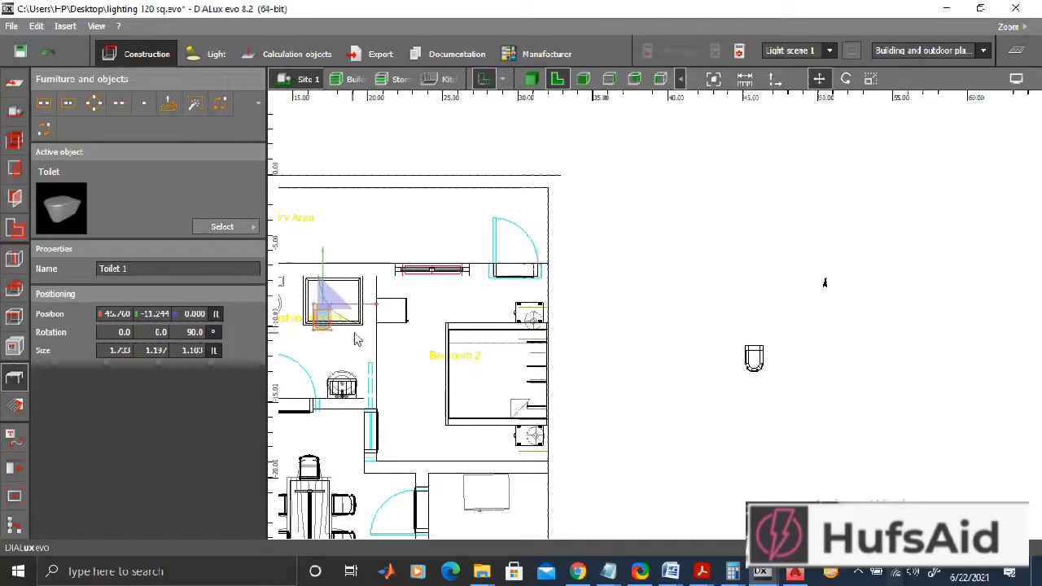
middle_click_drag(345, 324, 516, 315)
left_click_drag(495, 294, 438, 273)
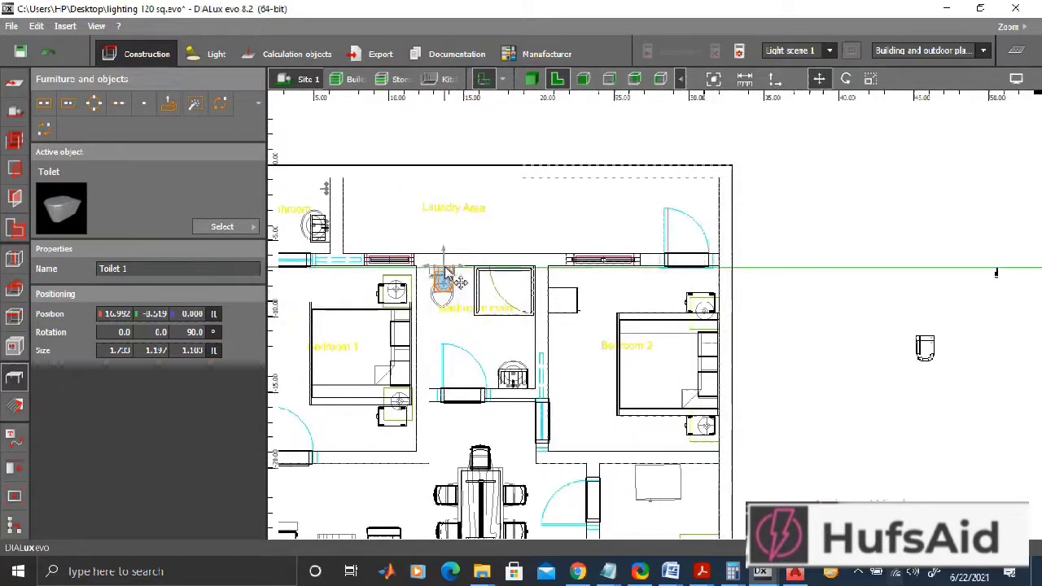
left_click(456, 281)
Move the remaining toilet from outside the house onto the toilet symbol in the washroom beside the Laundry Area.
left_click(929, 349)
right_click(927, 348)
left_click(821, 356)
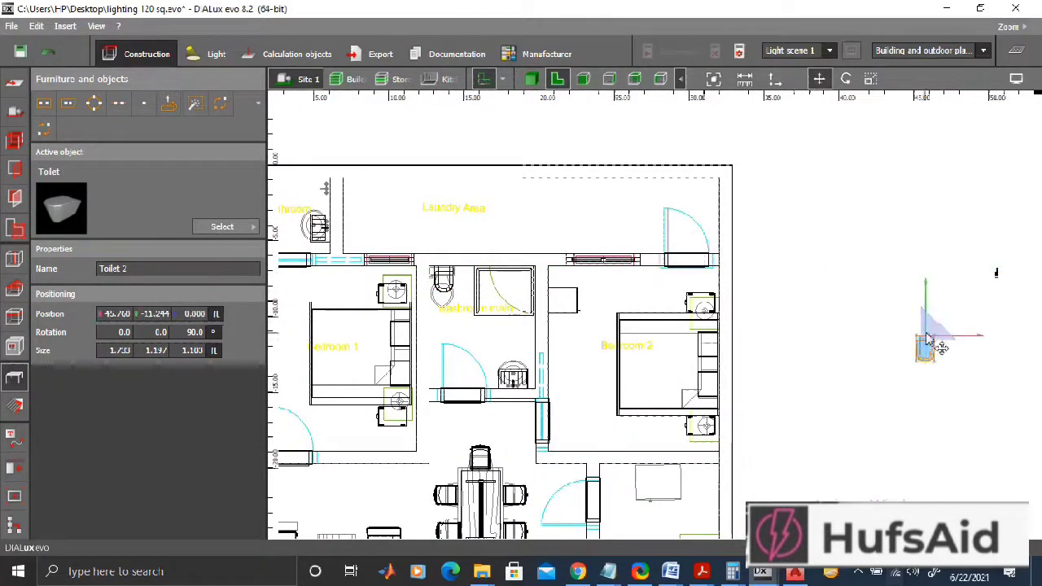
left_click_drag(929, 343, 403, 213)
middle_click_drag(403, 214, 650, 214)
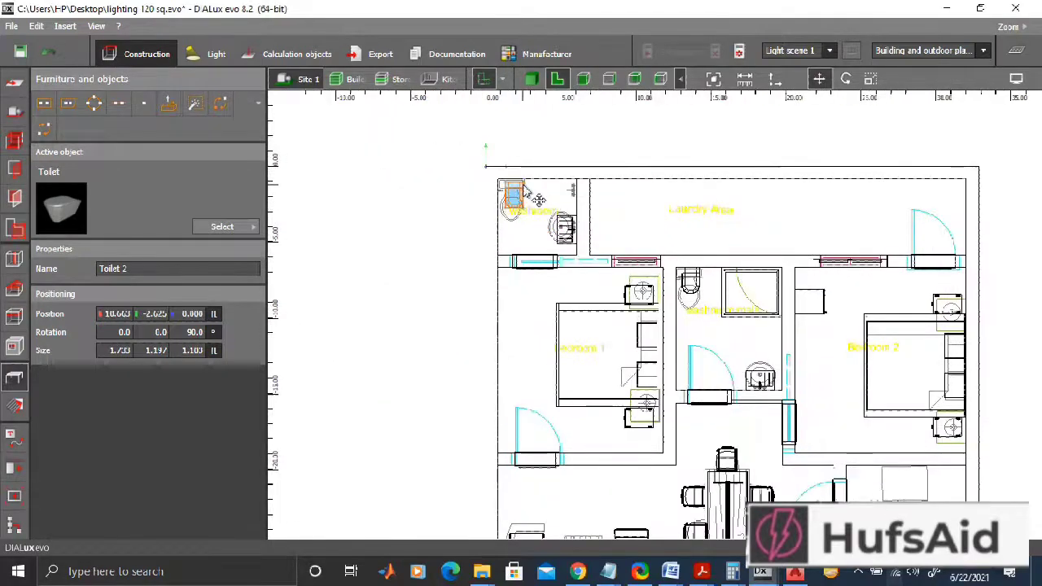
left_click_drag(520, 184, 520, 183)
Save the project and rotate the shower fittings outside the house to 90° about the vertical axis.
middle_click_drag(762, 224, 511, 218)
scroll(961, 338, "down", 1)
middle_click_drag(960, 338, 658, 313)
left_click(682, 266)
scroll(675, 266, "up", 4)
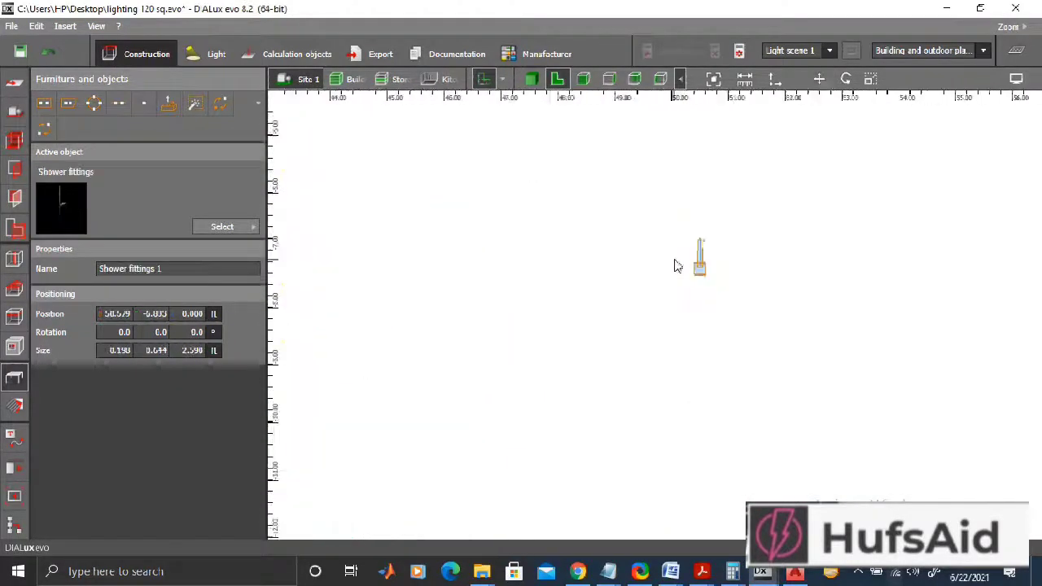
right_click(700, 276)
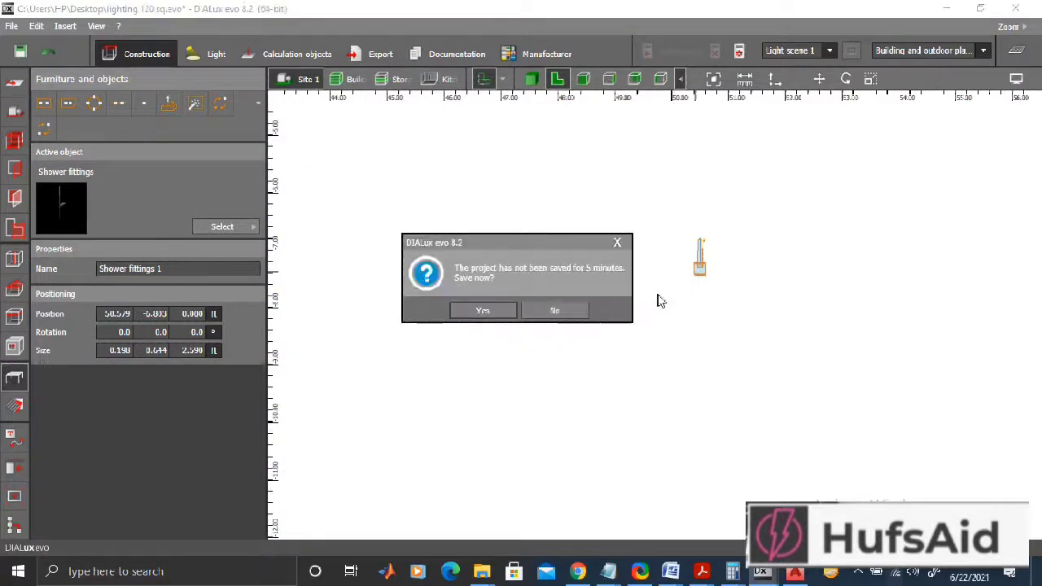
key("Return")
left_click(590, 299)
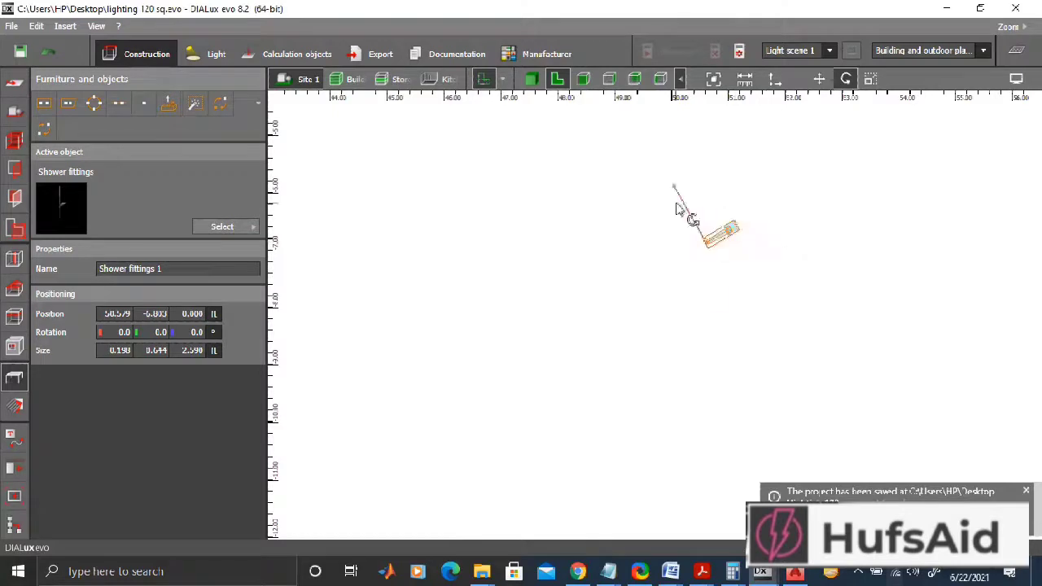
left_click(699, 208)
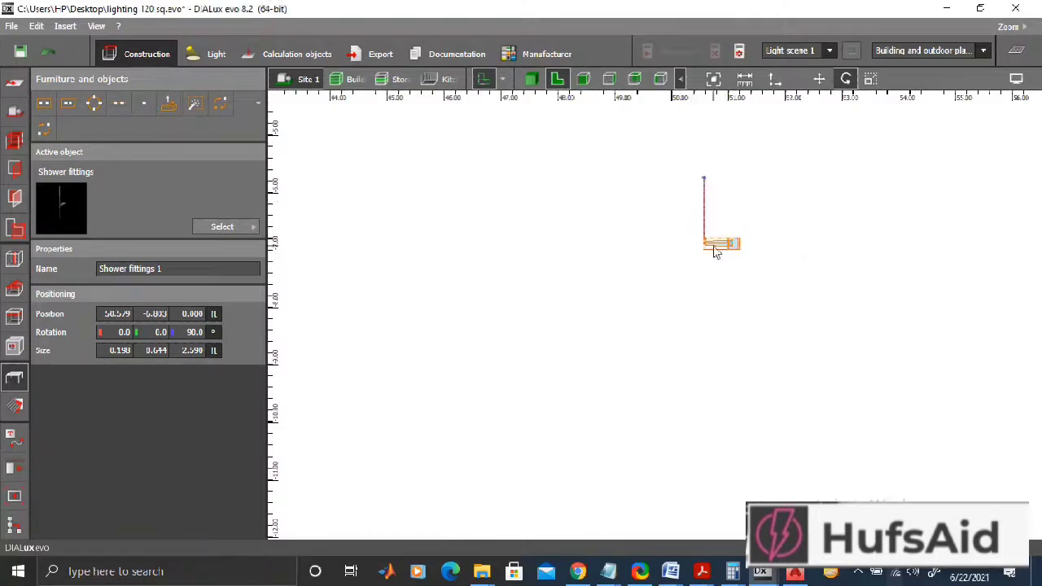
Move the shower fittings from outside the house onto the shower symbol in the washroom beside the Laundry Area.
right_click(737, 253)
left_click(633, 269)
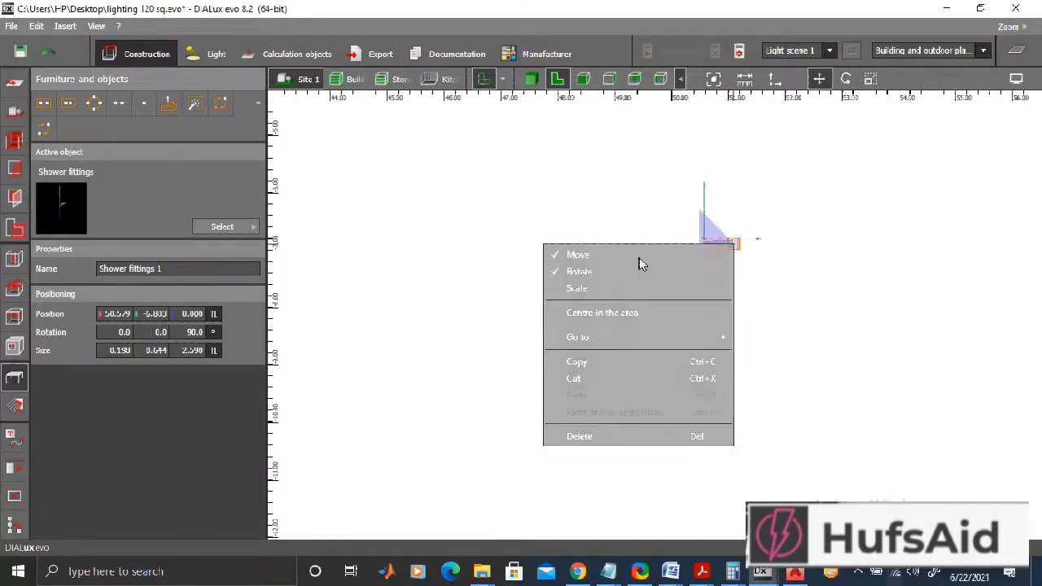
left_click_drag(730, 259, 481, 289)
scroll(481, 289, "down", 5)
middle_click_drag(447, 349, 659, 333)
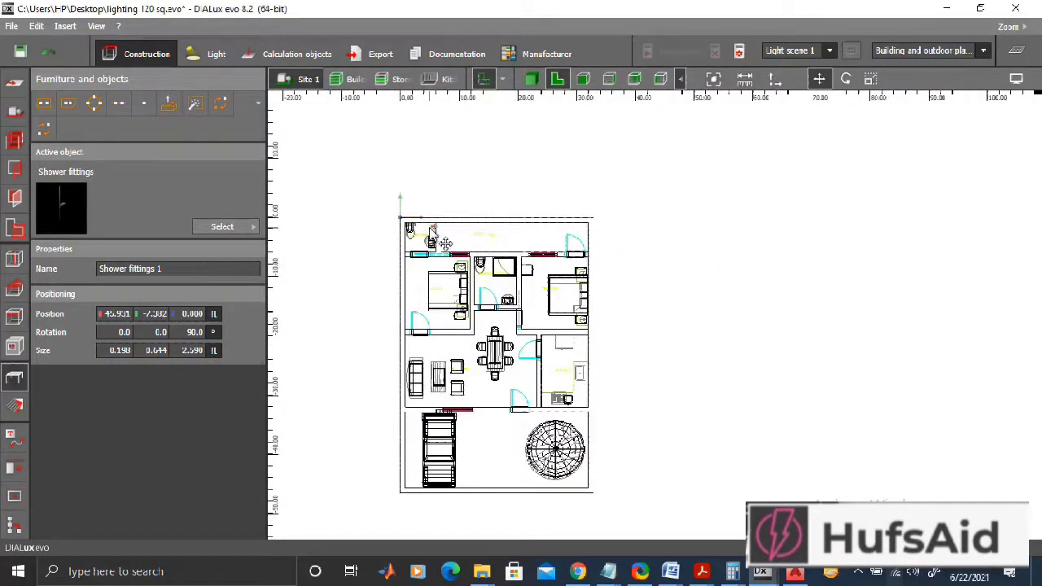
scroll(439, 240, "up", 6)
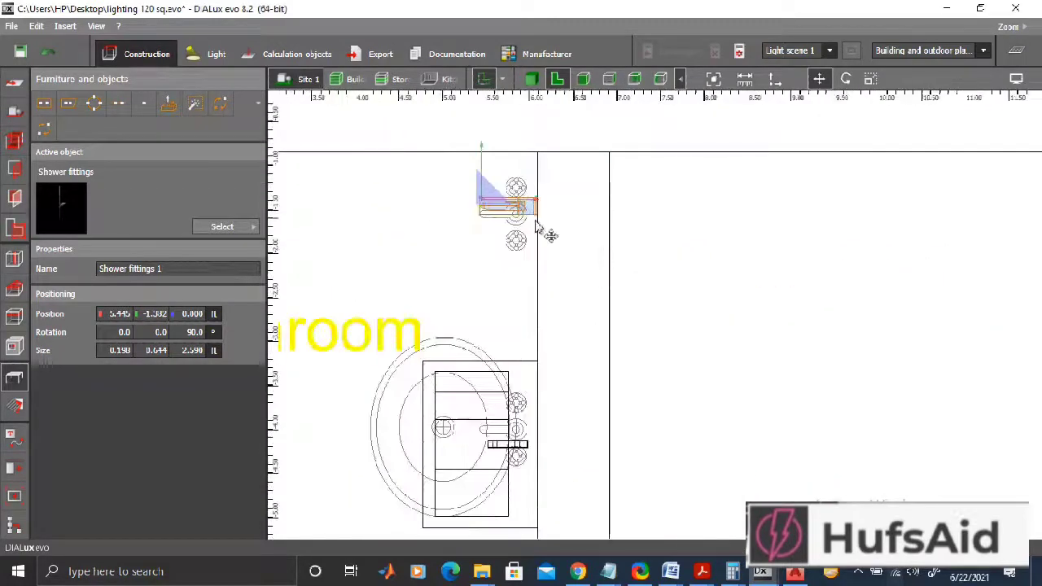
scroll(544, 232, "up", 5)
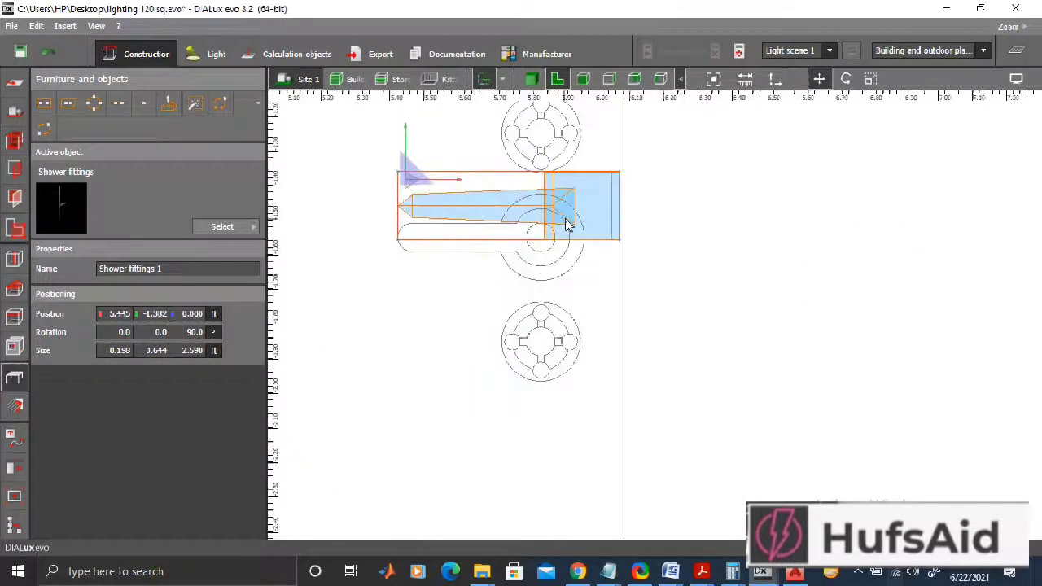
key("Escape")
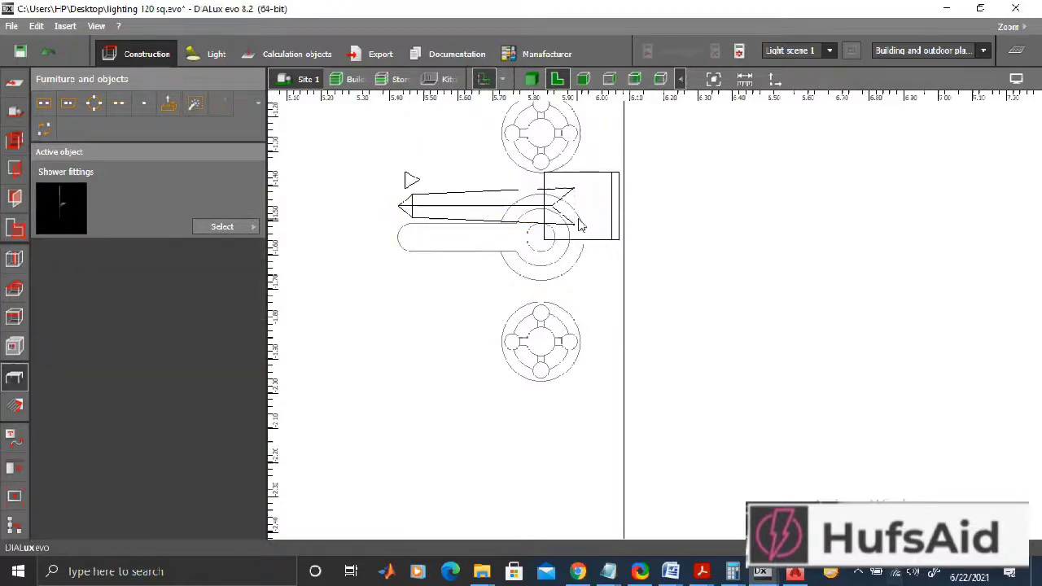
scroll(603, 257, "down", 10)
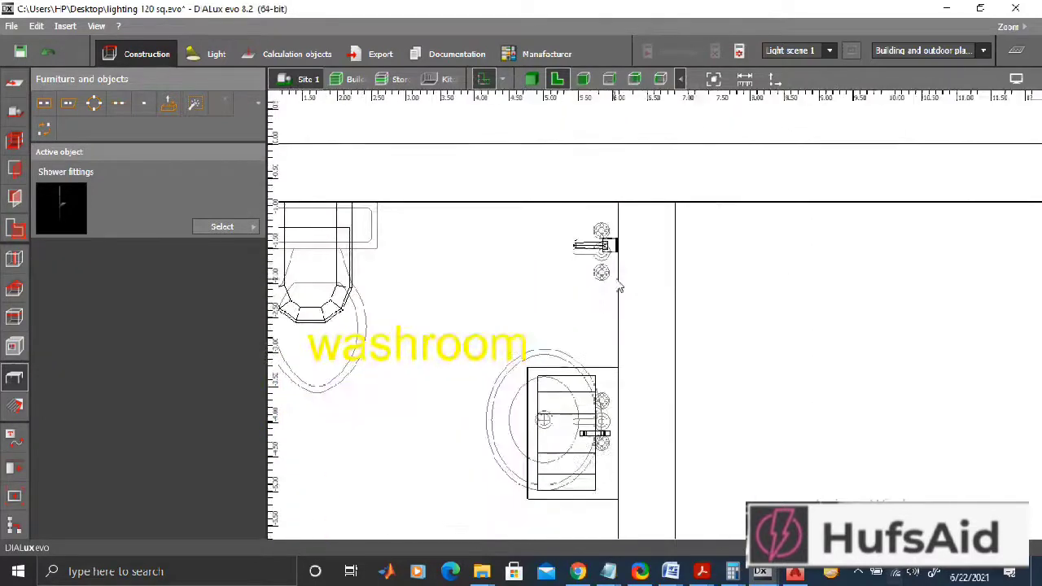
Duplicate the shower fittings in the washroom beside the Laundry Area with copy and paste.
left_click(606, 252)
right_click(607, 254)
left_click(517, 372)
middle_click_drag(777, 415, 570, 134)
middle_click_drag(850, 332, 608, 324)
right_click(732, 308)
left_click(619, 460)
Rotate the copied shower fittings to -180° about the vertical axis.
scroll(640, 297, "down", 5)
scroll(446, 175, "up", 2)
right_click(447, 143)
key("Escape")
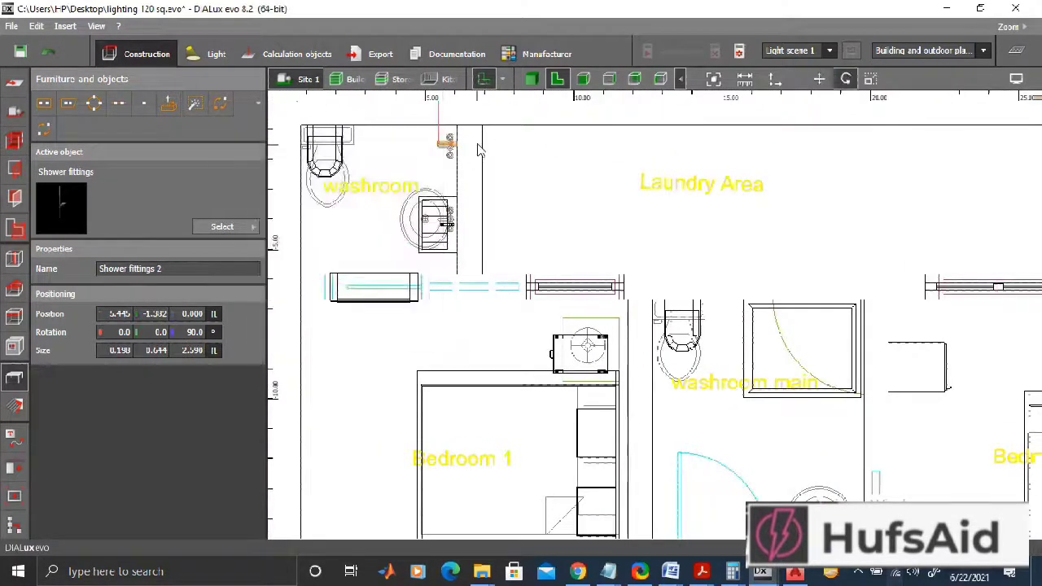
scroll(446, 139, "down", 2)
left_click_drag(438, 110, 417, 142)
scroll(456, 137, "up", 3)
key("Escape")
Move the copied shower fittings into the shower tray in Washroom main, near its back wall.
right_click(414, 111)
left_click(397, 116)
left_click_drag(438, 145, 783, 392)
middle_click_drag(849, 387, 723, 306)
left_click_drag(724, 314, 690, 342)
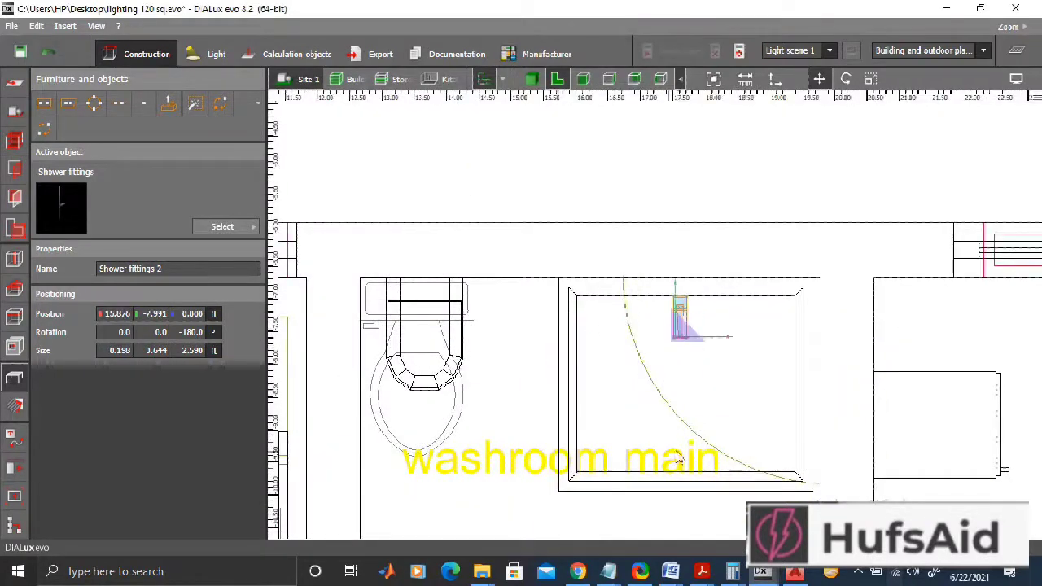
Rotate the jeep in the front yard to -90° about the vertical axis and move it farther from the tree.
scroll(664, 370, "down", 5)
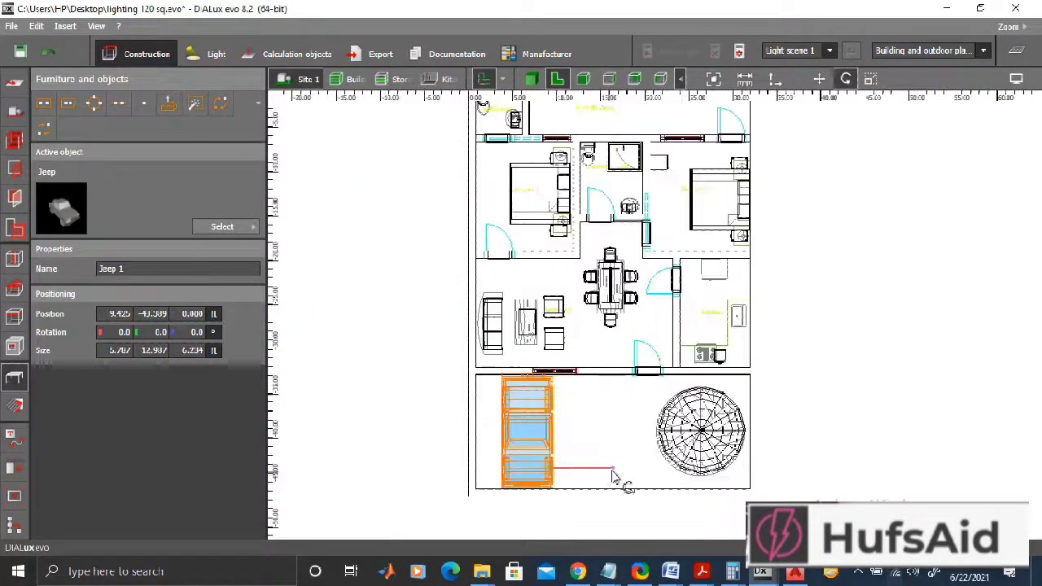
left_click_drag(613, 474, 553, 477)
left_click(593, 463)
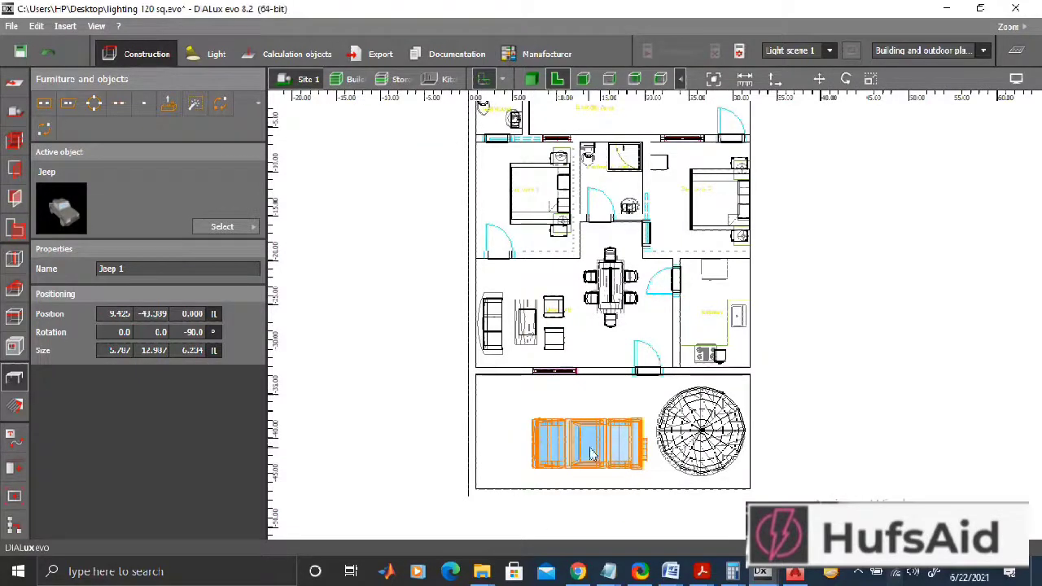
right_click(587, 443)
left_click(426, 254)
left_click(586, 448)
right_click(583, 434)
left_click(486, 255)
Examine Storey 1 in 3D, including the jeep in the yard and the shower fittings in Washroom main.
left_click(532, 79)
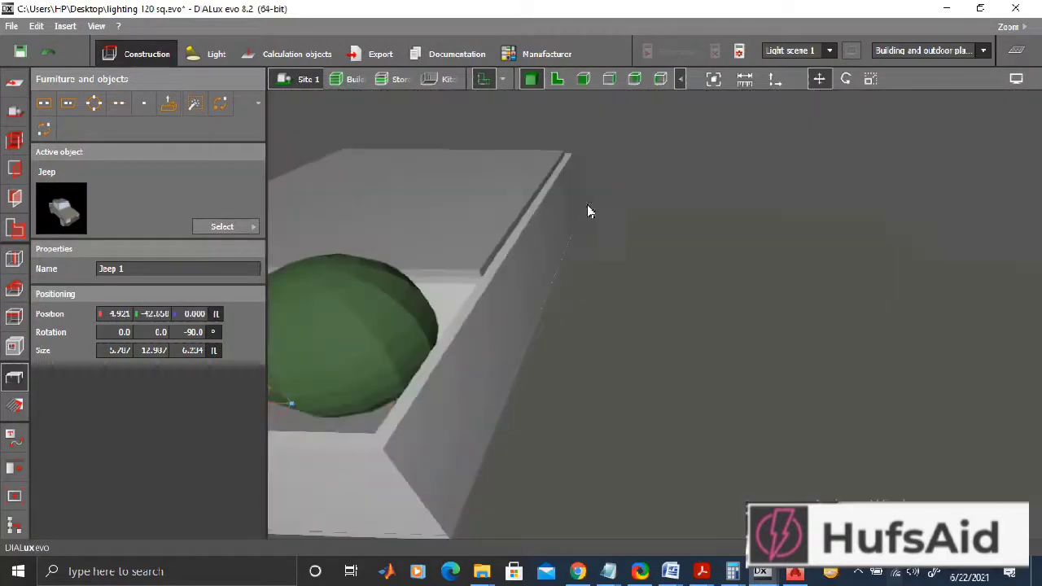
scroll(587, 209, "down", 3)
left_click(603, 363)
left_click(393, 77)
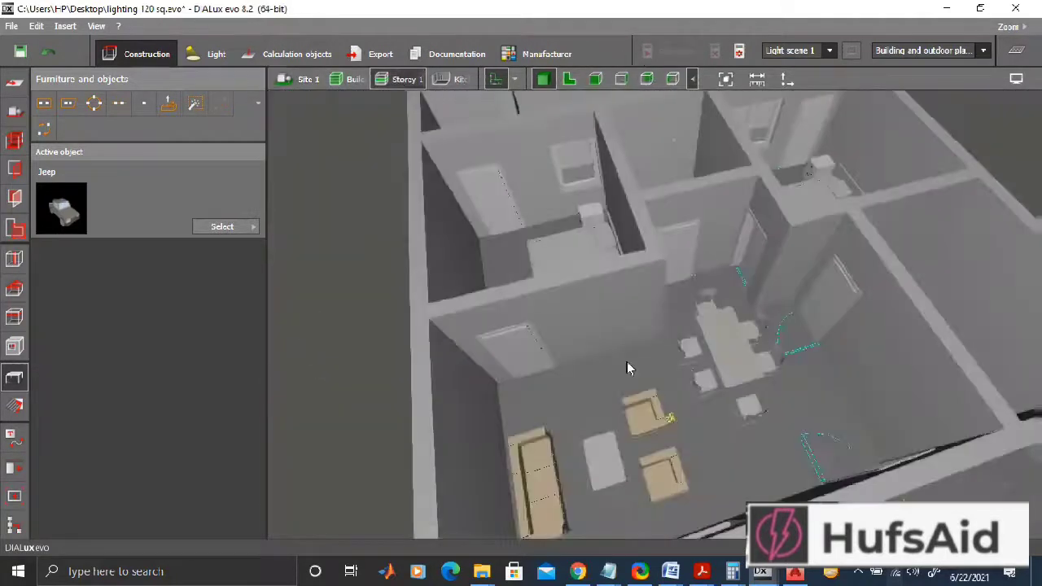
scroll(629, 363, "down", 3)
right_click_drag(666, 427, 561, 415)
left_click_drag(562, 413, 619, 383)
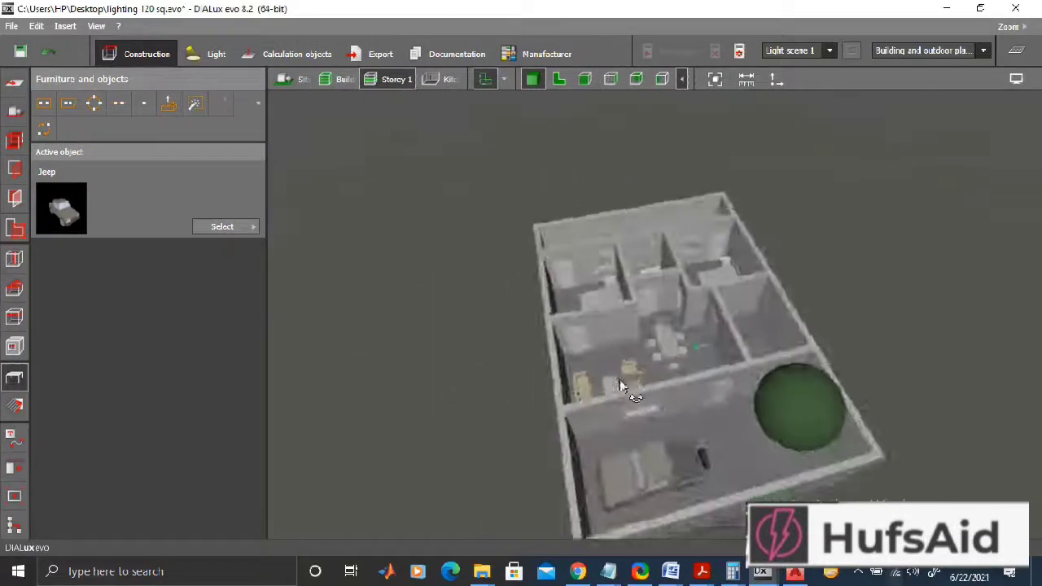
scroll(607, 410, "up", 10)
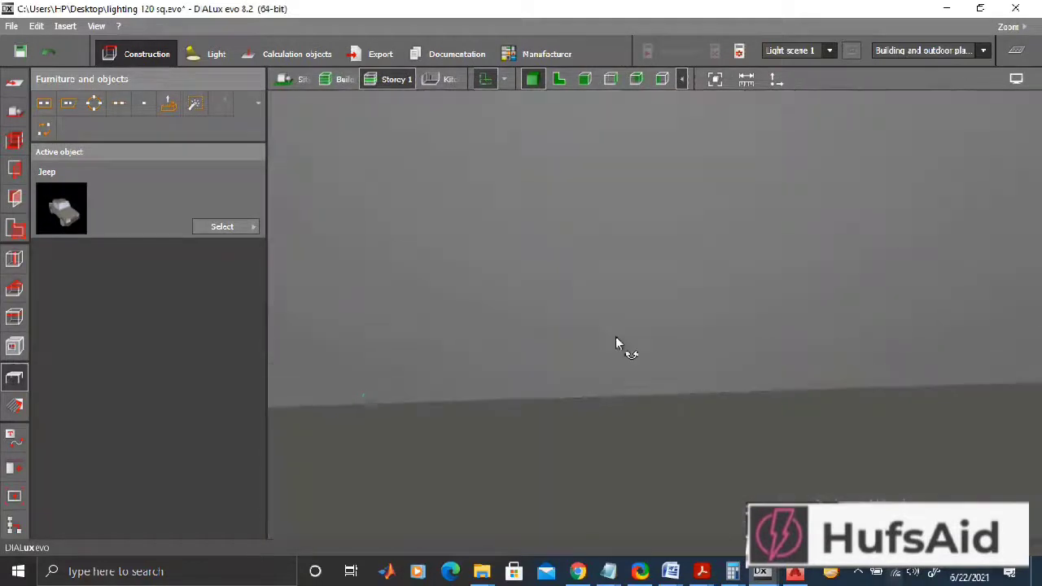
left_click_drag(616, 337, 615, 381)
scroll(616, 388, "up", 10)
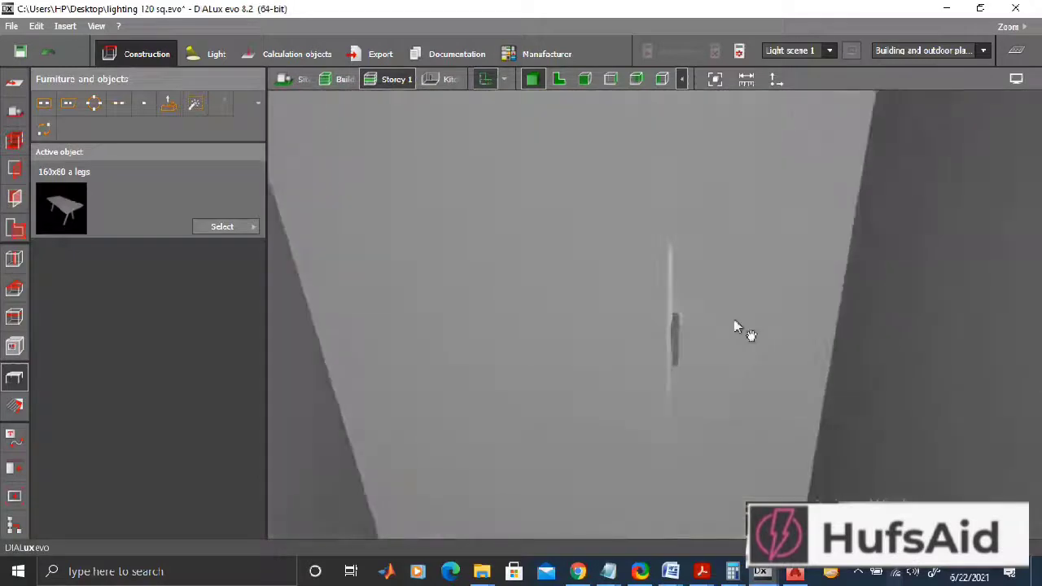
middle_click_drag(734, 325, 672, 314)
scroll(562, 281, "up", 3)
scroll(567, 289, "down", 1)
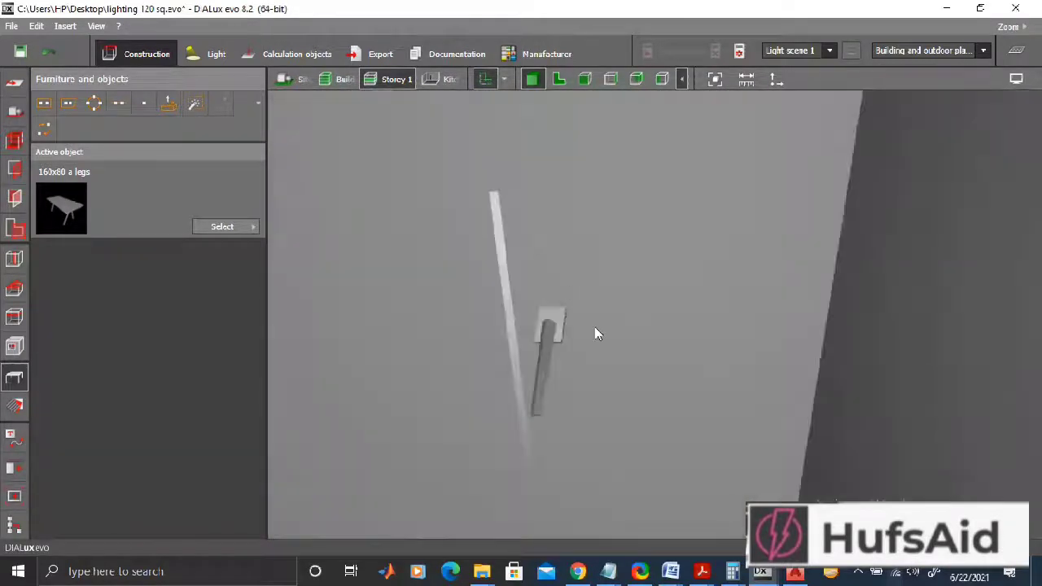
scroll(568, 295, "down", 3)
Rotate the shower fittings in Washroom main to 0° about the vertical axis and move them against the shower's back wall.
left_click(559, 321)
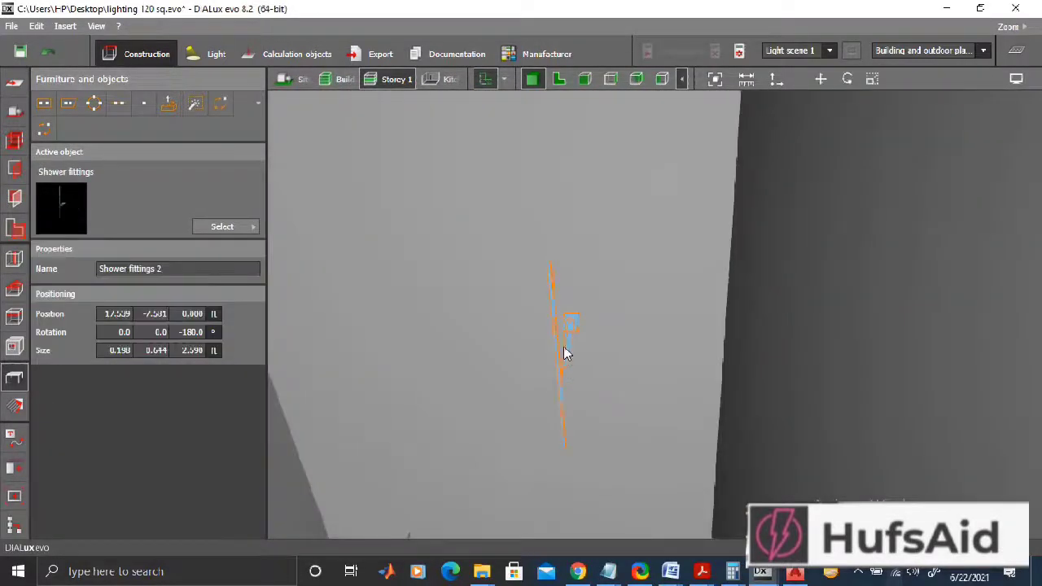
left_click(558, 79)
left_click(424, 349)
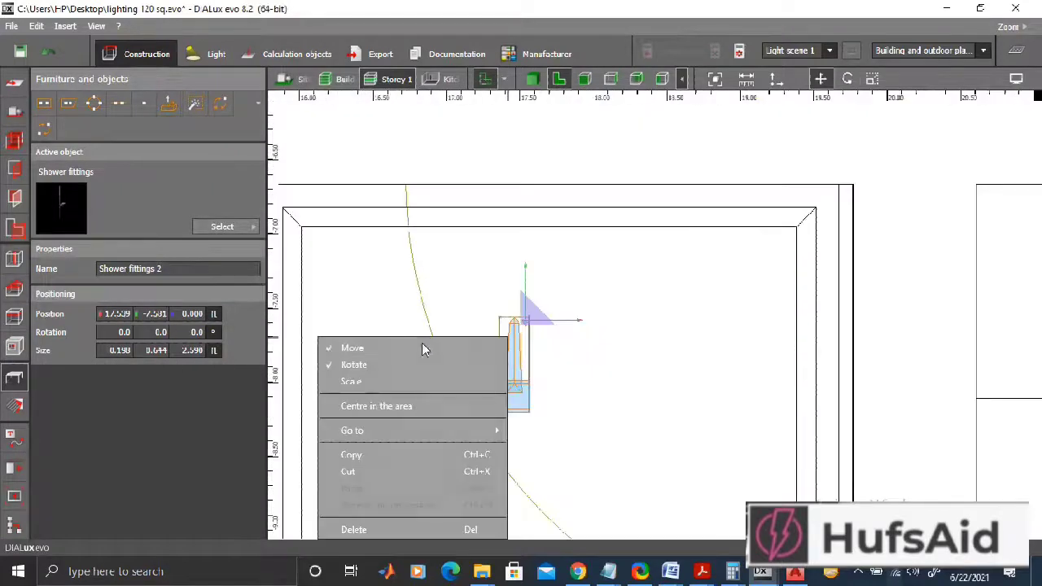
left_click_drag(530, 316, 559, 234)
left_click(535, 81)
scroll(575, 189, "down", 3)
scroll(669, 299, "down", 3)
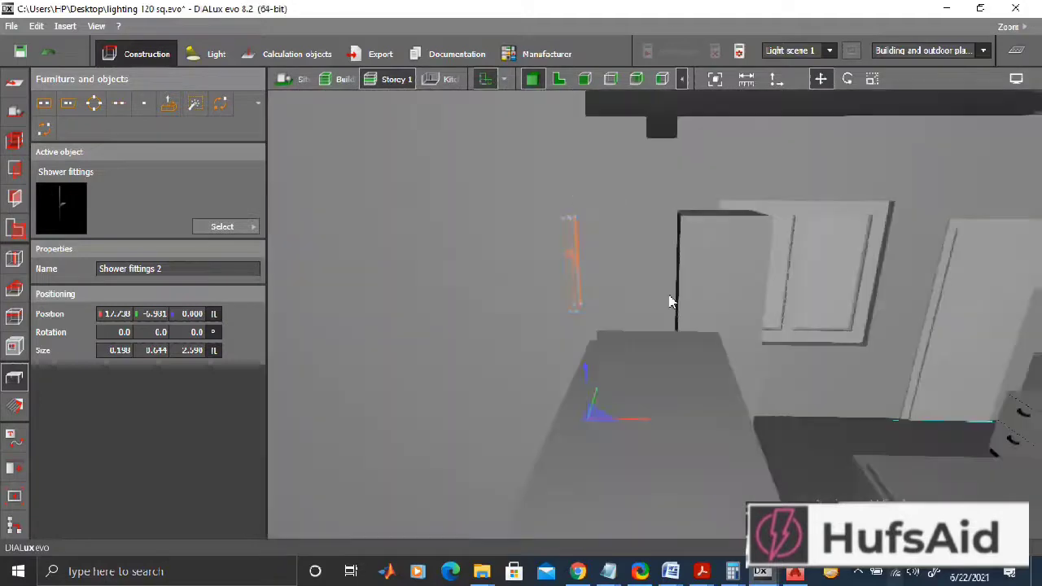
left_click_drag(626, 341, 573, 386)
left_click(595, 400)
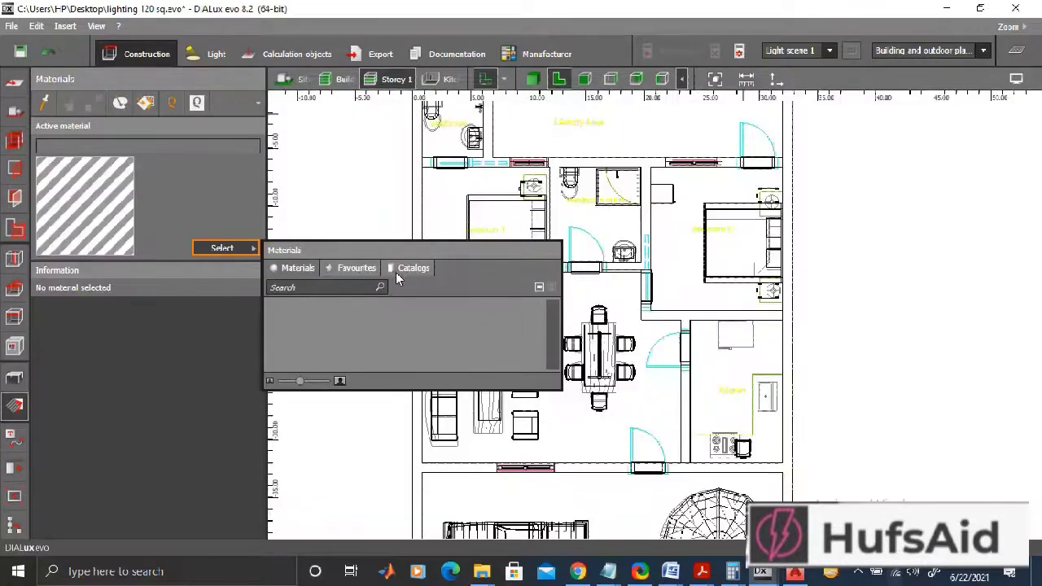
Browse the indoor window textures in the DIALux material catalog, and save the project.
left_click(407, 269)
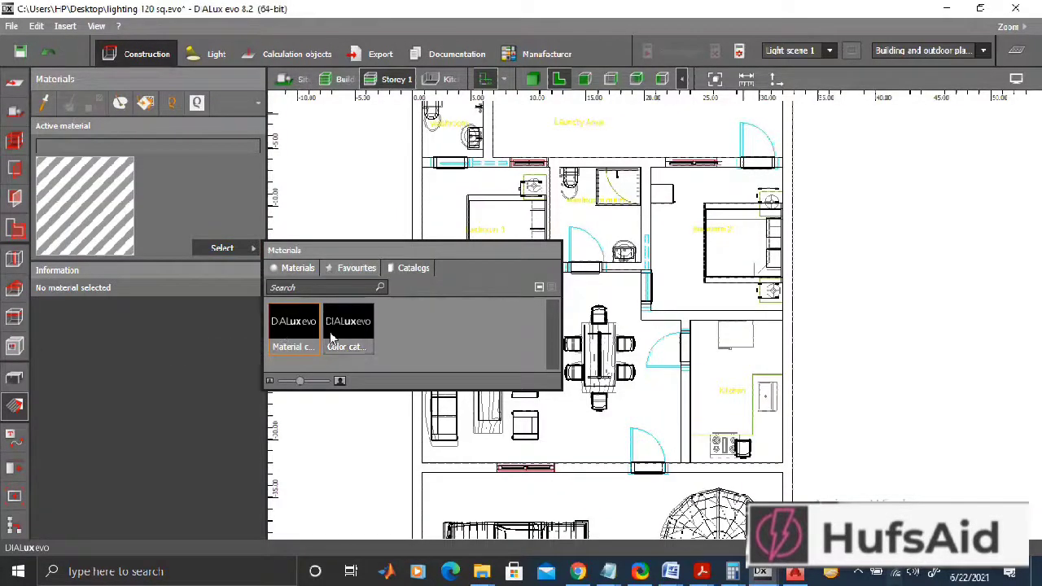
left_click(291, 328)
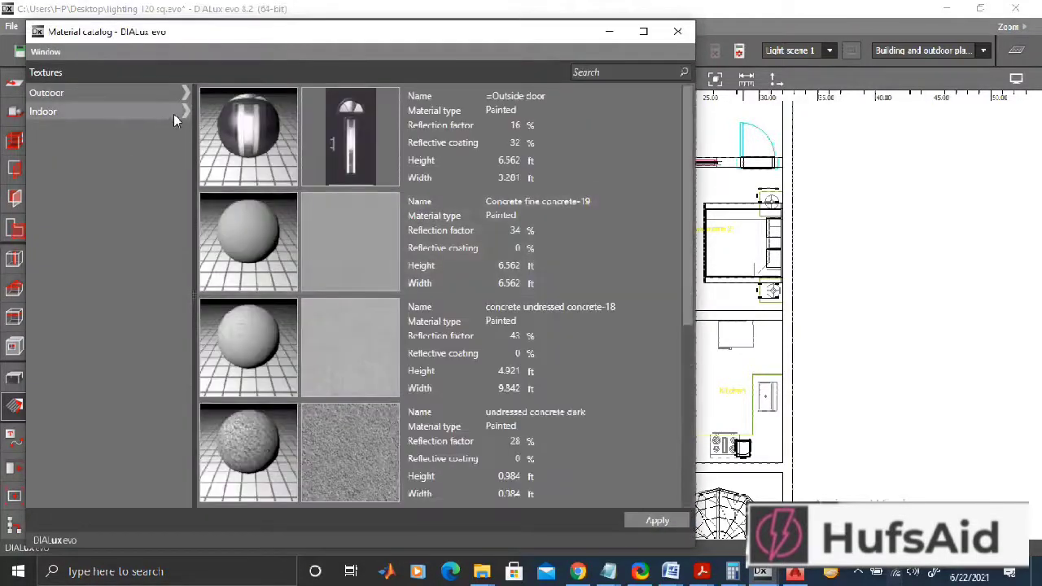
left_click(174, 114)
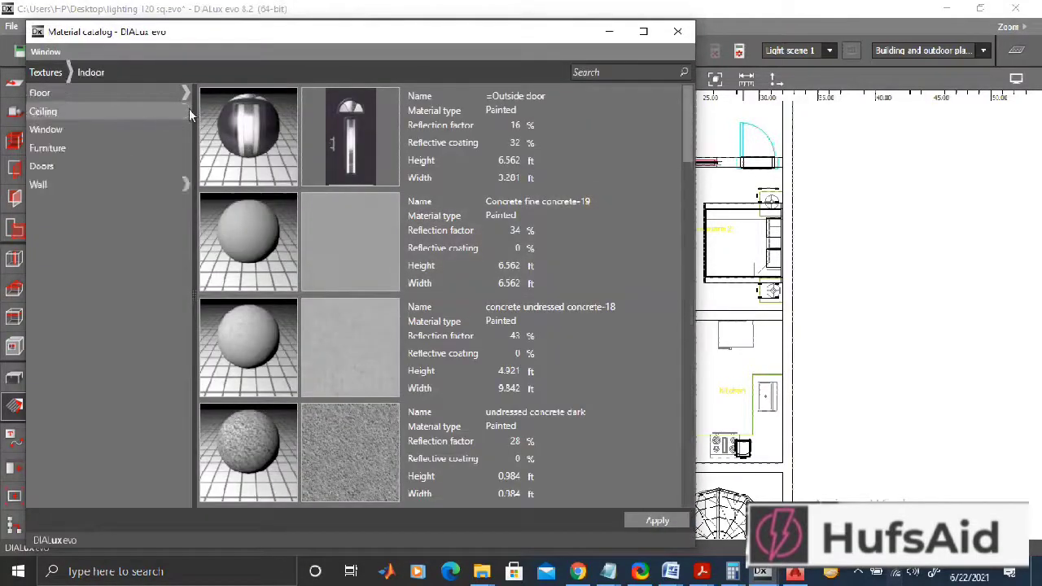
left_click(68, 135)
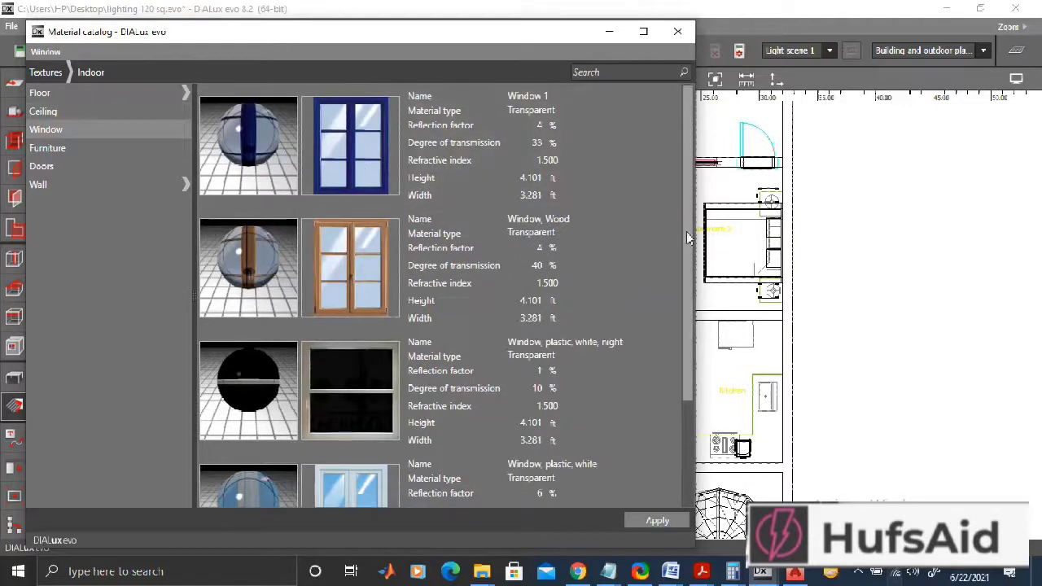
scroll(529, 273, "down", 2)
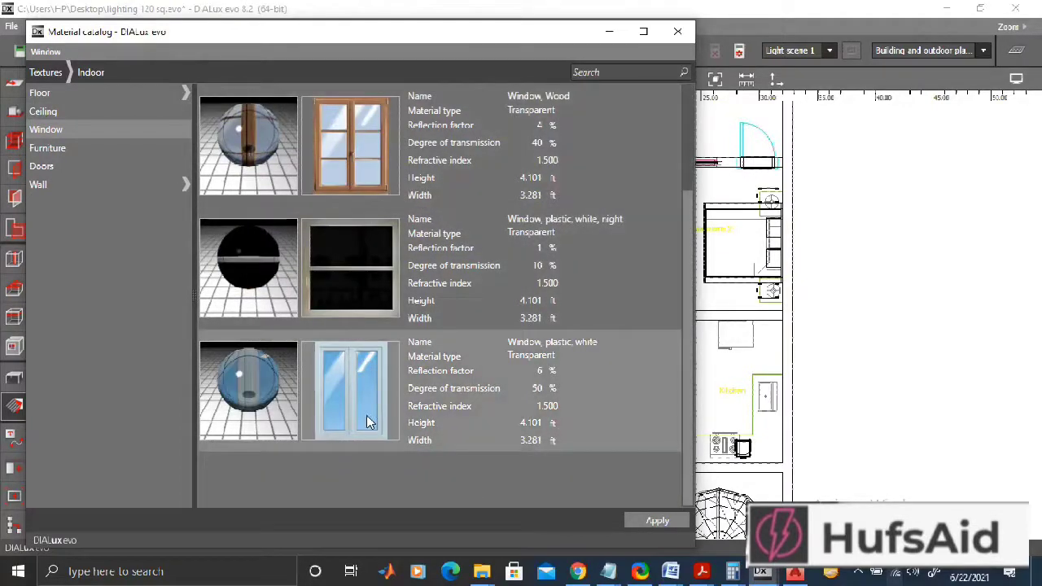
left_click_drag(571, 42, 344, 66)
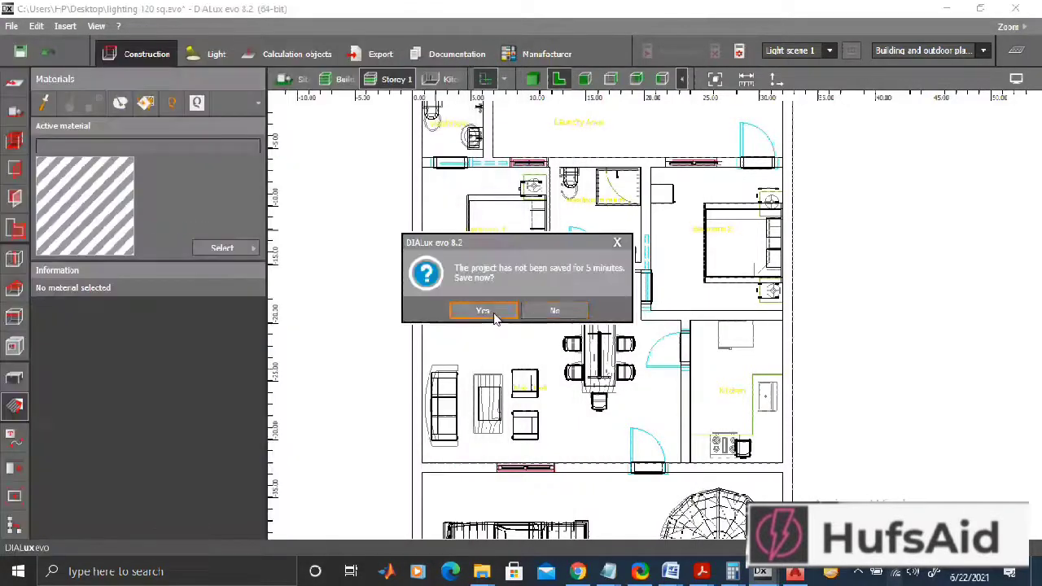
left_click(483, 311)
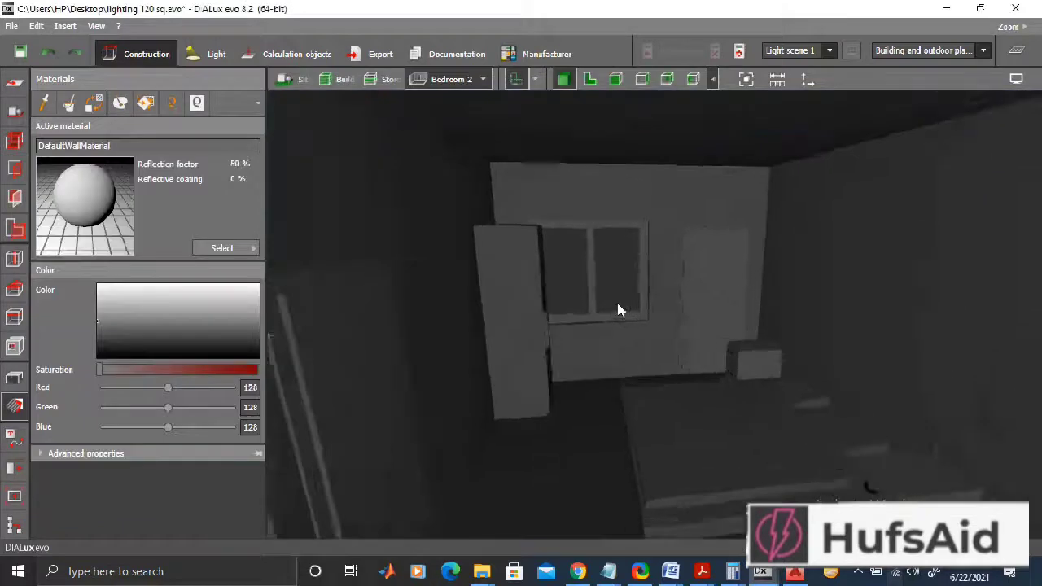
Choose the Beech wood-20 texture from the material catalog and apply it to the floor of Bedroom 1.
scroll(619, 303, "up", 5)
scroll(618, 303, "up", 2)
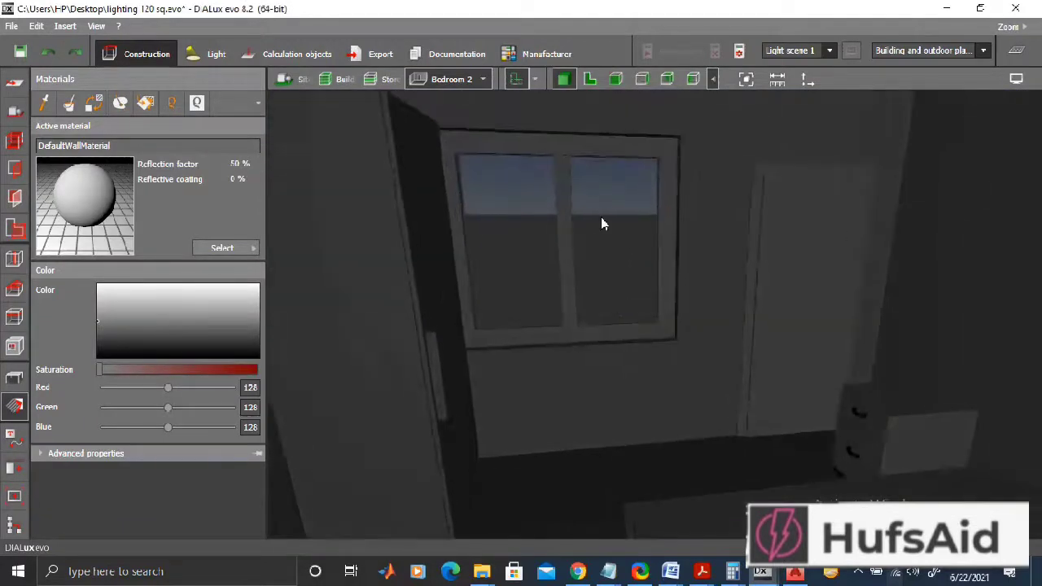
left_click(590, 81)
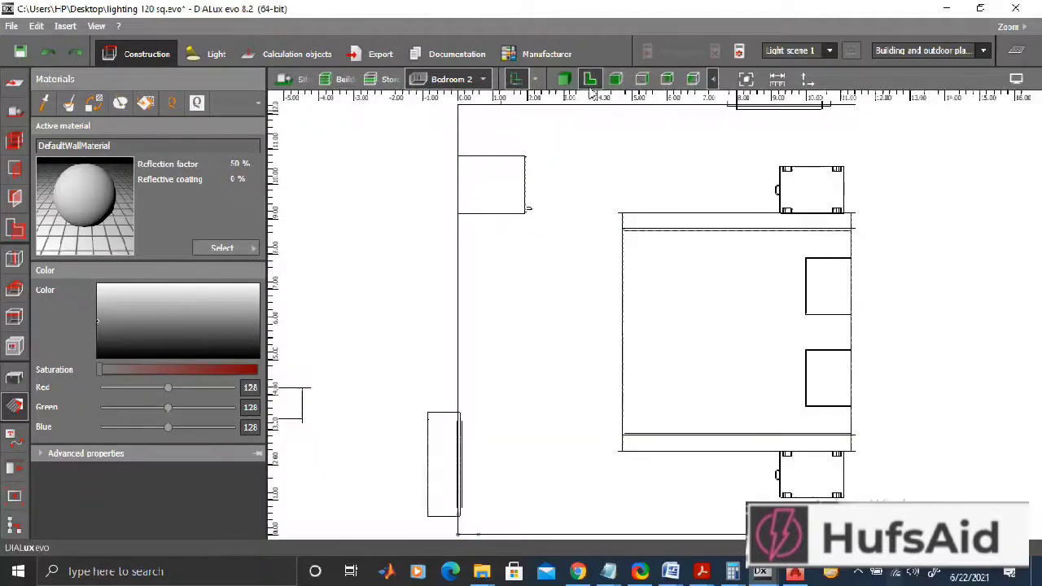
left_click(382, 79)
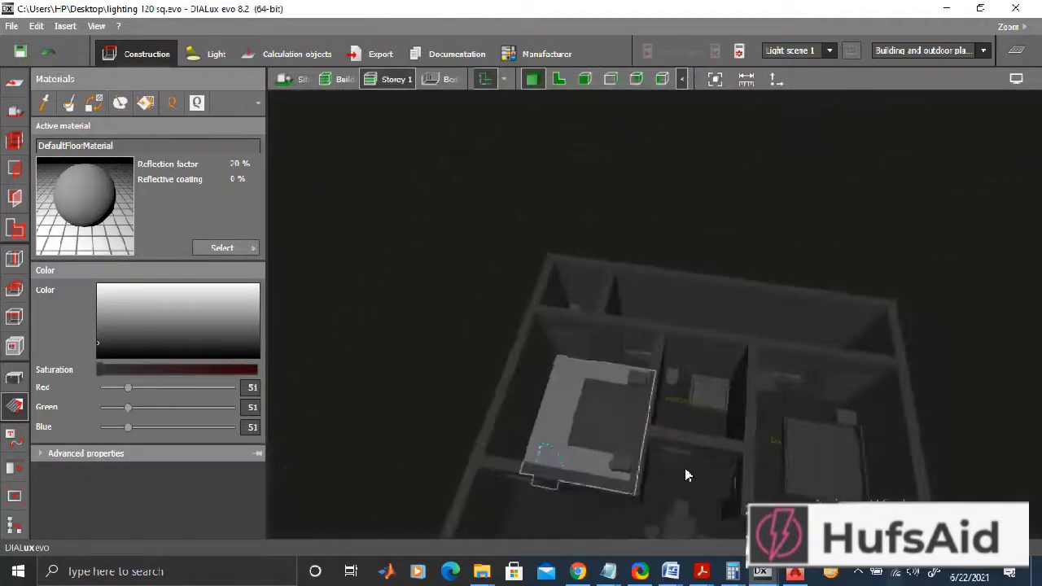
scroll(601, 395, "up", 4)
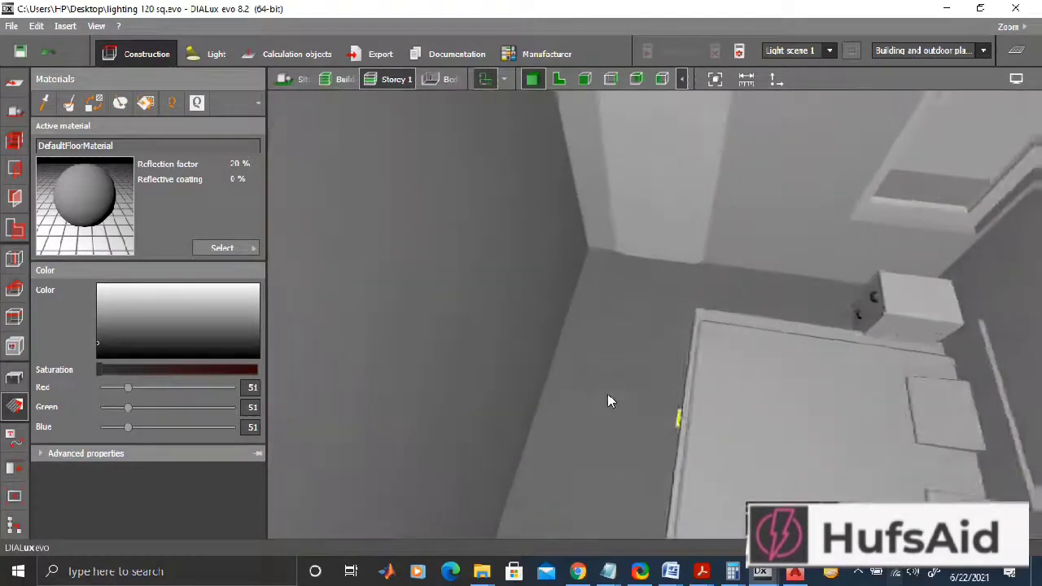
left_click(226, 249)
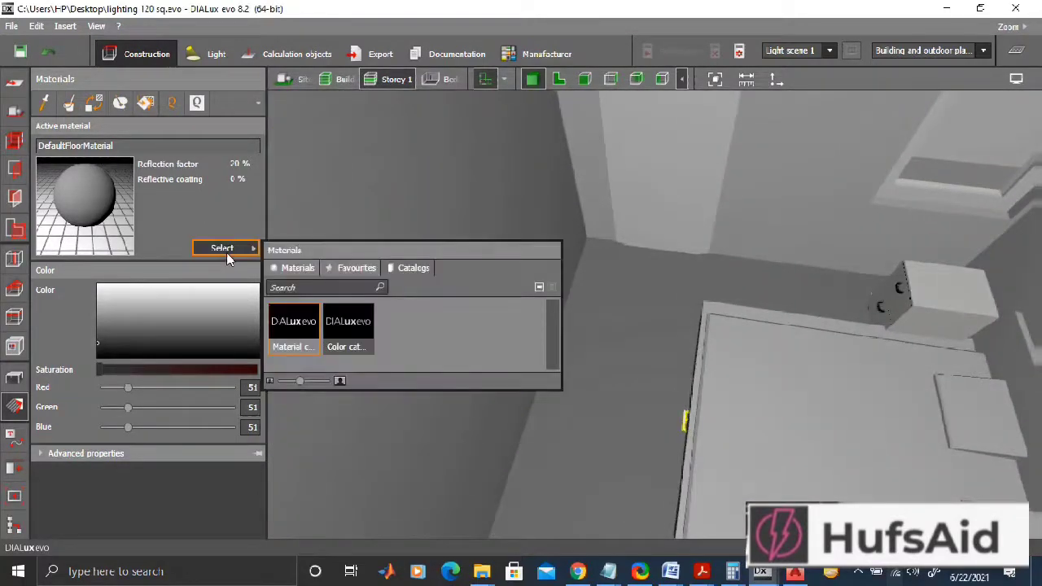
left_click(226, 252)
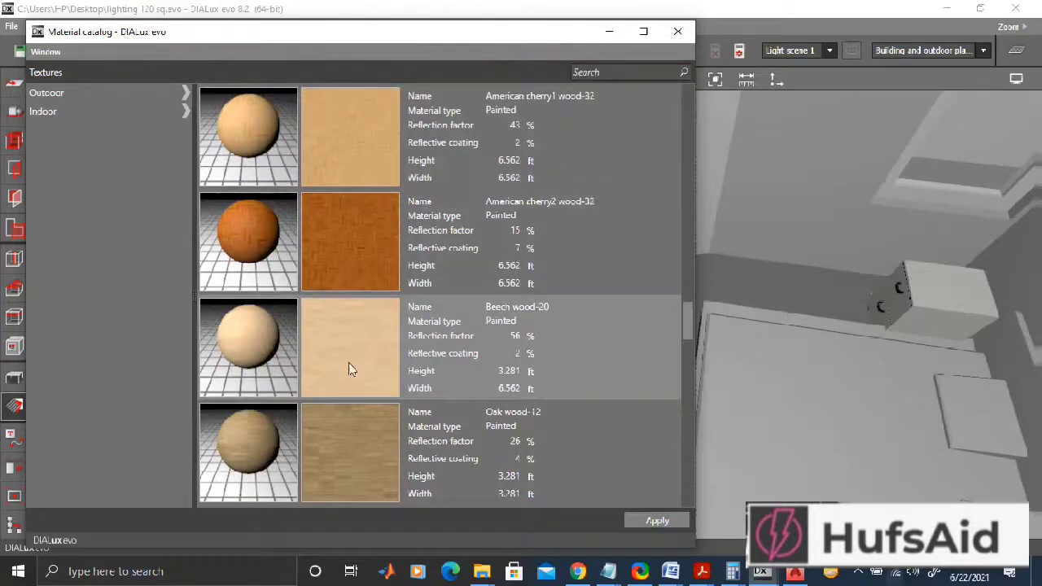
left_click(651, 526)
left_click(606, 38)
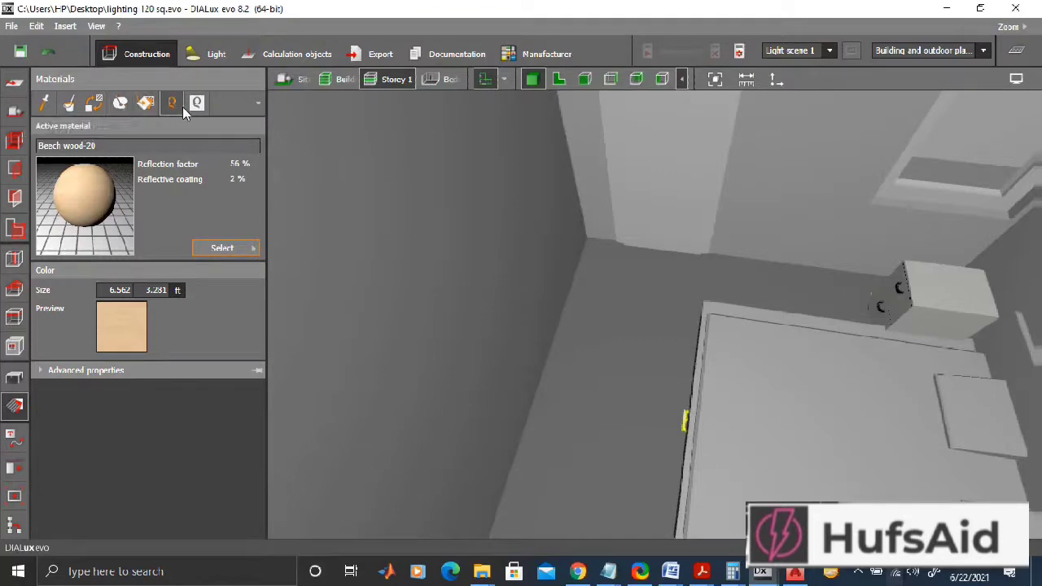
left_click(636, 414)
scroll(534, 323, "down", 10)
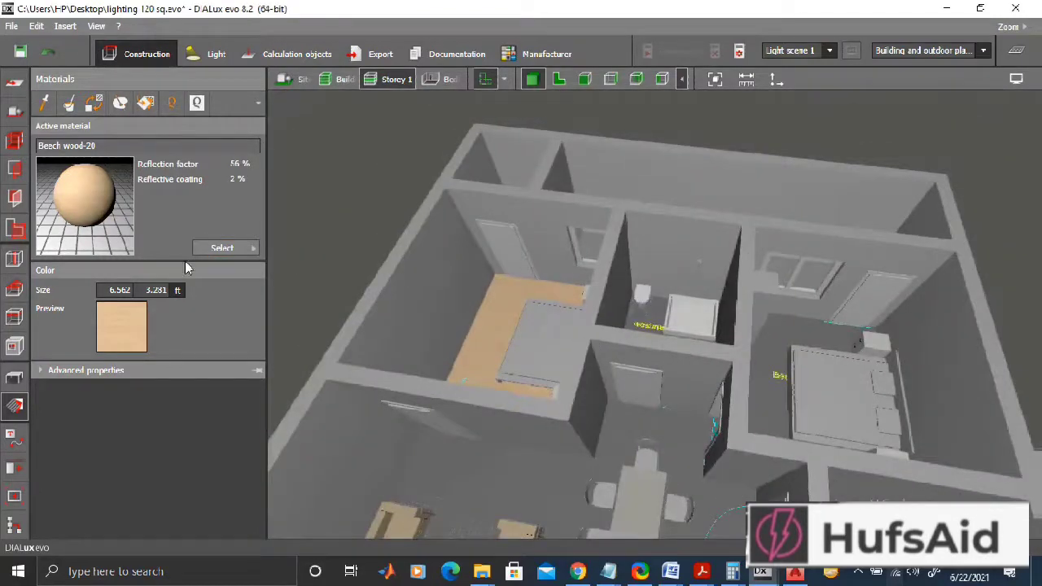
Apply the Beech wood-20 material to the floors of the second bedroom and the hall with the living and dining furniture.
left_click(69, 107)
left_click(773, 368)
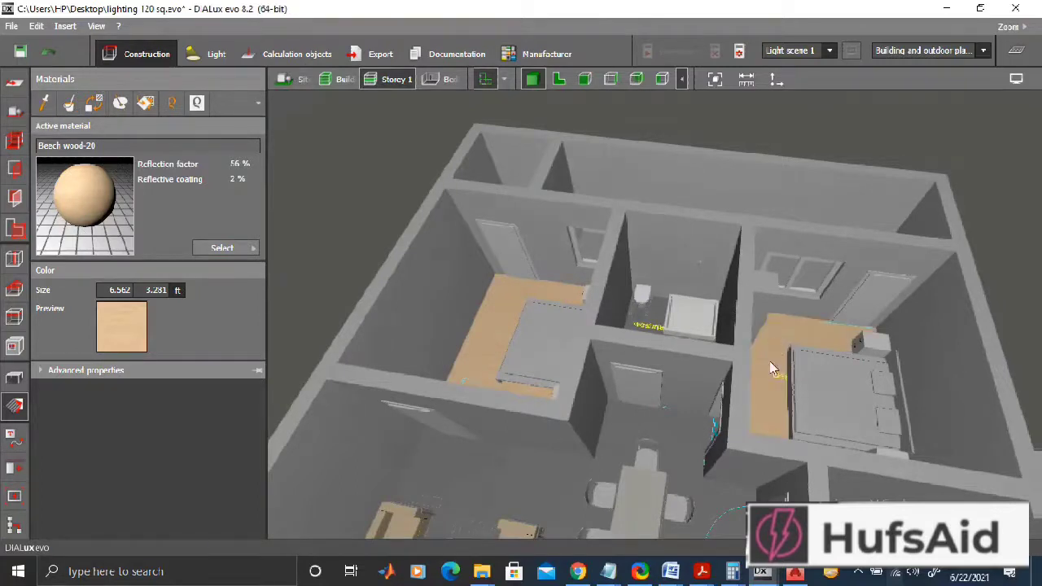
scroll(714, 394, "down", 5)
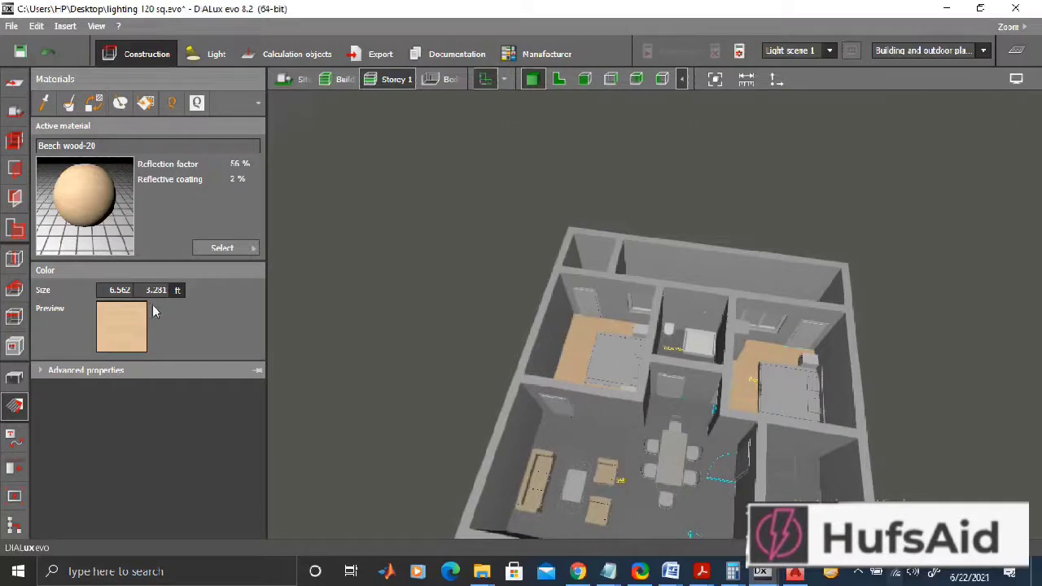
left_click(587, 445)
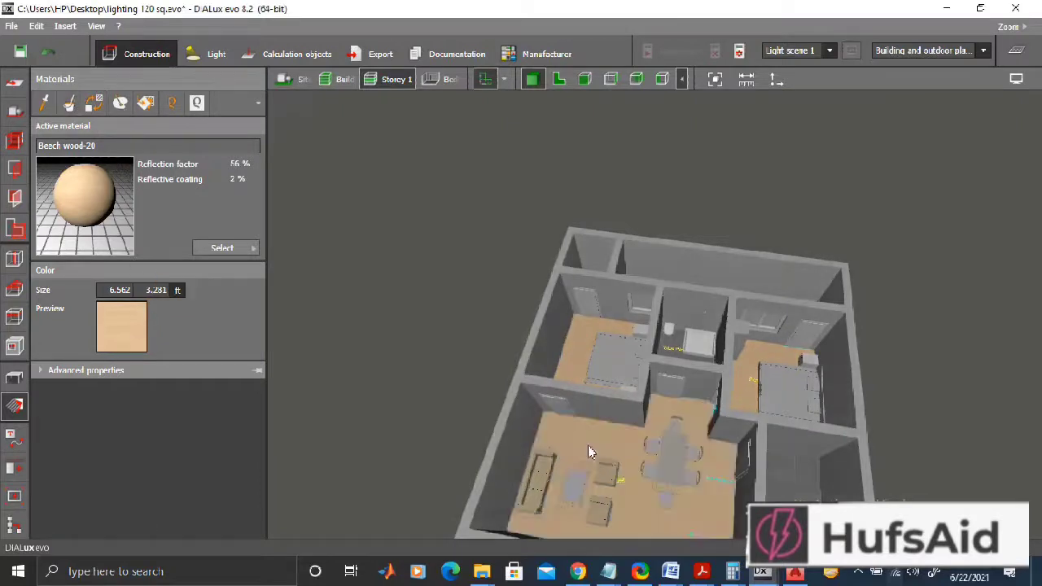
Choose the "Tiles, square, white" texture from the material catalog as the active material.
scroll(647, 448, "down", 3)
middle_click_drag(683, 461, 481, 382)
right_click_drag(481, 389, 563, 403)
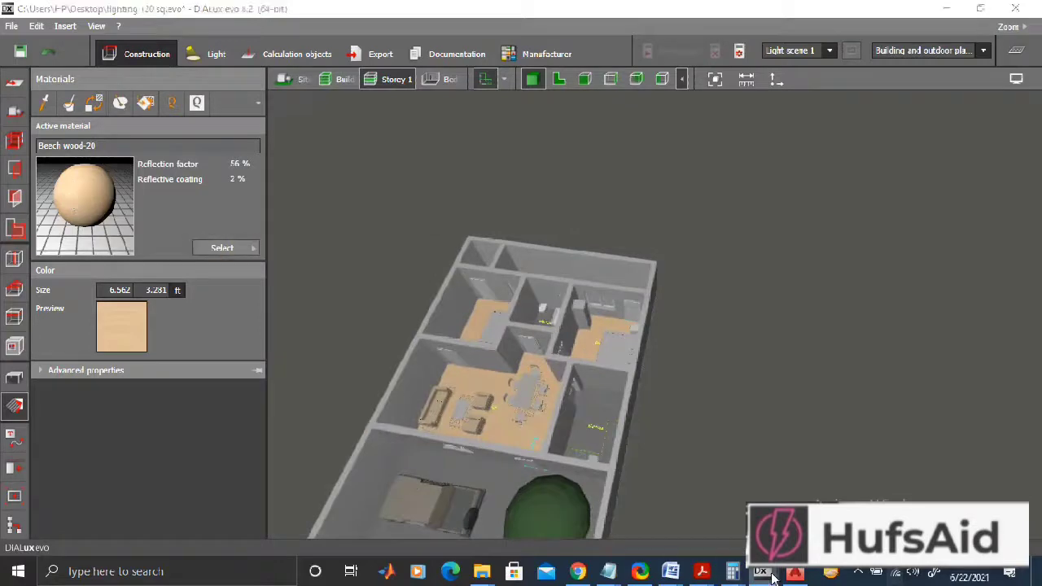
mouse_move(762, 572)
left_click(903, 497)
scroll(430, 349, "down", 3)
scroll(430, 348, "up", 8)
scroll(429, 342, "up", 3)
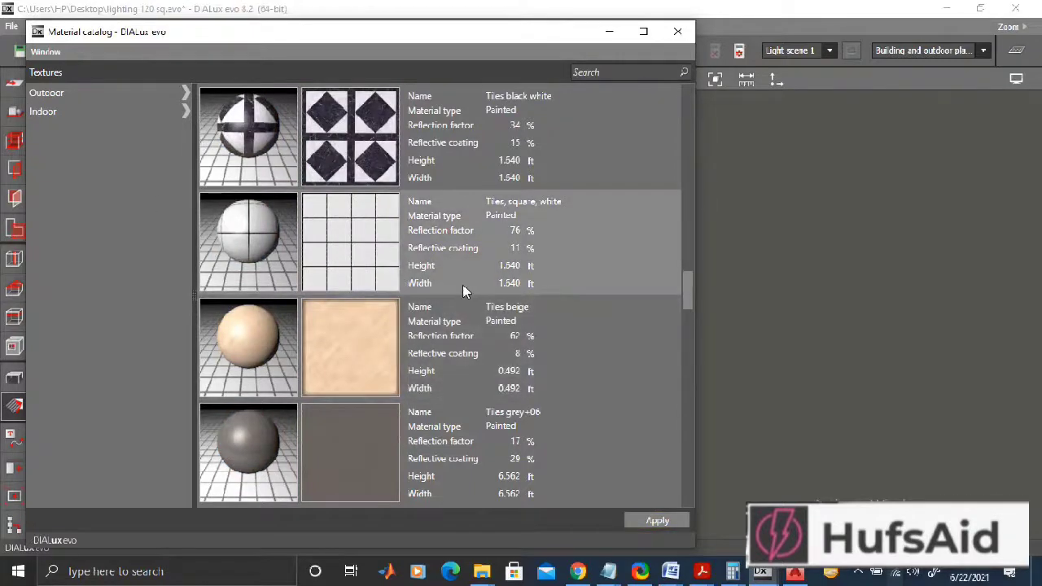
left_click(663, 524)
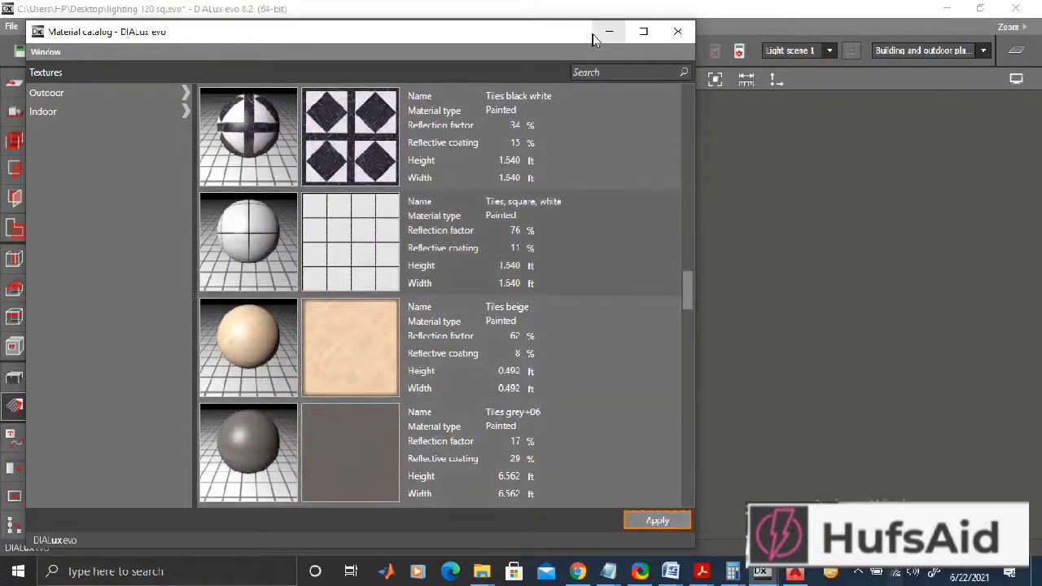
left_click(657, 521)
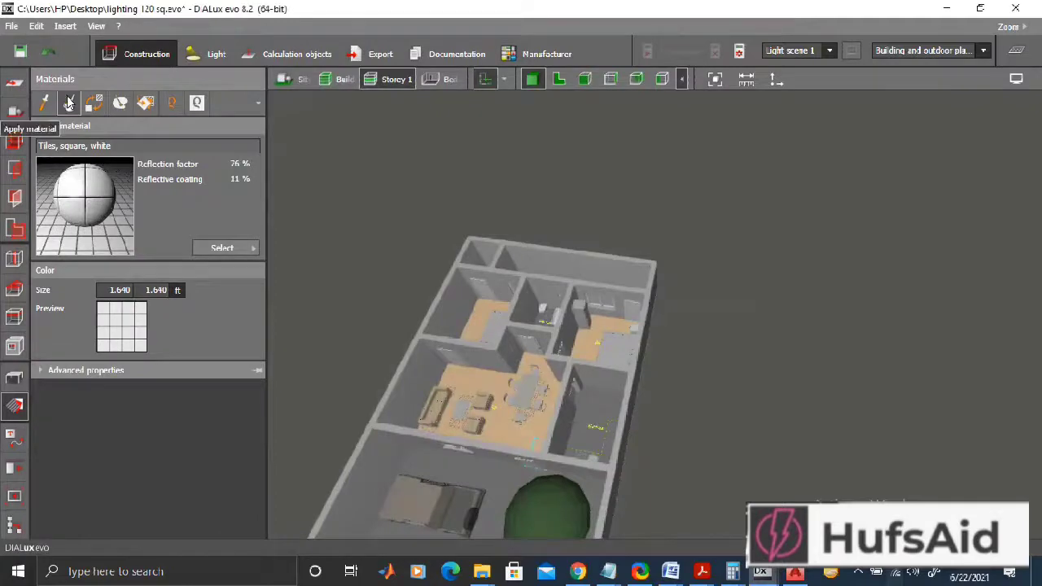
Apply the square white tiles to the floor of the washroom between the two bedrooms.
left_click(68, 103)
scroll(603, 385, "up", 6)
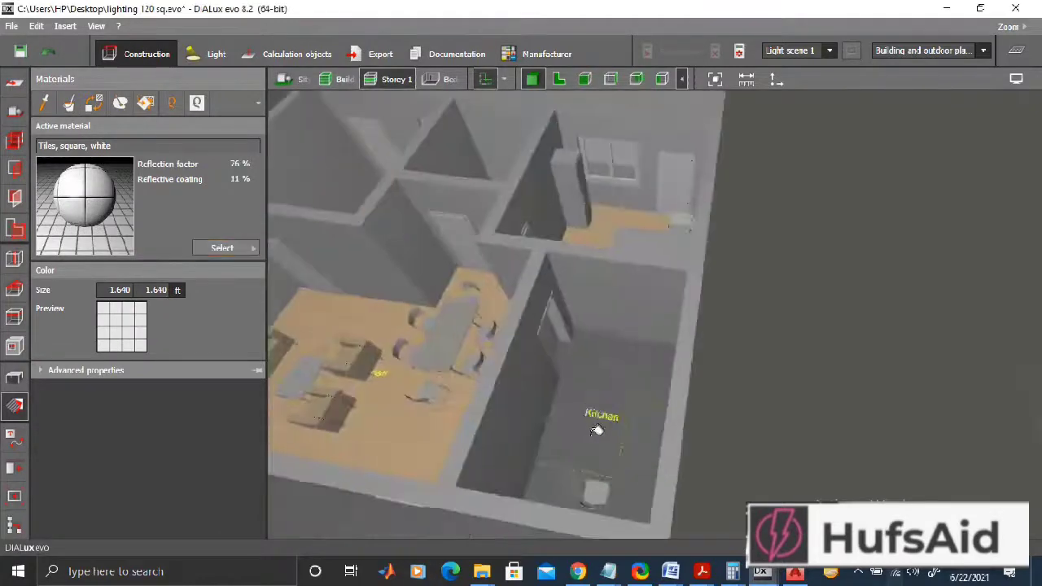
scroll(582, 391, "down", 5)
scroll(606, 358, "up", 4)
scroll(579, 391, "down", 4)
scroll(587, 429, "up", 3)
left_click(688, 403)
Look through the wood, linoleum and carpet textures in the material catalog for the kitchen floor.
scroll(692, 472, "down", 2)
middle_click_drag(739, 500, 402, 115)
scroll(659, 298, "down", 3)
scroll(686, 302, "down", 2)
middle_click_drag(806, 433, 620, 297)
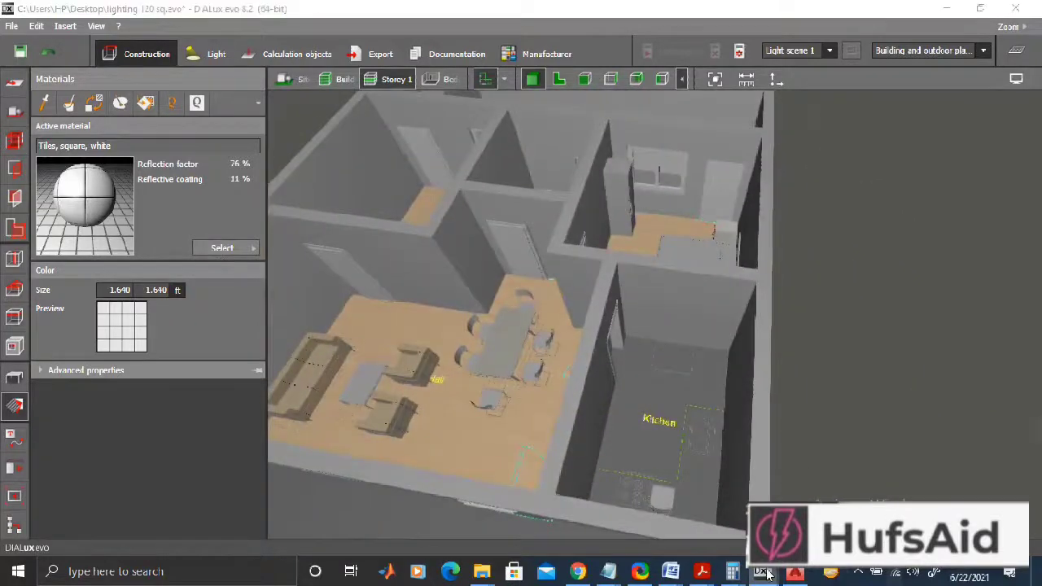
mouse_move(762, 571)
left_click(965, 489)
scroll(484, 278, "down", 15)
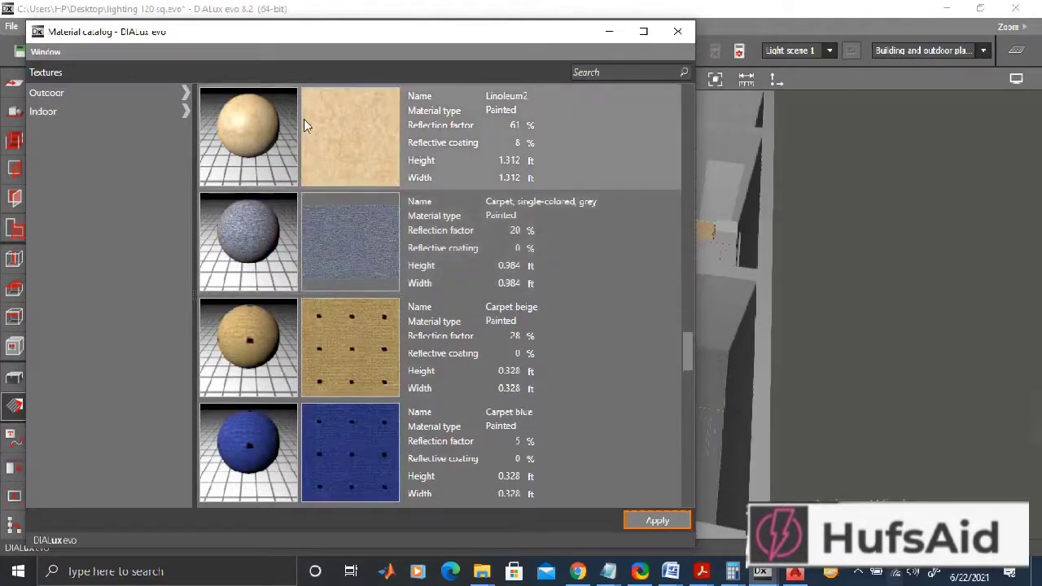
scroll(386, 223, "up", 4)
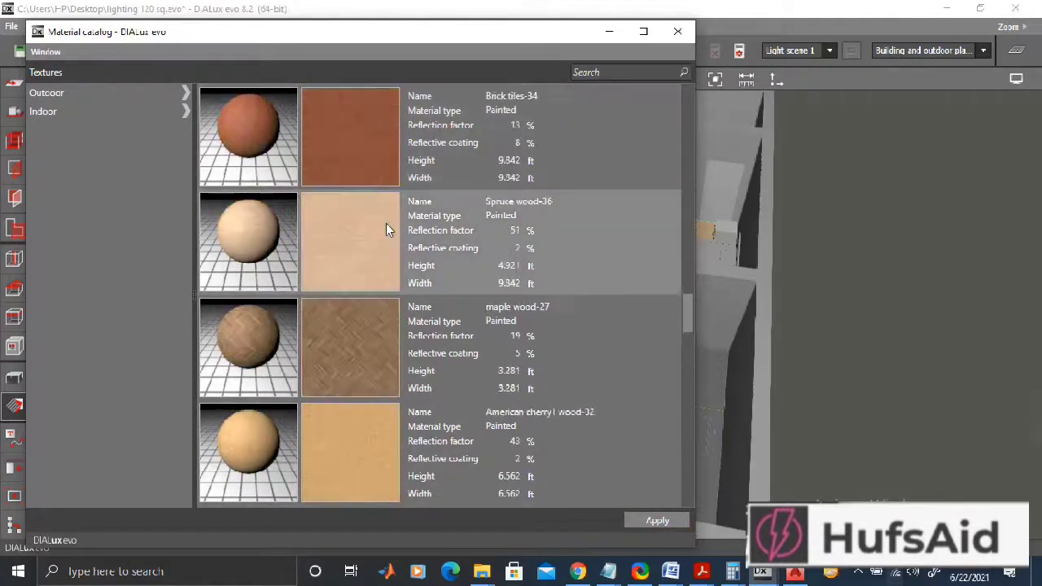
scroll(386, 231, "down", 5)
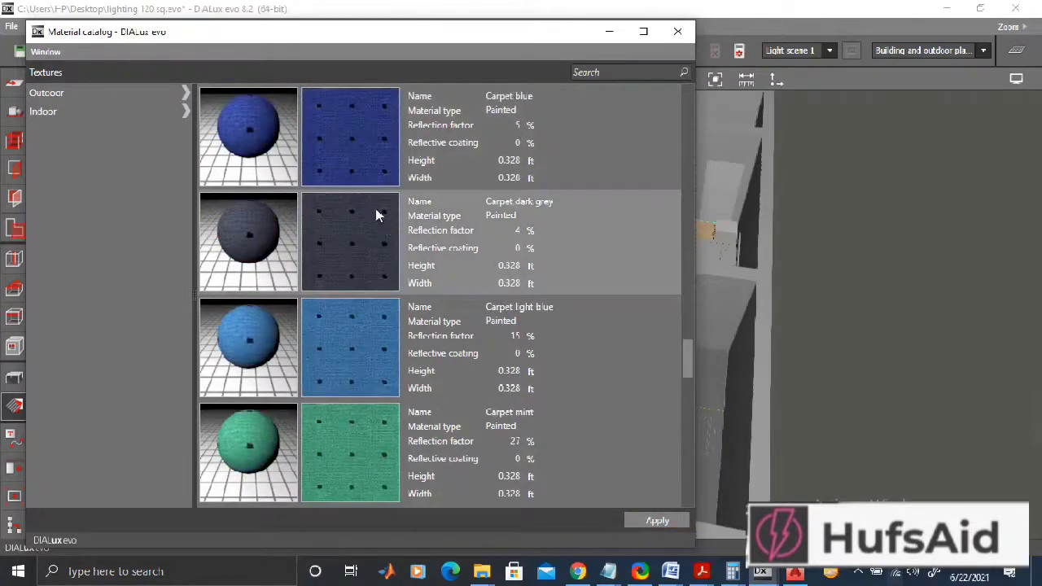
left_click(390, 303)
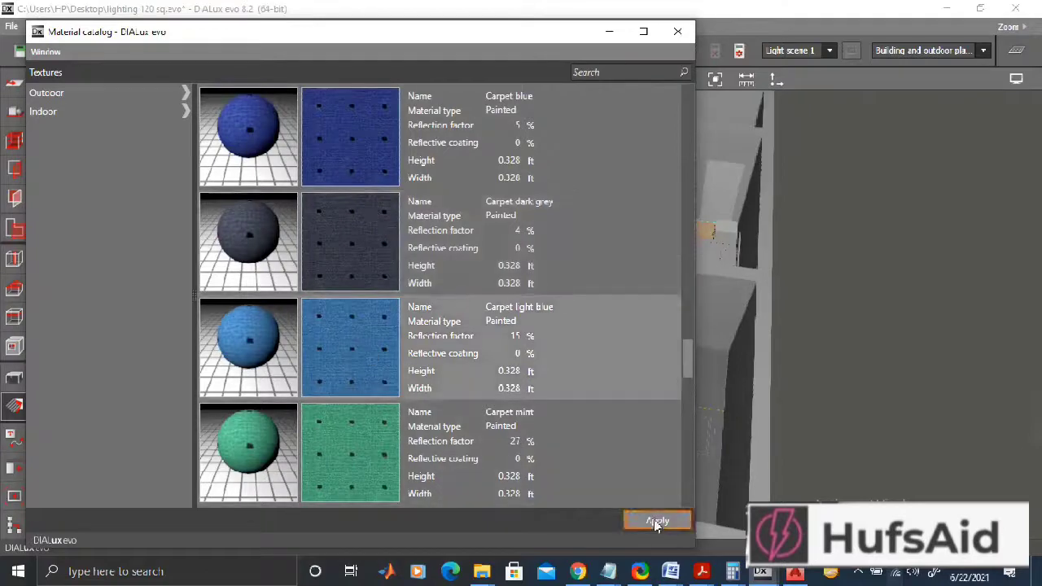
Choose the Tiles white-42 texture from the material catalog and apply it to the kitchen floor.
scroll(414, 273, "up", 10)
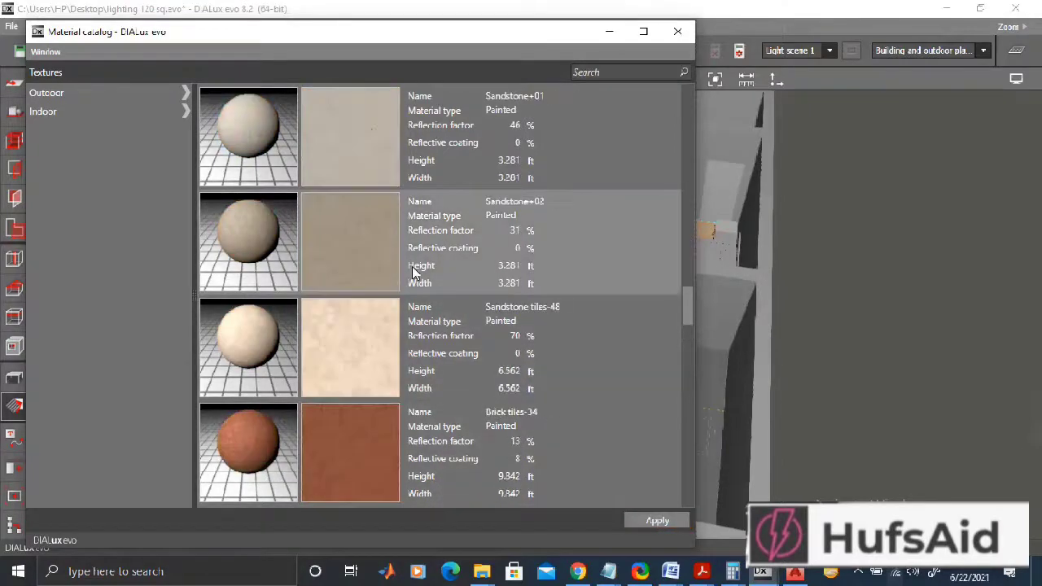
scroll(414, 274, "up", 3)
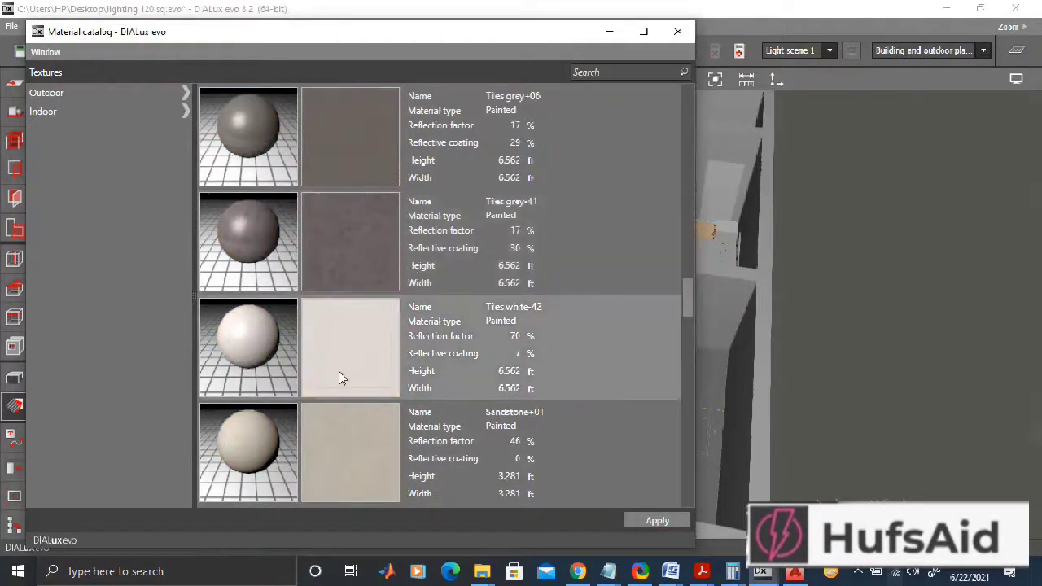
left_click(339, 377)
left_click(658, 521)
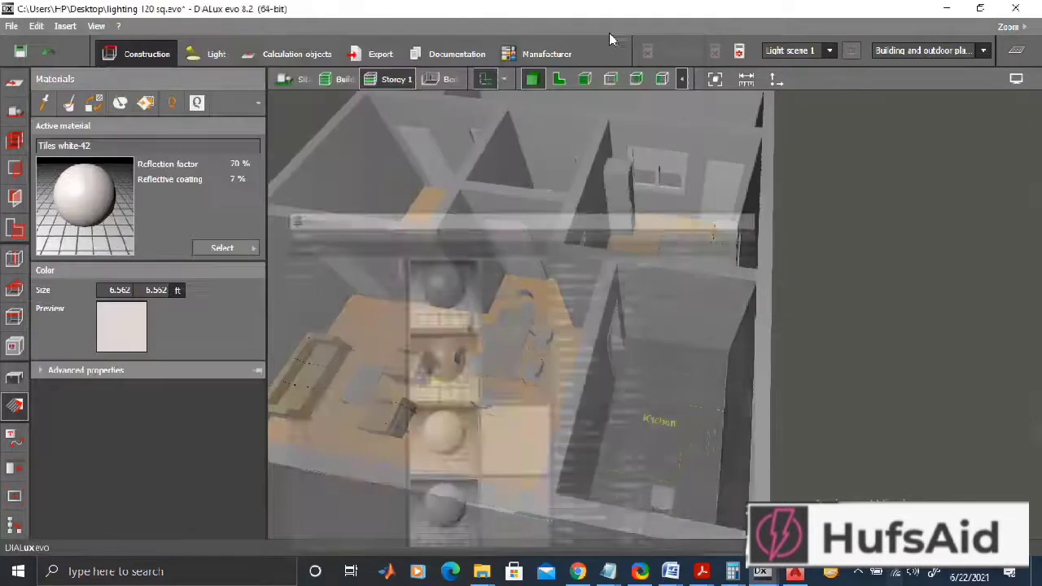
left_click(676, 444)
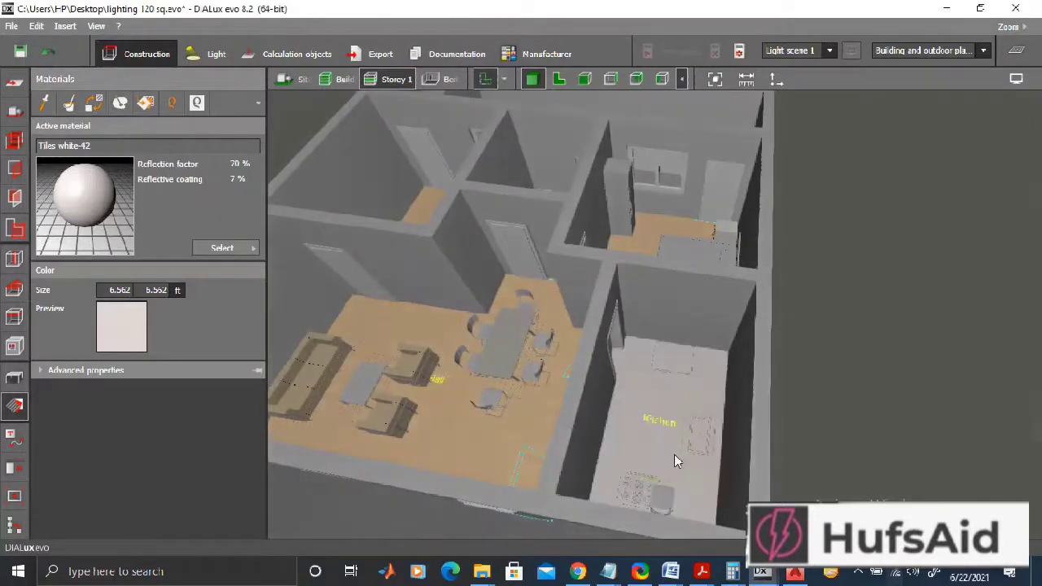
Choose the Brick white2 texture from the material catalog and apply it to the floor of the Laundry Area.
middle_click_drag(659, 358, 782, 440)
middle_click_drag(680, 183, 508, 433)
scroll(508, 433, "up", 3)
mouse_move(761, 572)
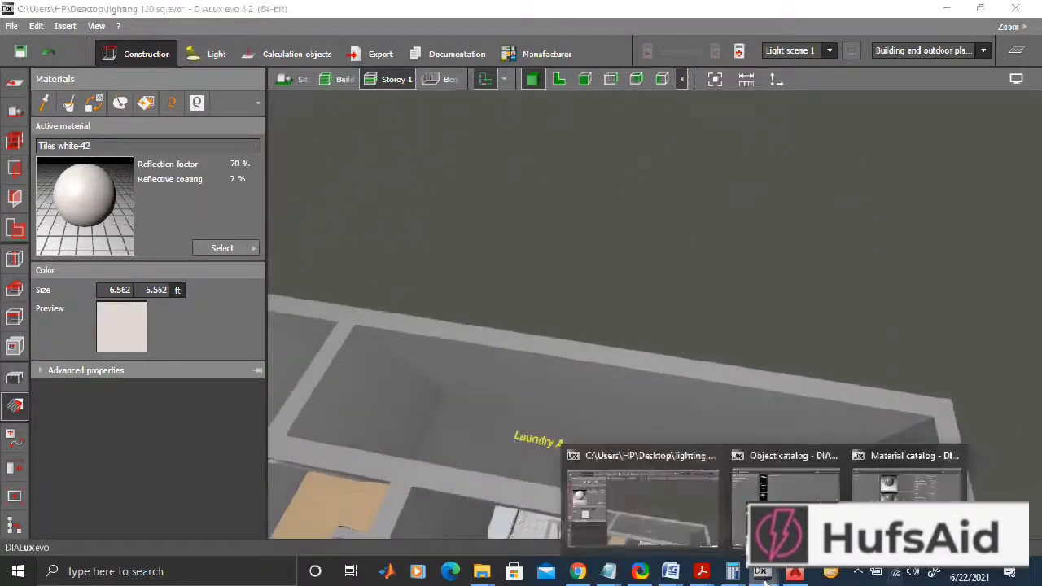
left_click(896, 489)
scroll(441, 221, "down", 5)
scroll(440, 222, "down", 4)
scroll(440, 221, "down", 10)
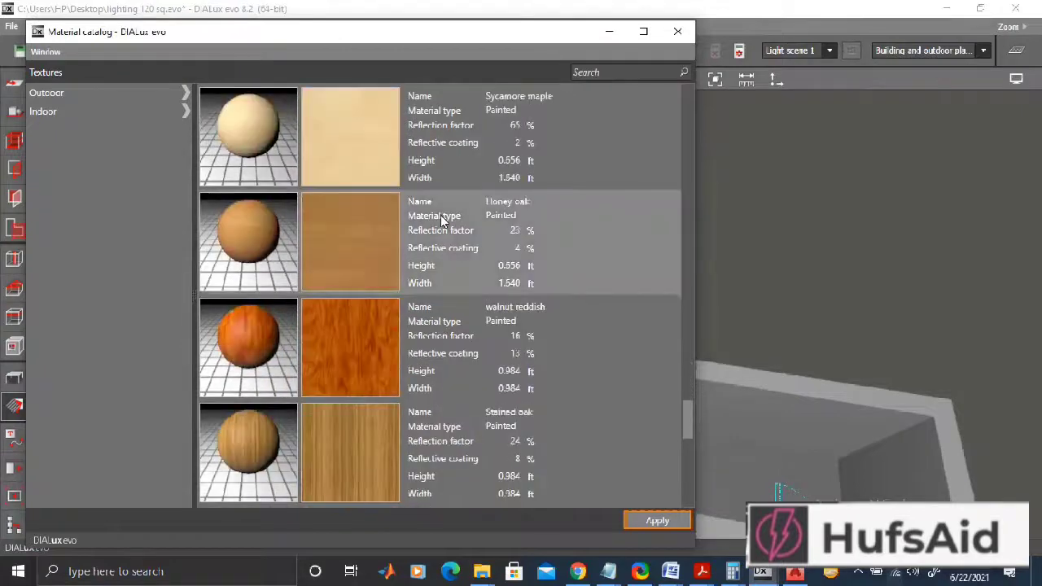
scroll(441, 221, "down", 10)
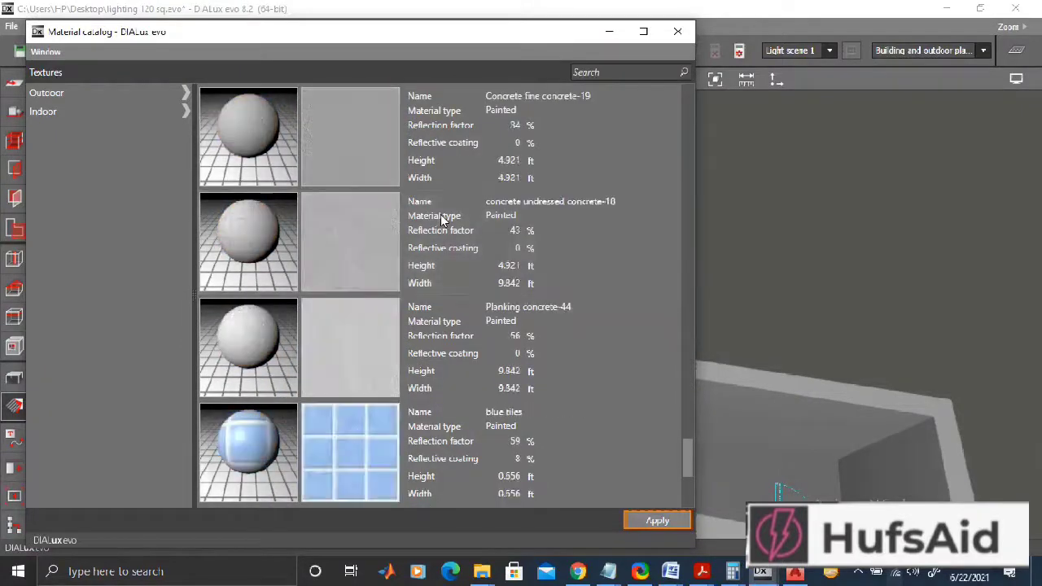
scroll(441, 219, "up", 12)
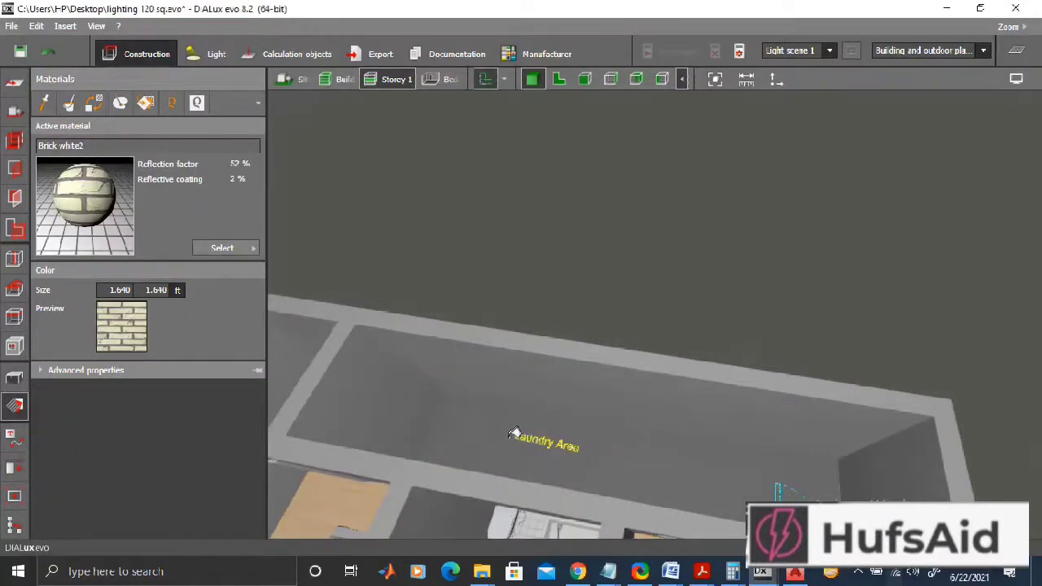
left_click(512, 435)
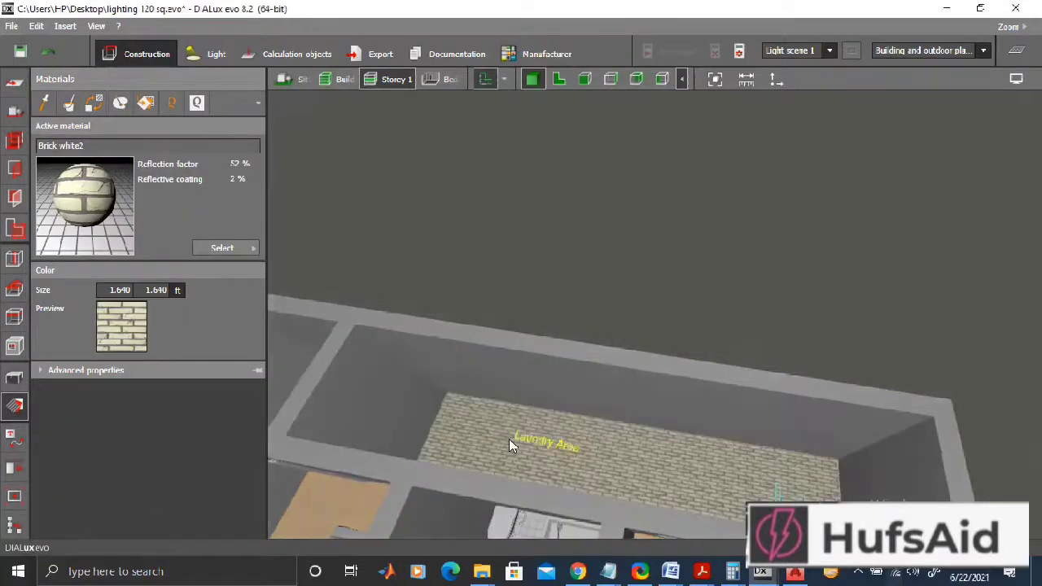
Choose the Brick red2 texture from the material catalog as the active material.
right_click_drag(512, 435, 702, 385)
left_click(218, 250)
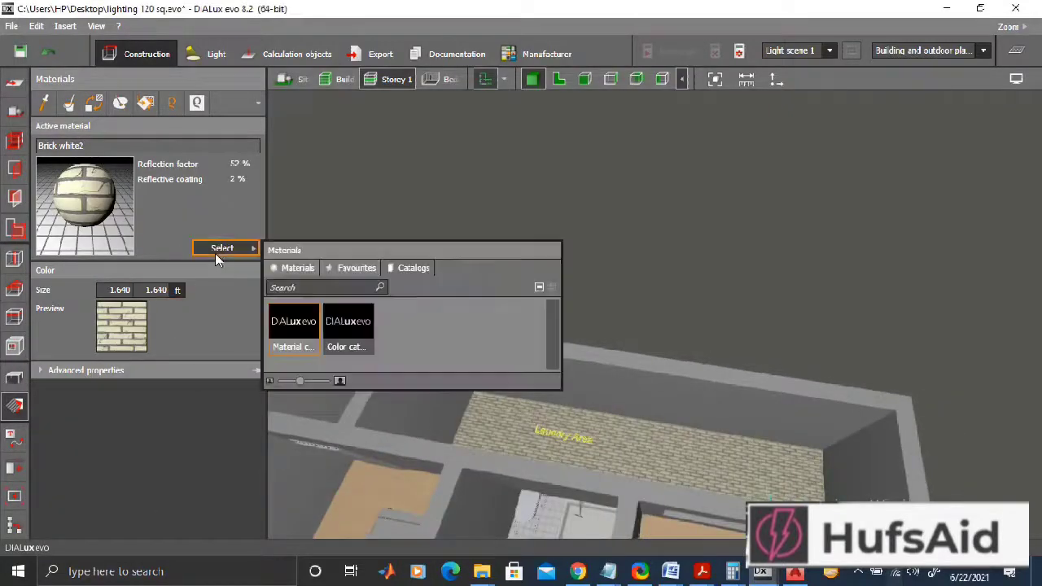
mouse_move(761, 571)
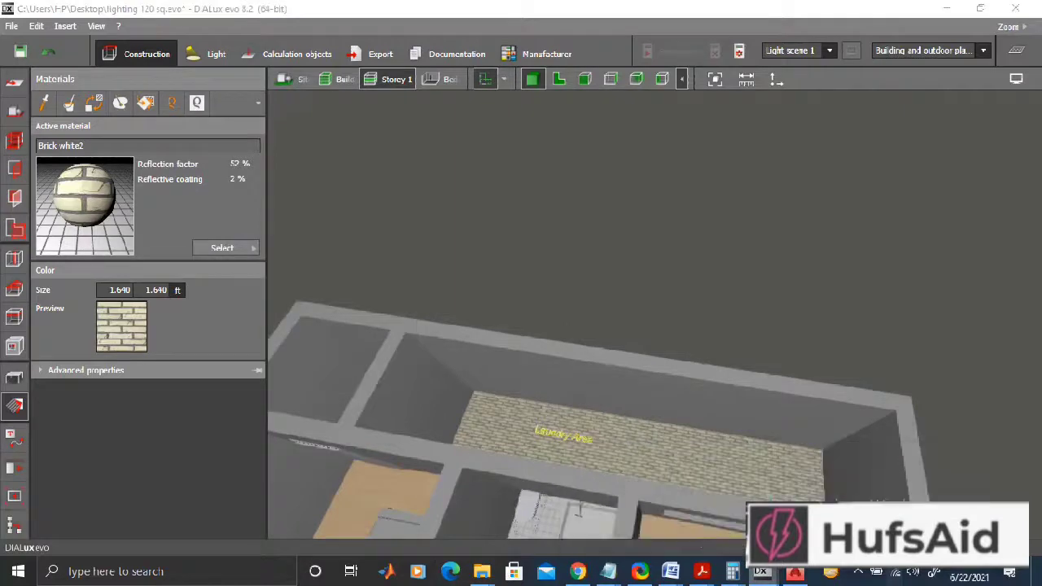
left_click(906, 488)
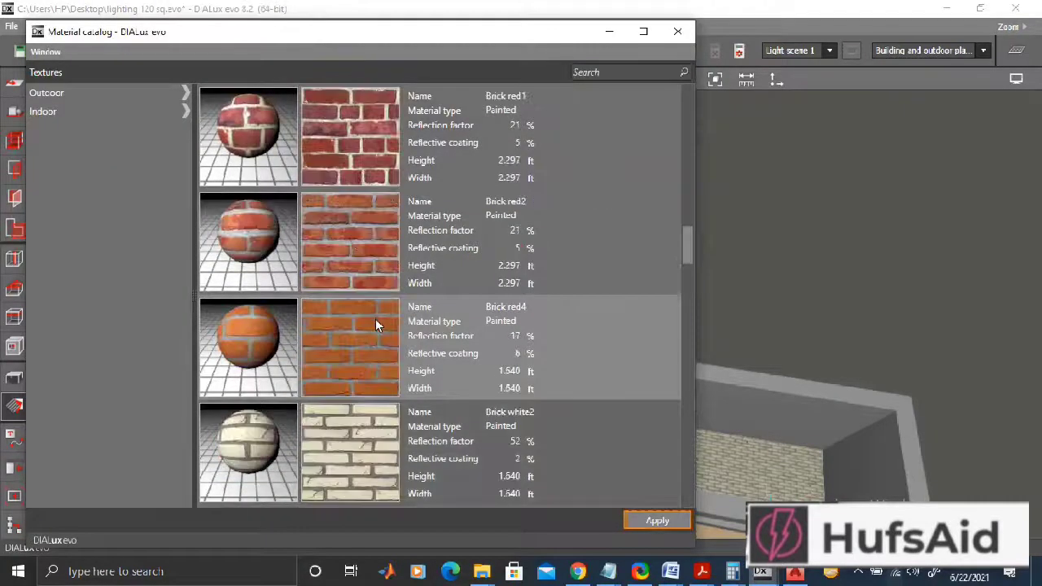
left_click(358, 234)
left_click(638, 515)
left_click(639, 521)
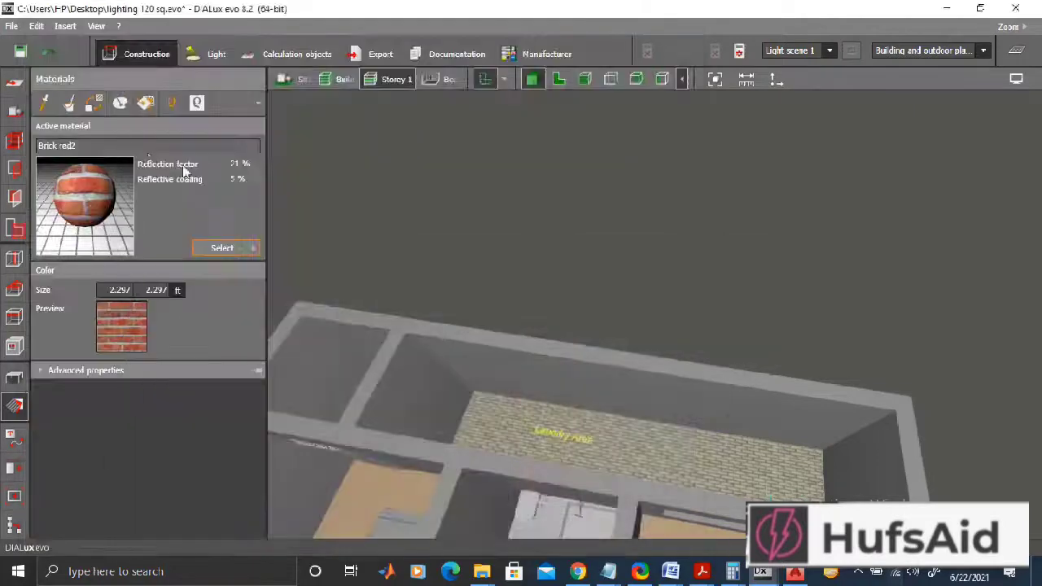
Apply Brick red2 to the long outer wall and both end walls of the Laundry Area.
left_click(69, 106)
left_click(605, 380)
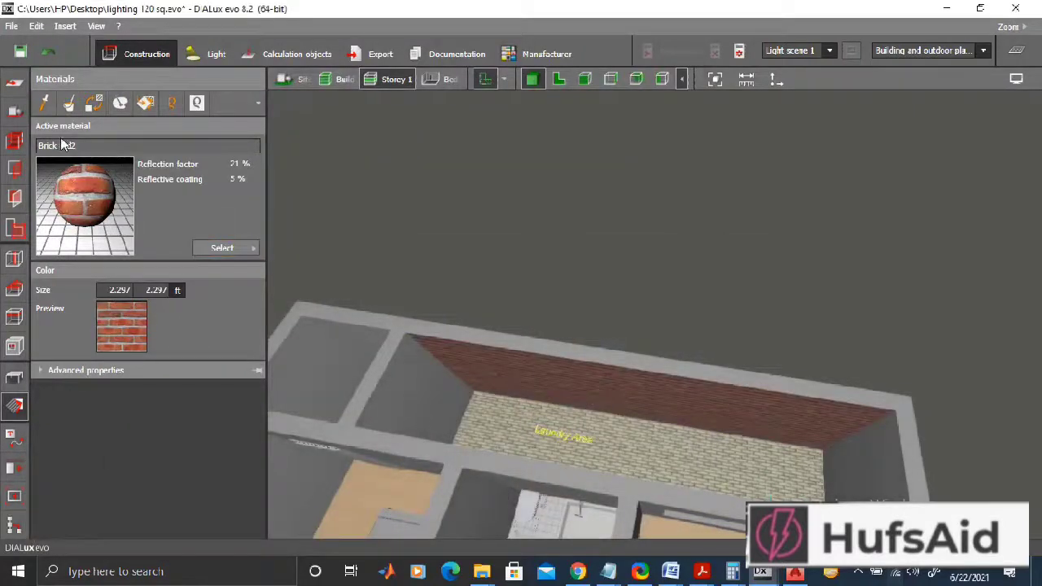
left_click(422, 406)
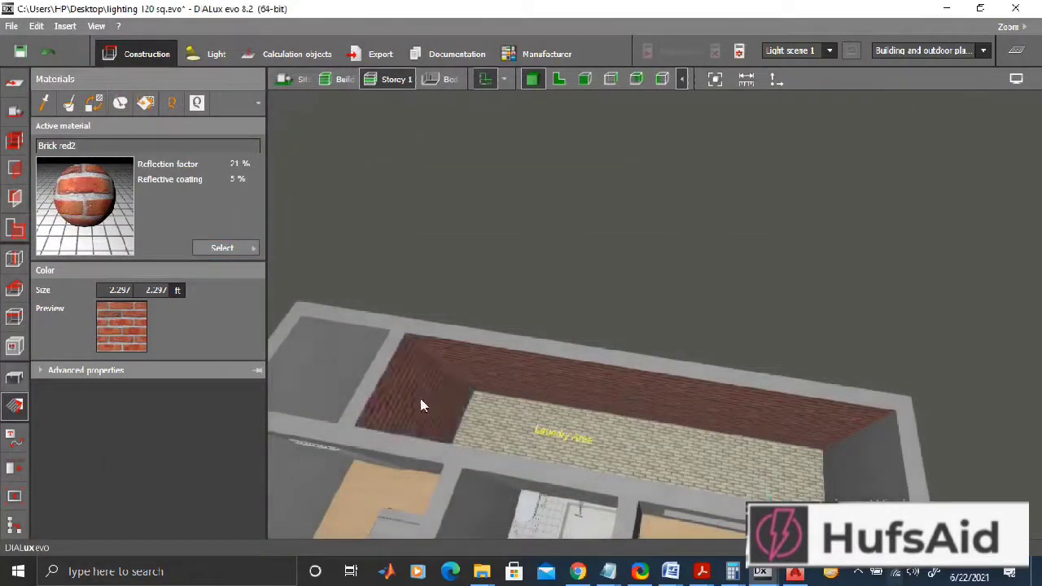
left_click(903, 481)
Apply Brick red2 to the yard's house-side wall with the window and door, and to both side walls of the yard.
middle_click_drag(793, 454, 826, 196)
middle_click_drag(704, 391, 737, 234)
middle_click_drag(651, 415, 730, 257)
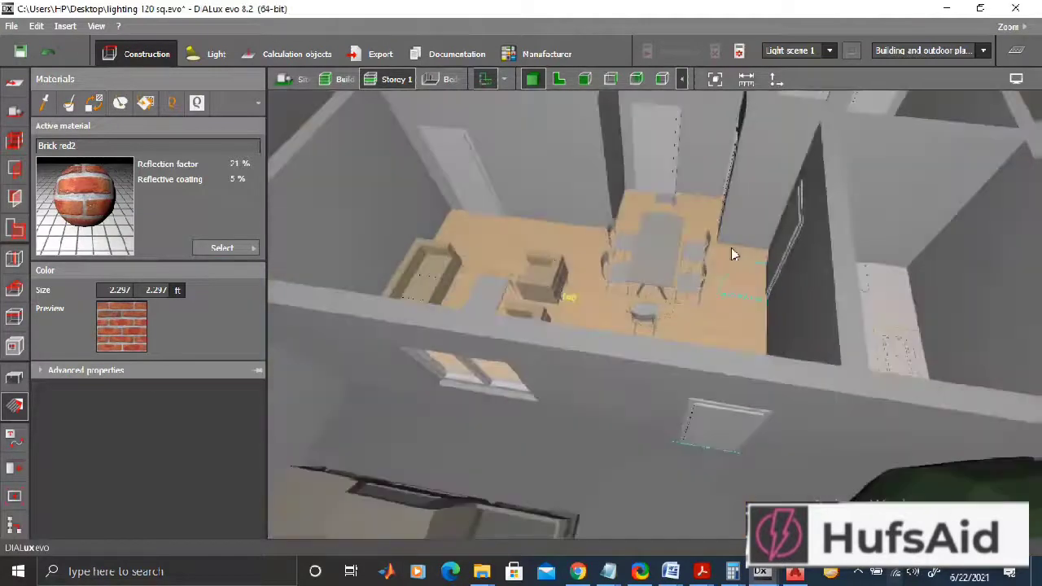
left_click(363, 358)
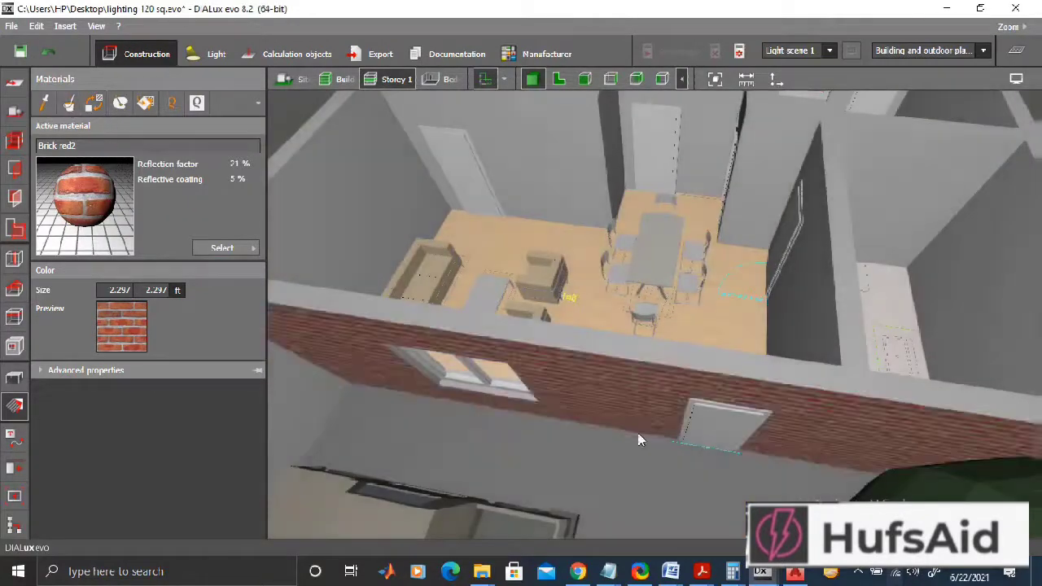
middle_click_drag(643, 441, 482, 337)
left_click(463, 384)
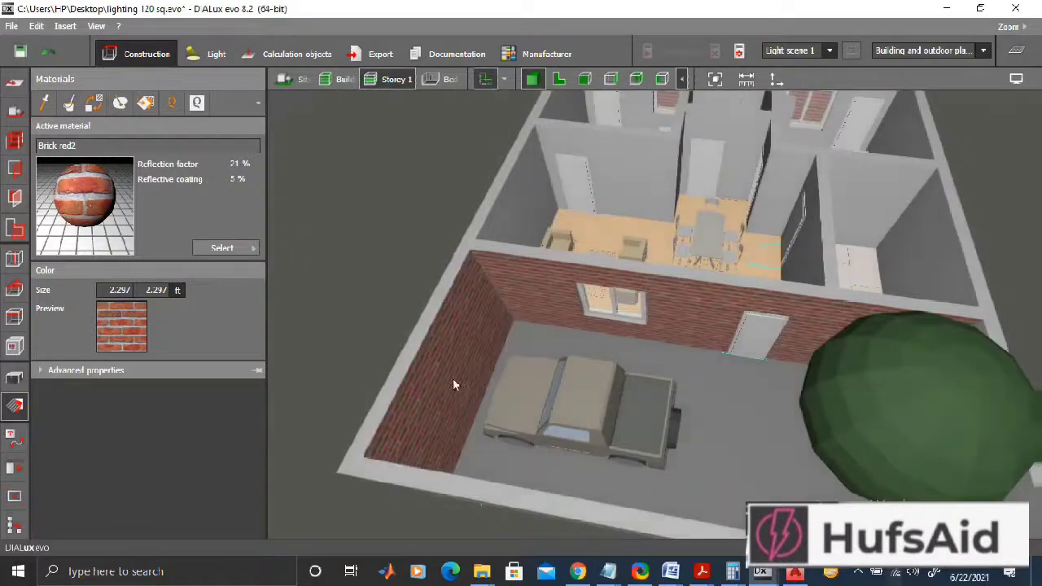
middle_click_drag(464, 384, 495, 367)
middle_click_drag(737, 479, 828, 419)
left_click(791, 240)
Choose the Tiles, square, white texture from the material catalog as the active material.
scroll(832, 311, "down", 3)
middle_click_drag(682, 281, 655, 359)
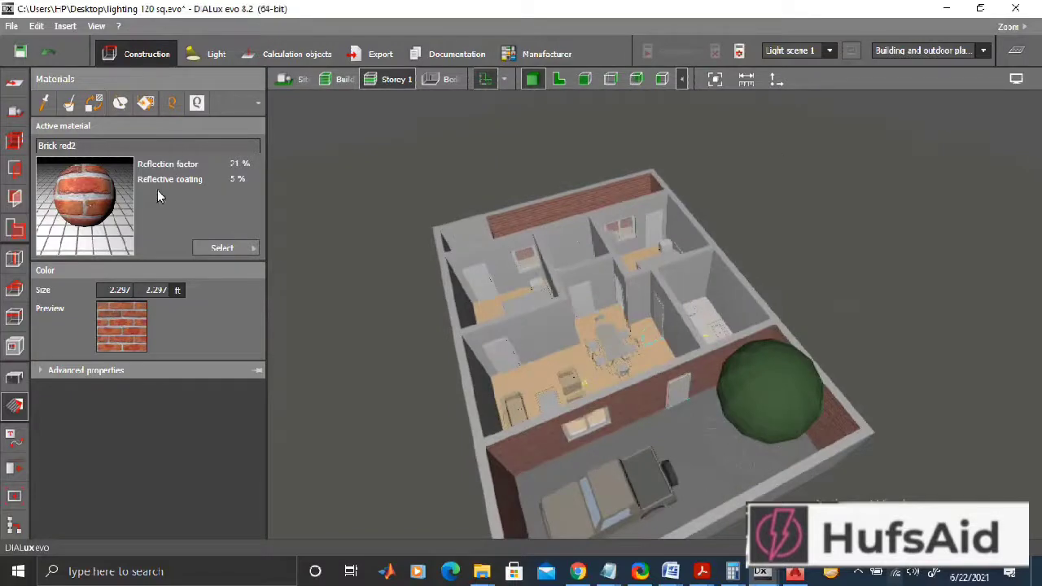
mouse_move(761, 571)
left_click(907, 480)
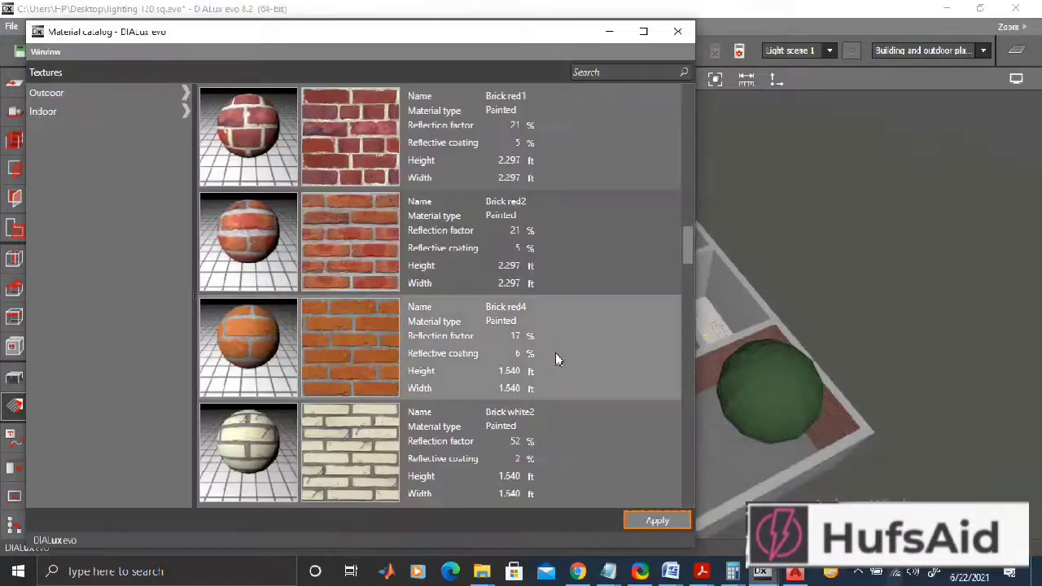
scroll(550, 338, "down", 5)
scroll(548, 333, "down", 12)
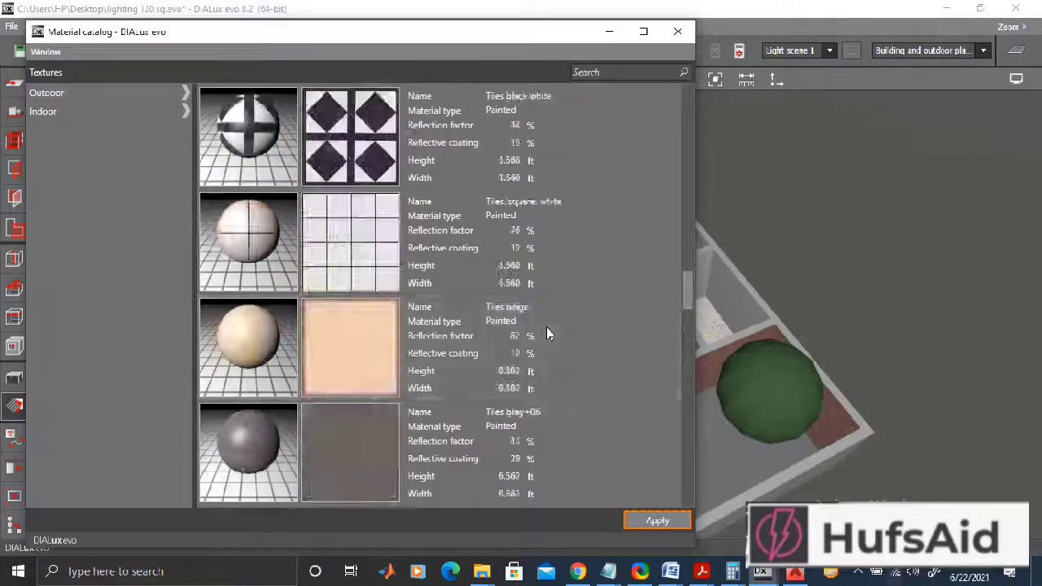
scroll(546, 332, "up", 3)
left_click(337, 263)
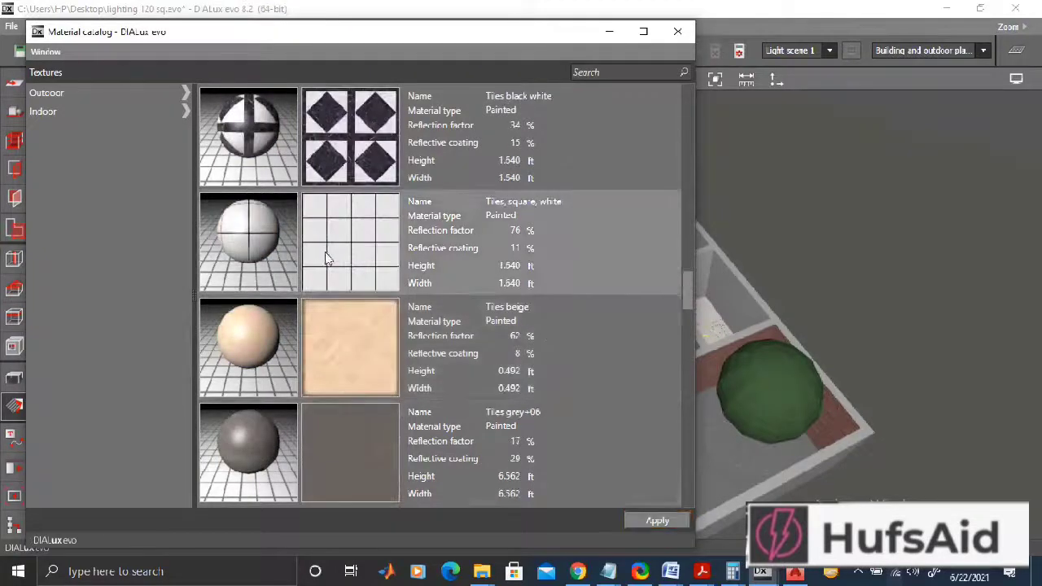
left_click(660, 522)
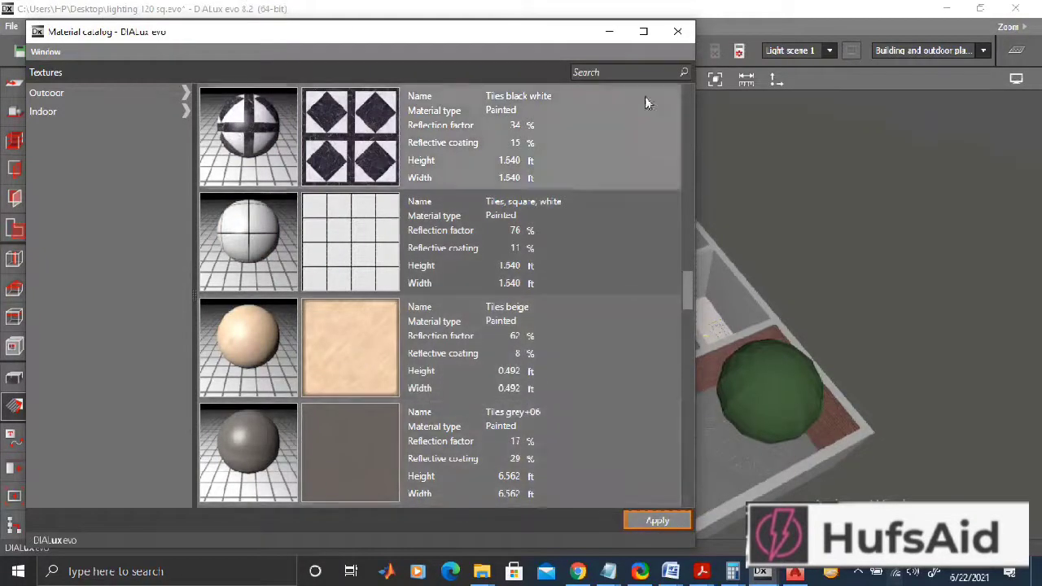
left_click(609, 32)
Apply Tiles, square, white to the walls of the bathroom and of the small corner room beside the Laundry Area.
scroll(646, 298, "up", 5)
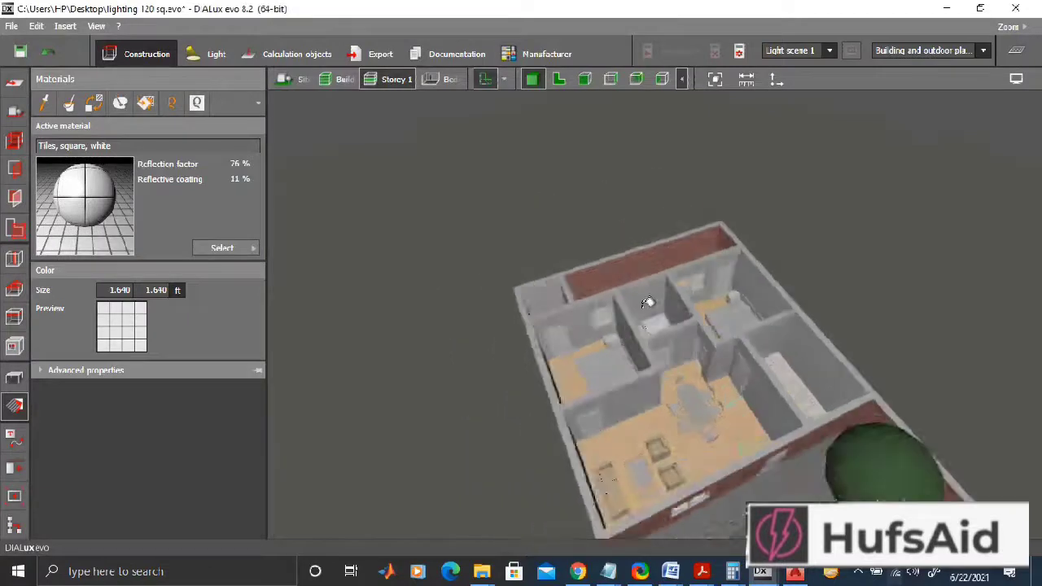
left_click(624, 263)
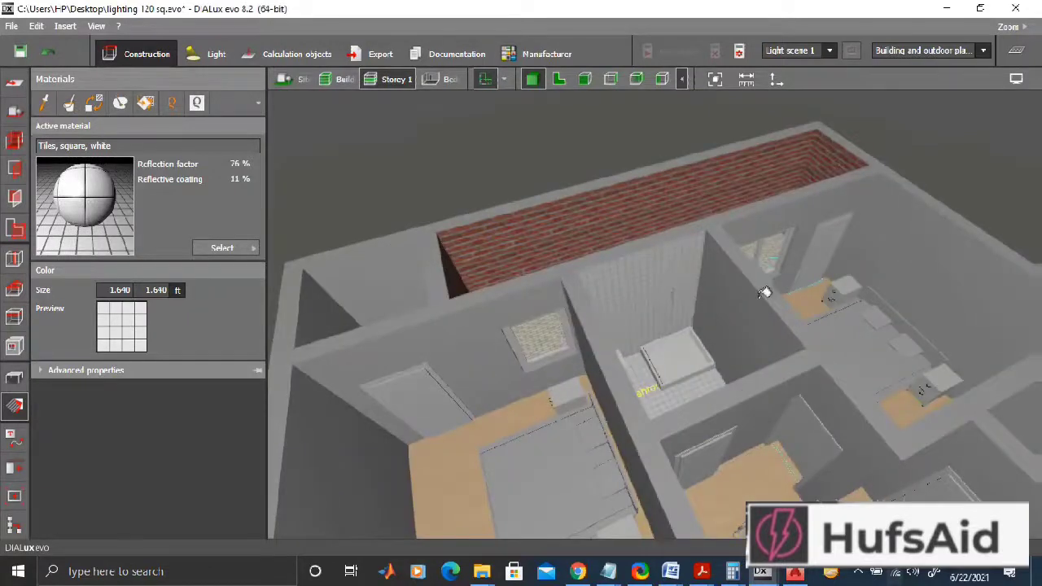
left_click(360, 257)
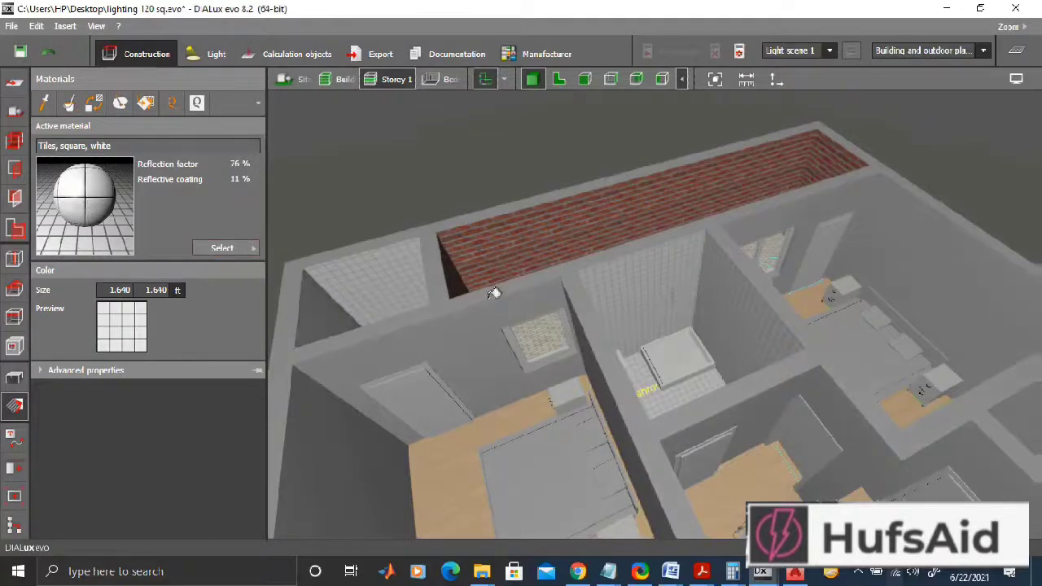
Switch the active material back to the Brick red2 texture from the material catalog.
middle_click_drag(715, 361, 476, 419)
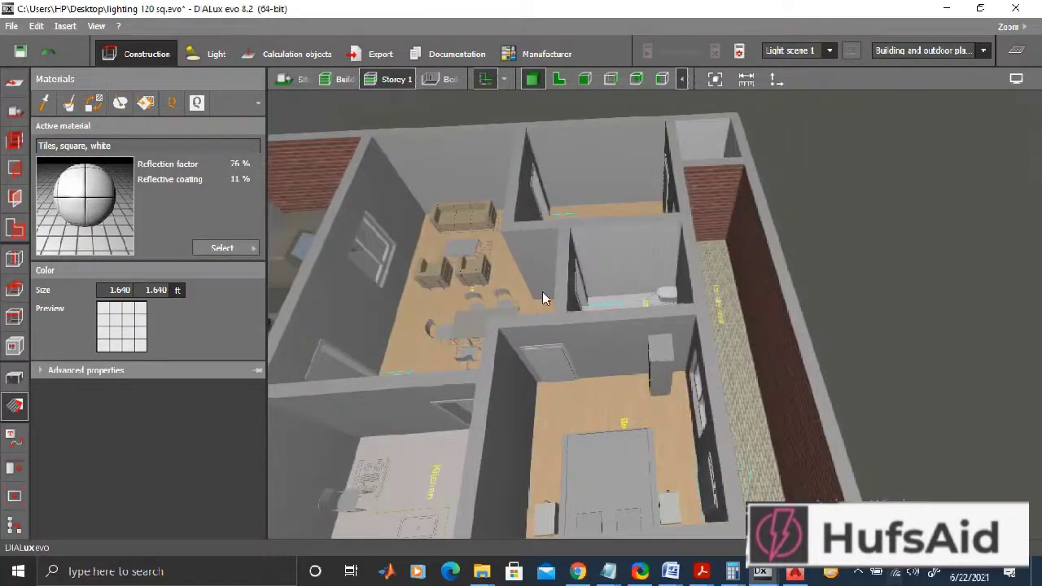
middle_click_drag(543, 295, 574, 297)
middle_click_drag(734, 286, 764, 228)
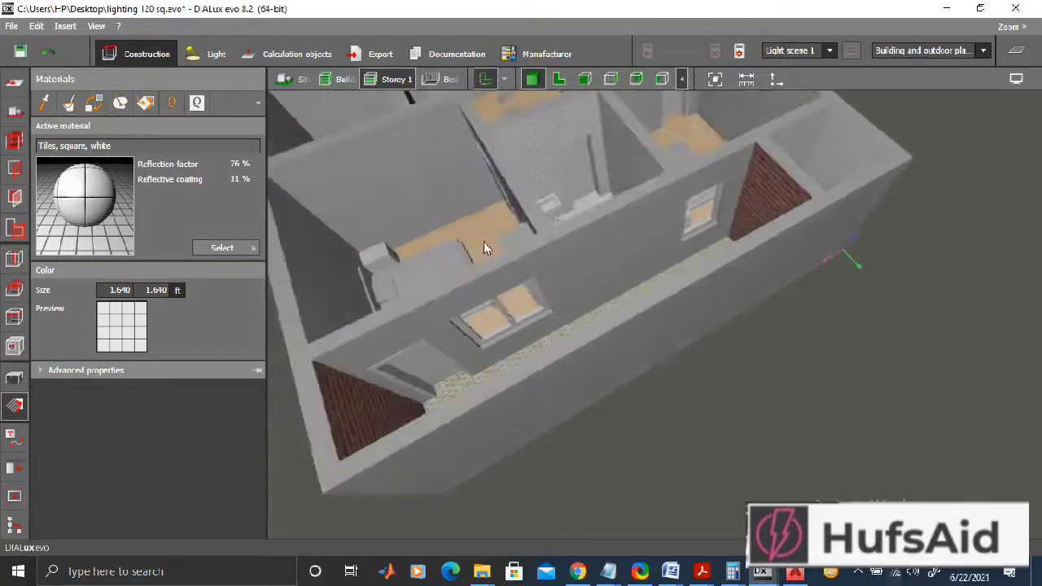
left_click(222, 247)
left_click(775, 572)
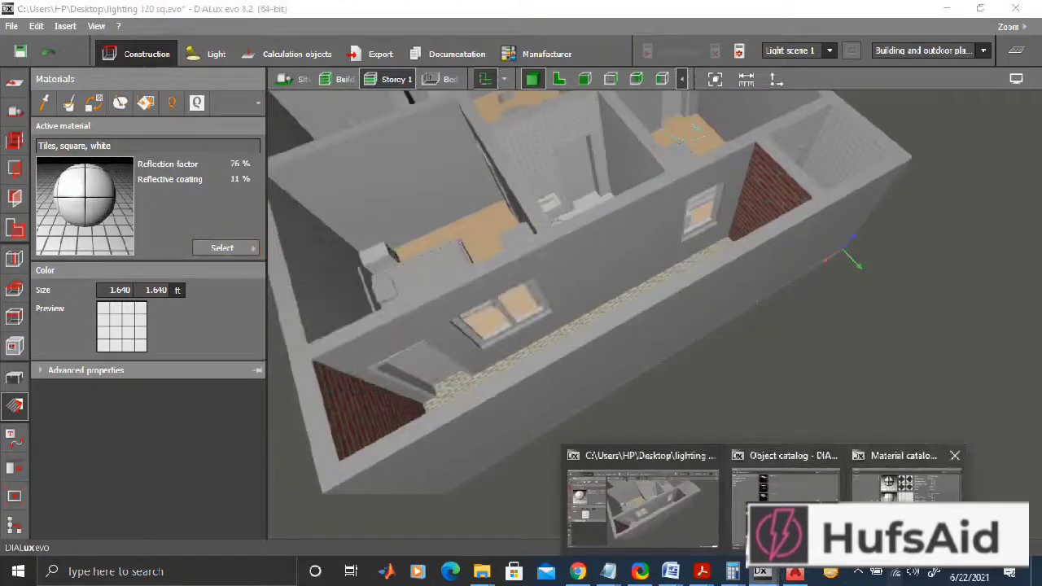
left_click(906, 487)
scroll(282, 341, "down", 7)
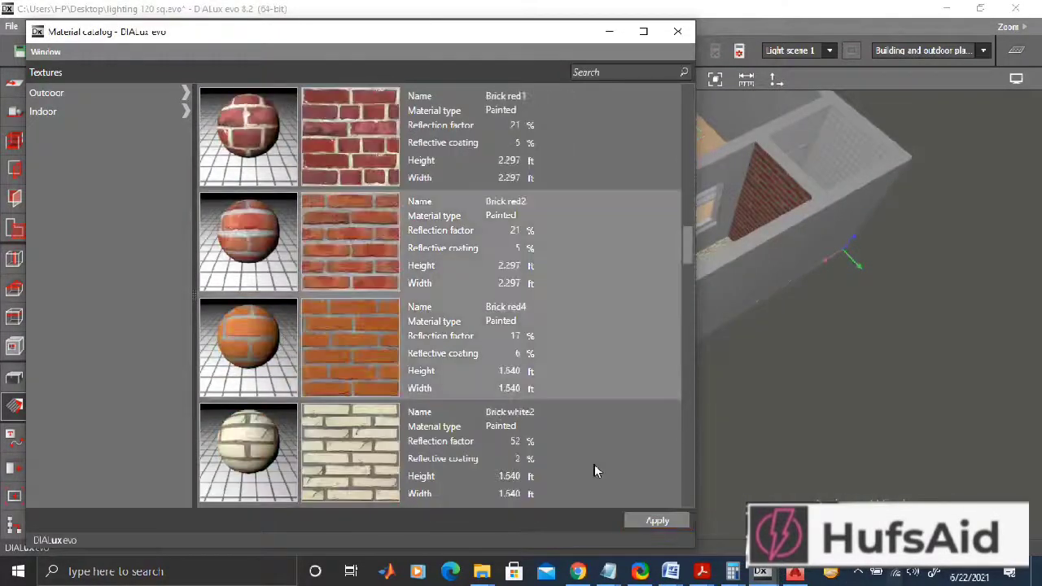
left_click(649, 521)
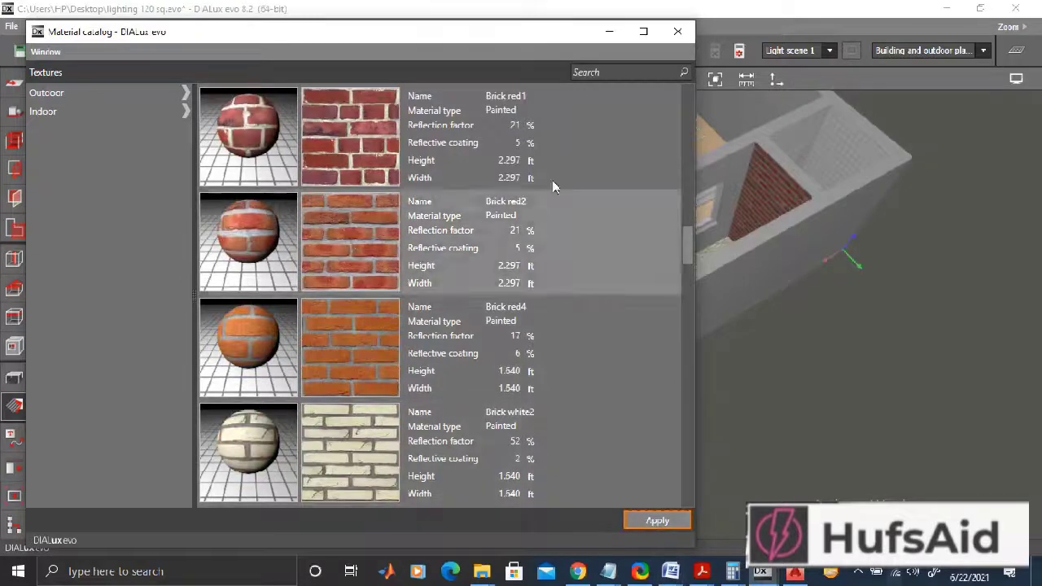
left_click(608, 34)
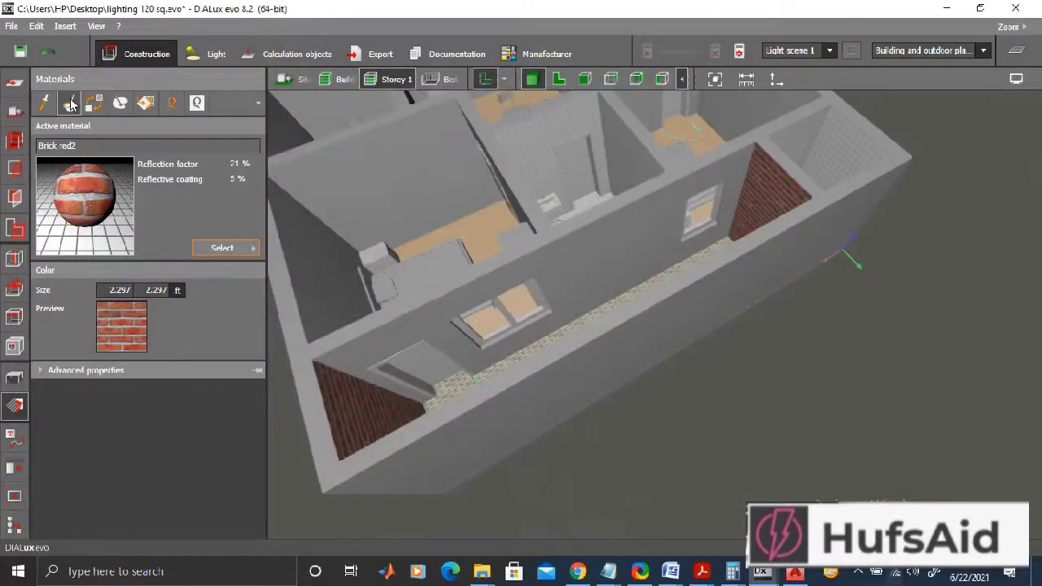
Apply Brick red2 to the Laundry Area's house-side wall with the windows and door, and save the project.
left_click(71, 104)
left_click(591, 249)
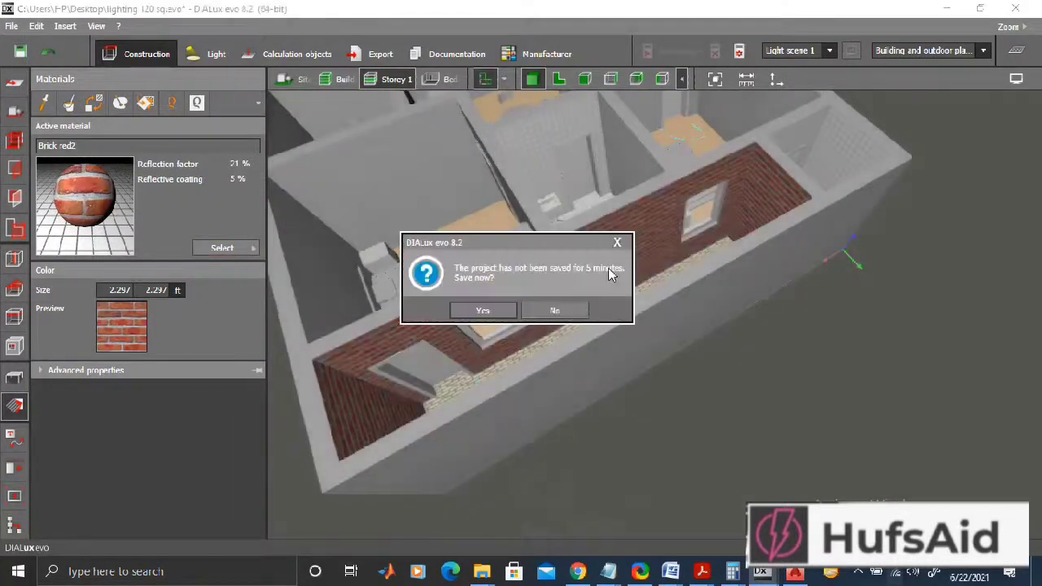
left_click(482, 308)
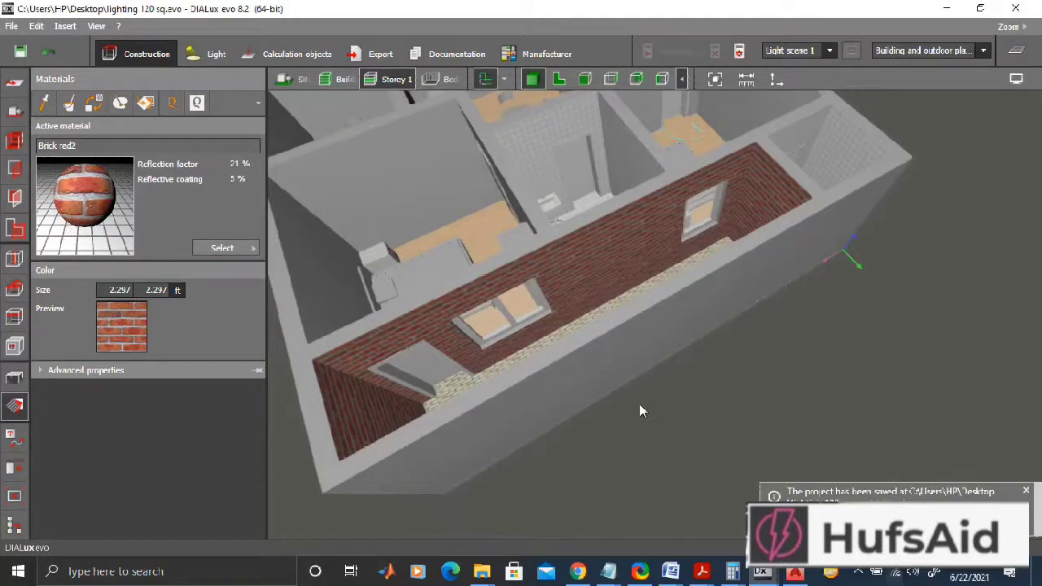
Examine the materials applied in the kitchen and across the rest of the house from close up and from above.
scroll(596, 275, "down", 3)
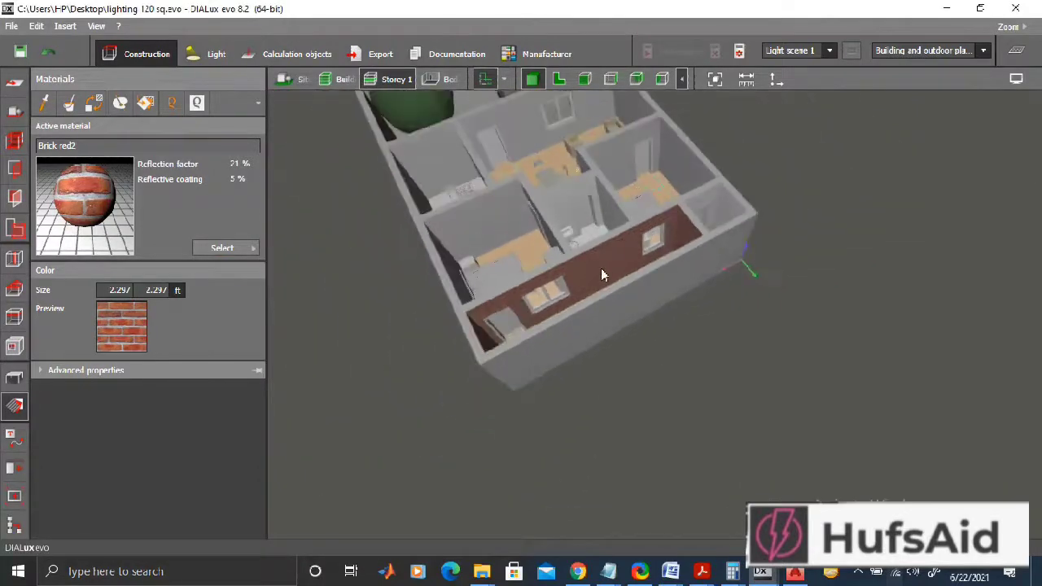
middle_click_drag(614, 290, 759, 423)
scroll(582, 308, "up", 6)
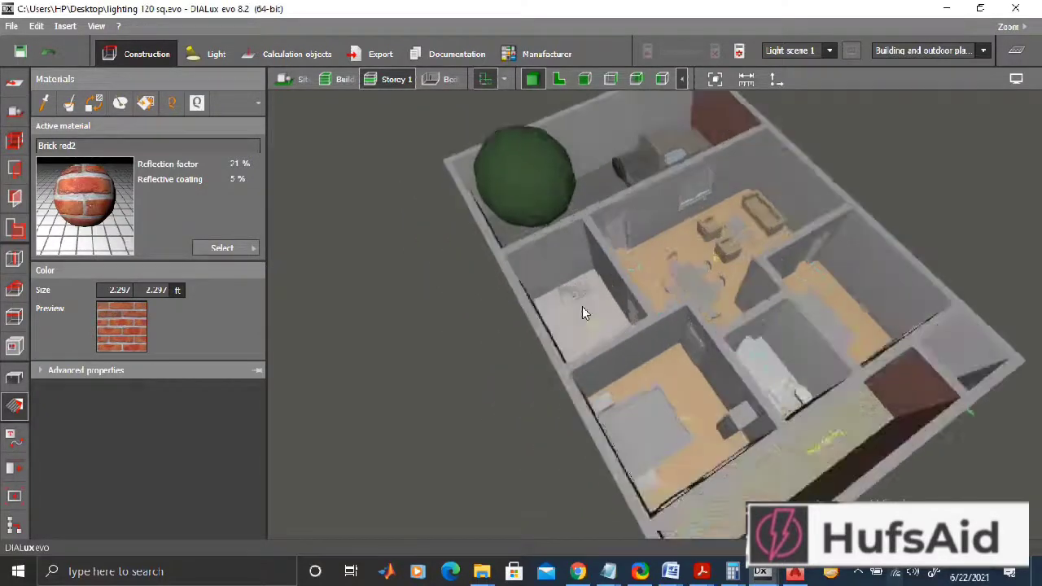
scroll(583, 307, "up", 2)
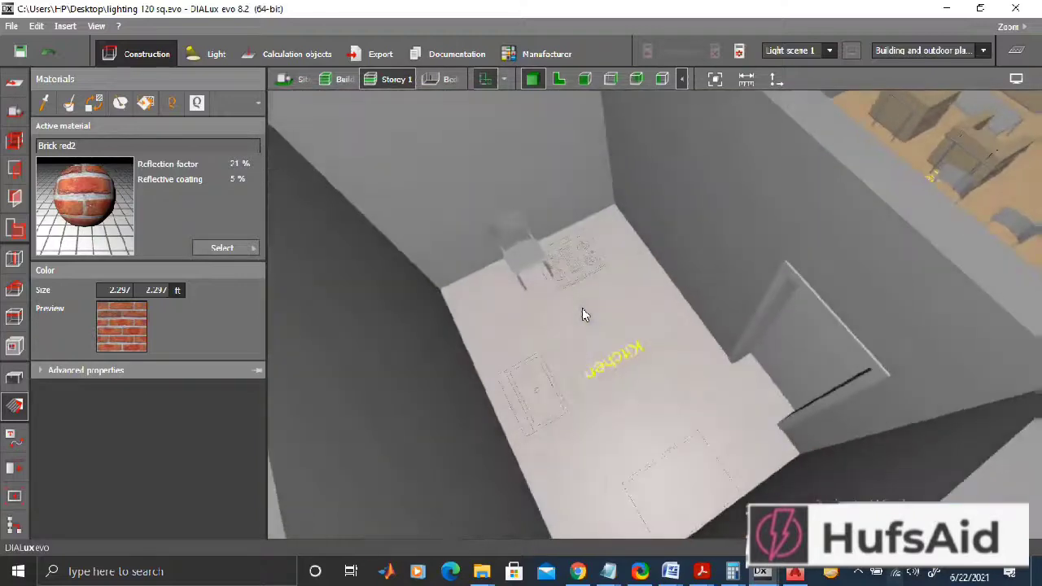
left_click_drag(583, 315, 517, 324)
scroll(516, 326, "down", 10)
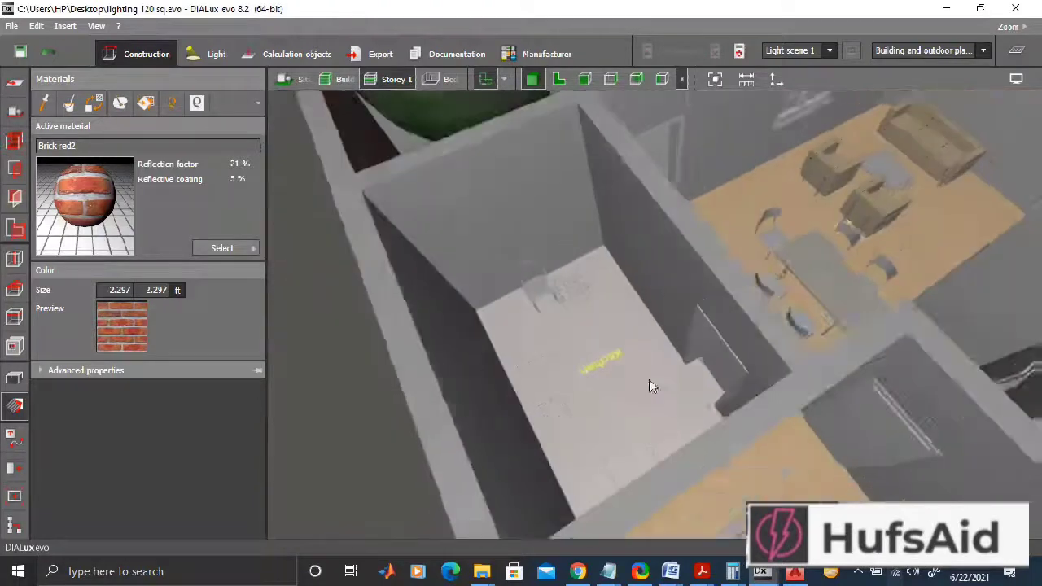
left_click_drag(692, 385, 696, 410)
left_click_drag(782, 458, 731, 469)
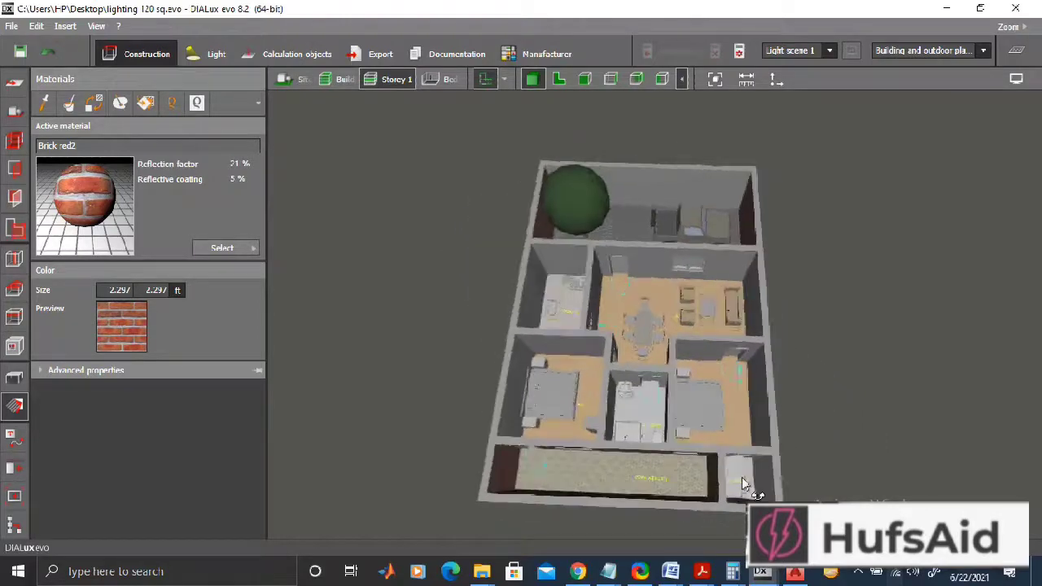